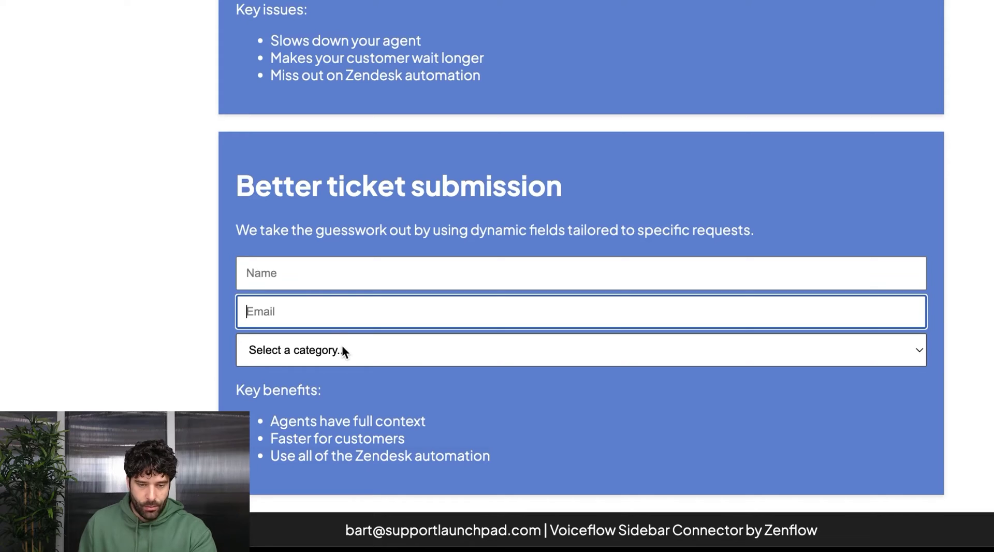
Open the ticket category list on the Better ticket submission form
left_click(343, 349)
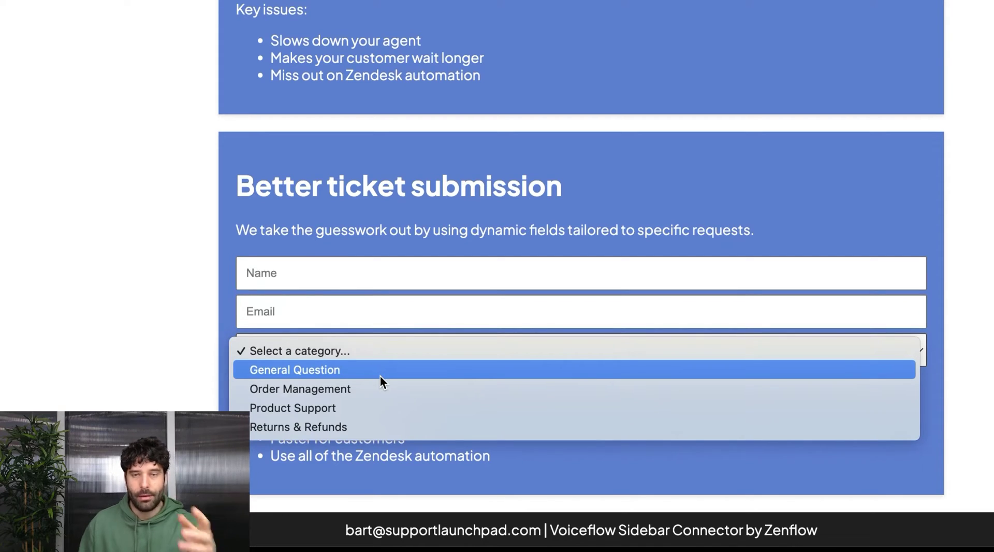
Choose Order Management as the category and Track my order as the request type
left_click(313, 389)
scroll(675, 362, "down", 1)
left_click(674, 353)
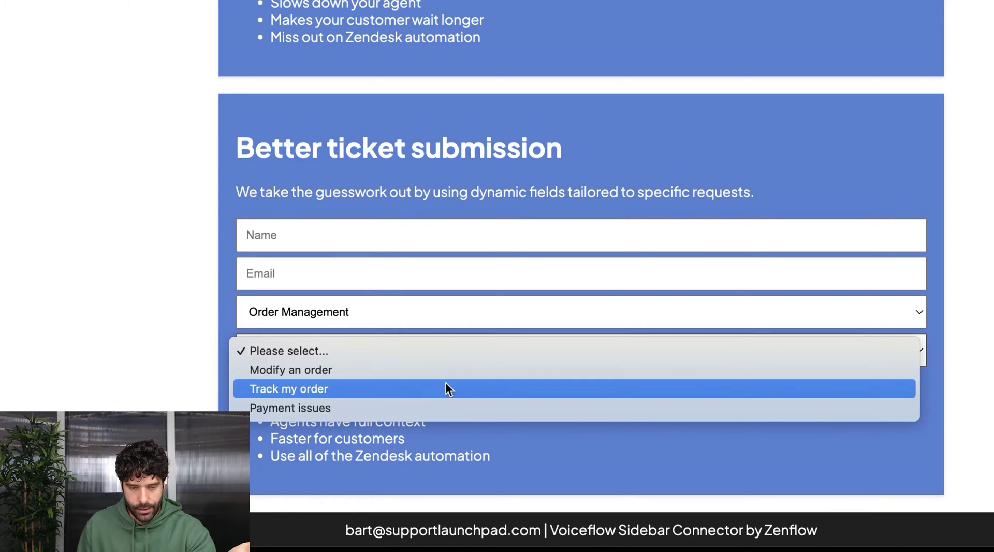
left_click(427, 388)
Start typing 'I ha' in the basic form's message box
left_click(332, 389)
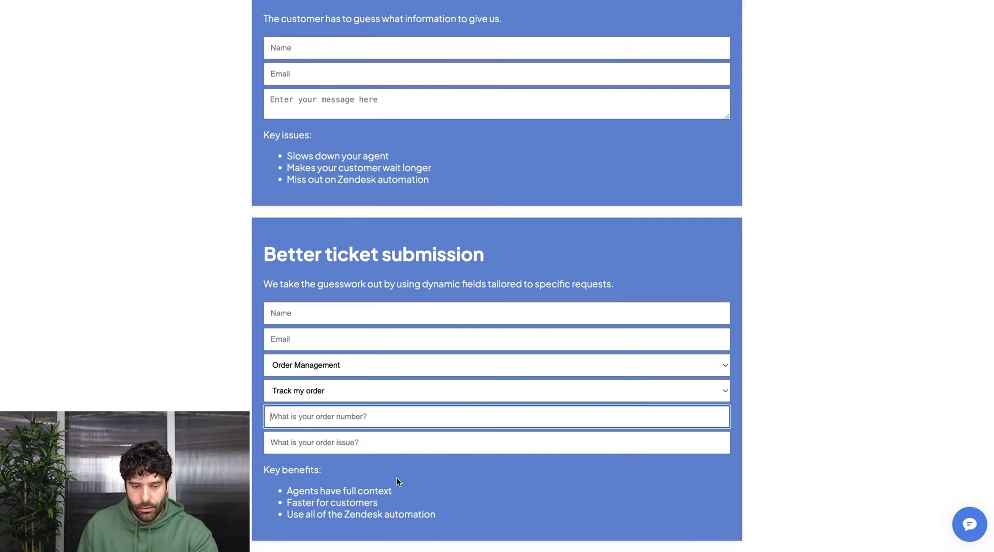
scroll(396, 477, "up", 2)
left_click(400, 140)
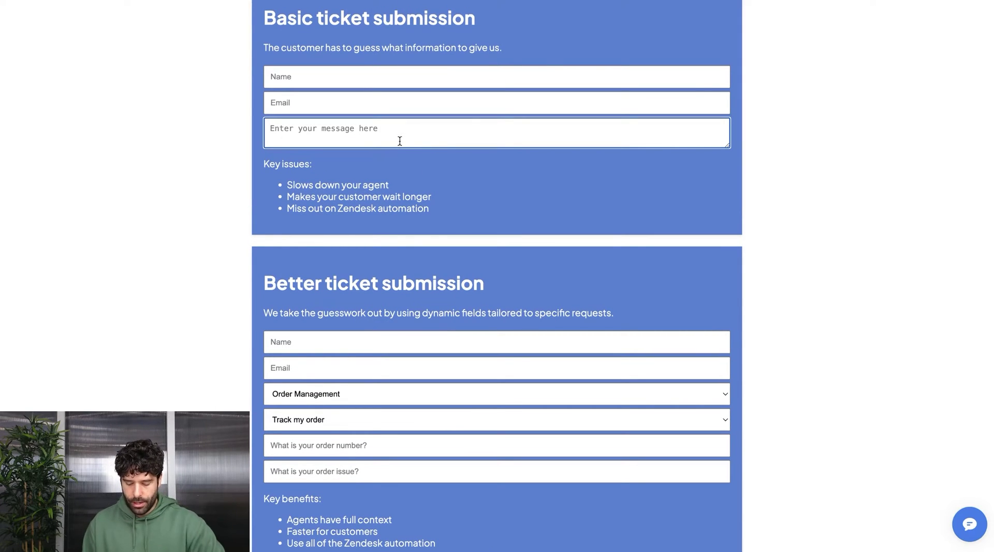
type("I have an issue withmy order")
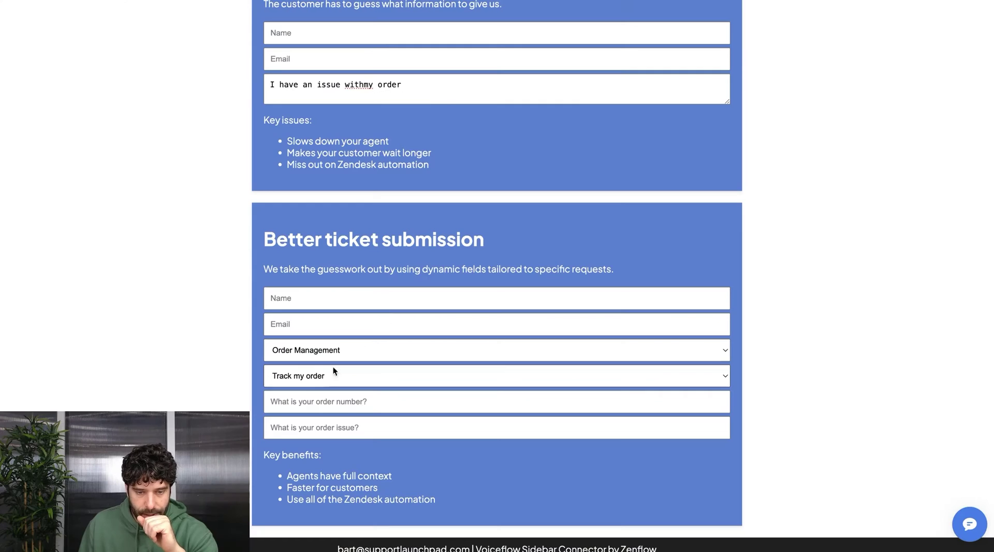
Enter order number 12345, move to the order issue field, and highlight the 'Agents have full context' benefit
left_click(297, 401)
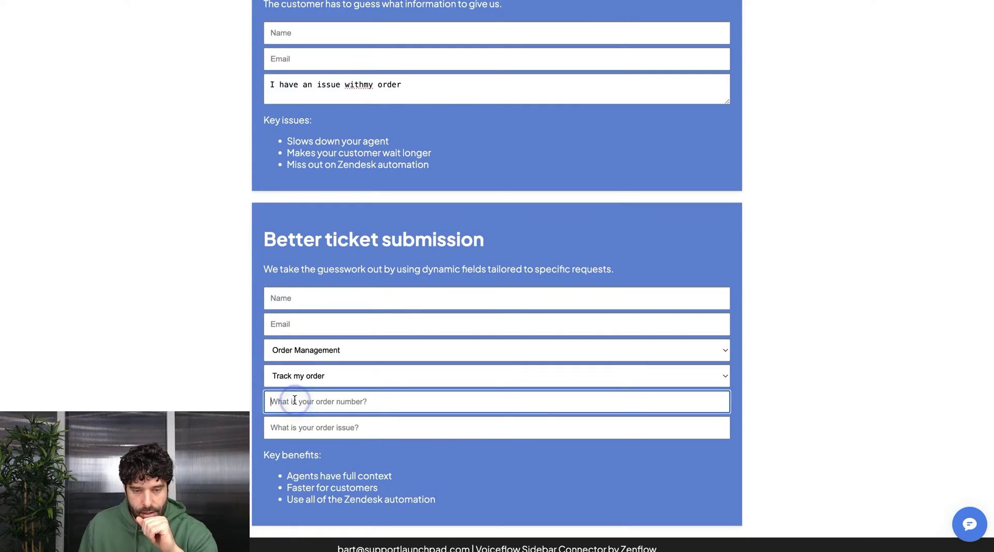
type("12345")
left_click(348, 388)
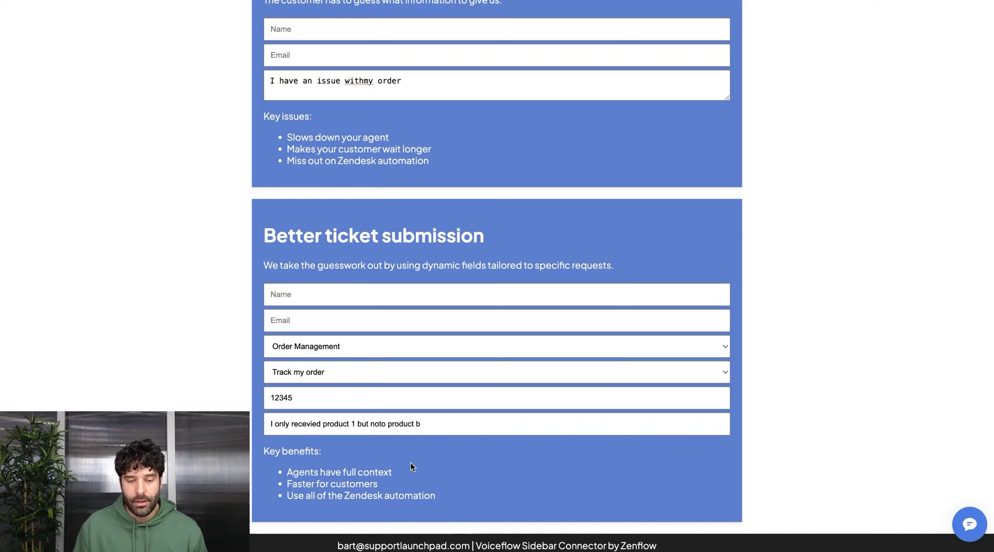
left_click_drag(395, 469, 275, 471)
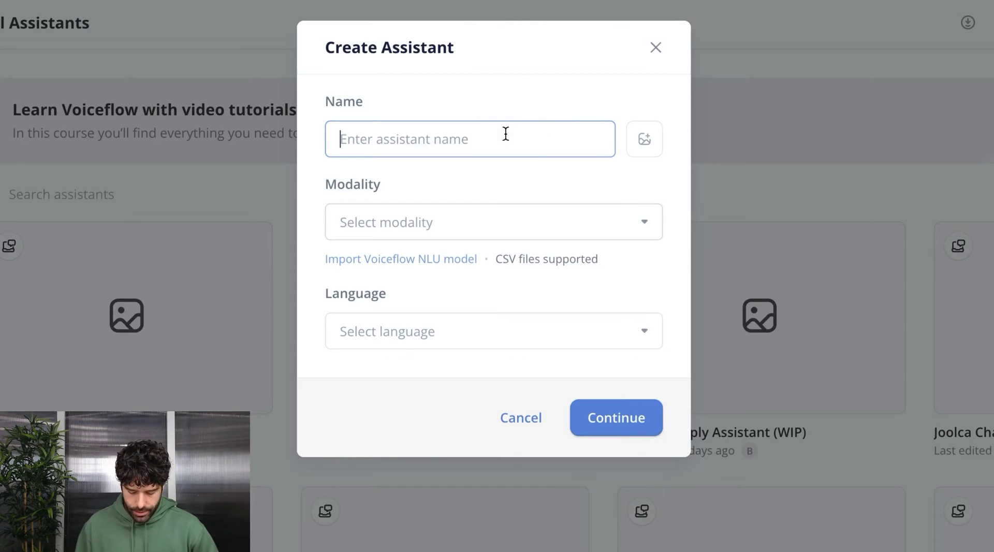
Create a Chat assistant named 'Submit a ticket' in English (en-US)
type("Submit a ticket")
left_click(422, 222)
left_click(408, 262)
left_click(399, 330)
left_click(398, 375)
left_click(599, 428)
left_click(598, 344)
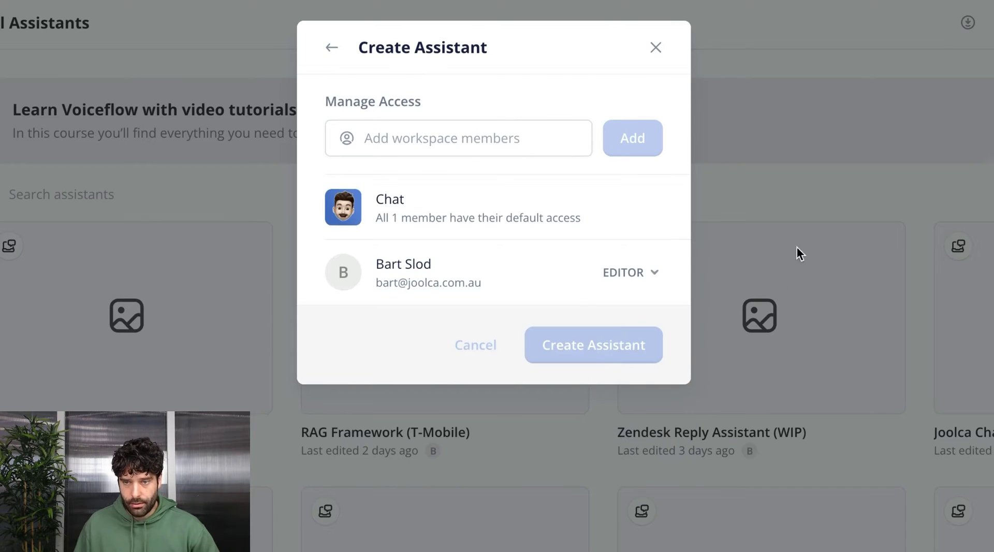
Delete all the template blocks and notes from the canvas
left_click_drag(502, 65, 837, 401)
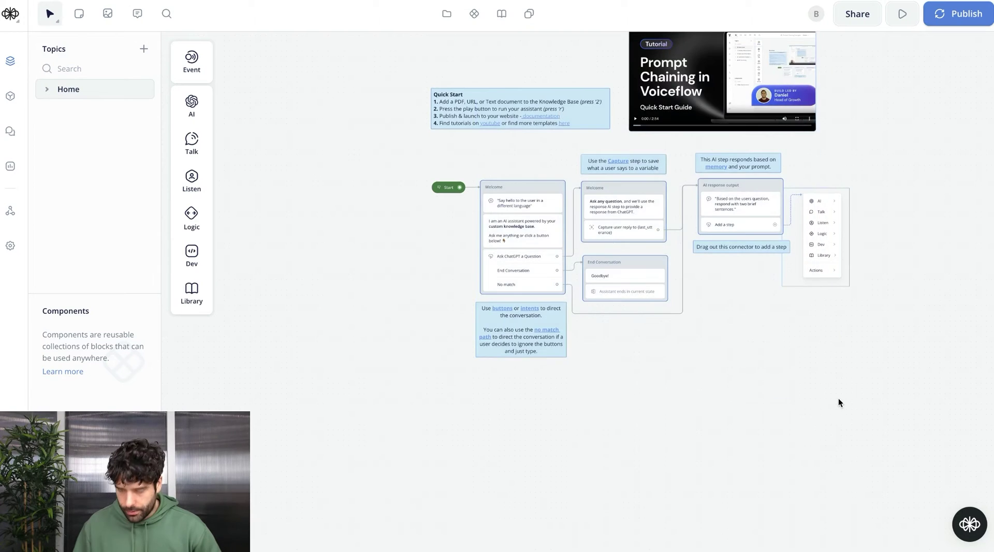
key("Delete")
scroll(517, 209, "up", 5)
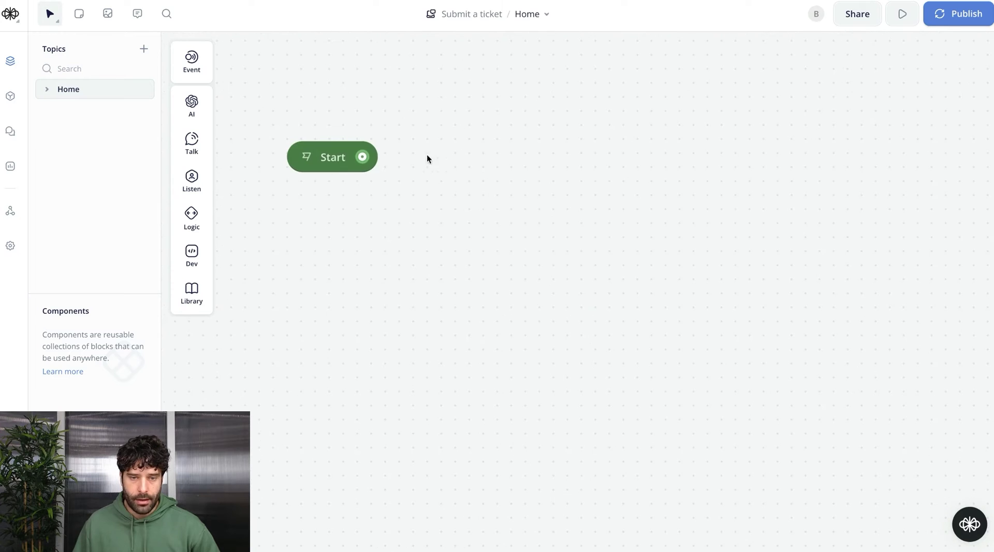
scroll(428, 157, "up", 3)
Connect Start to a new text block containing the pasted intro sentence about email tickets
left_click_drag(344, 252, 459, 175)
mouse_move(506, 208)
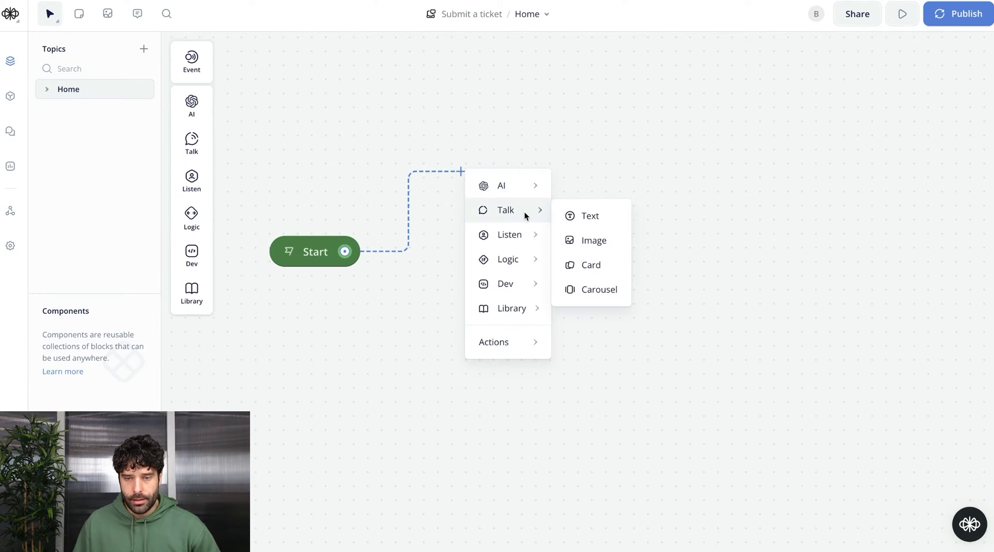
left_click(585, 218)
left_click(787, 128)
type("You can submit a ticket to our support team and we will get back to you via email.")
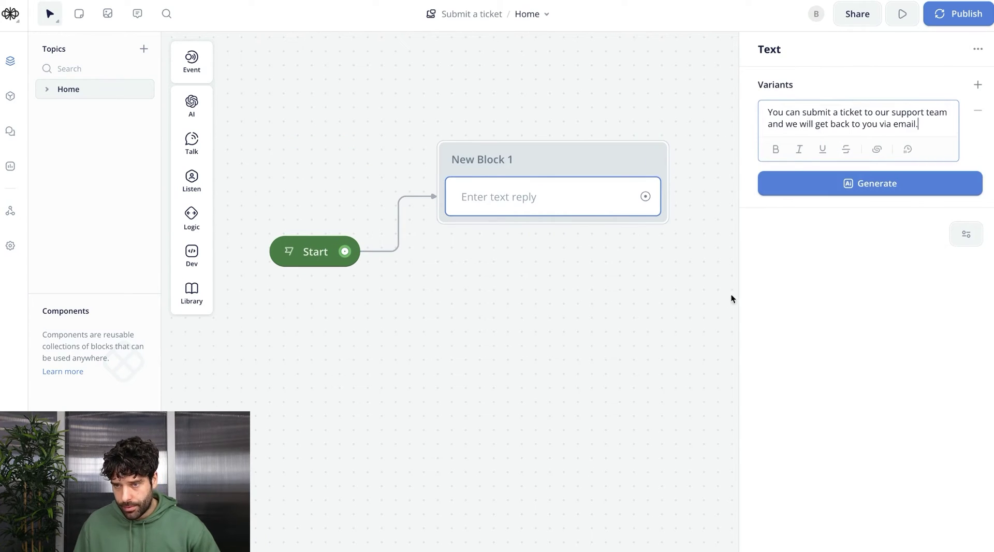
left_click(636, 248)
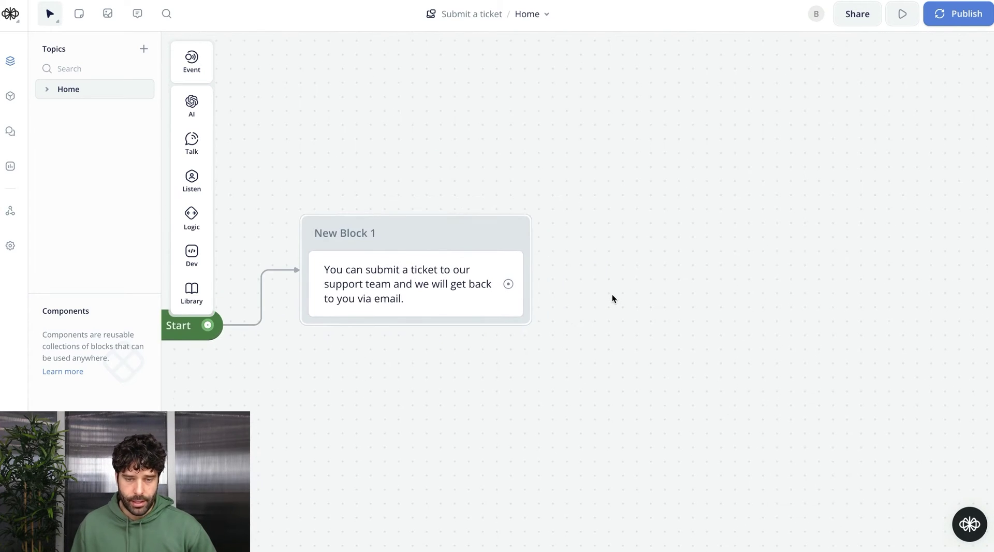
Add New Block 2 asking 'What is your name?' and capturing the reply into new variable customerName
left_click_drag(537, 287, 625, 226)
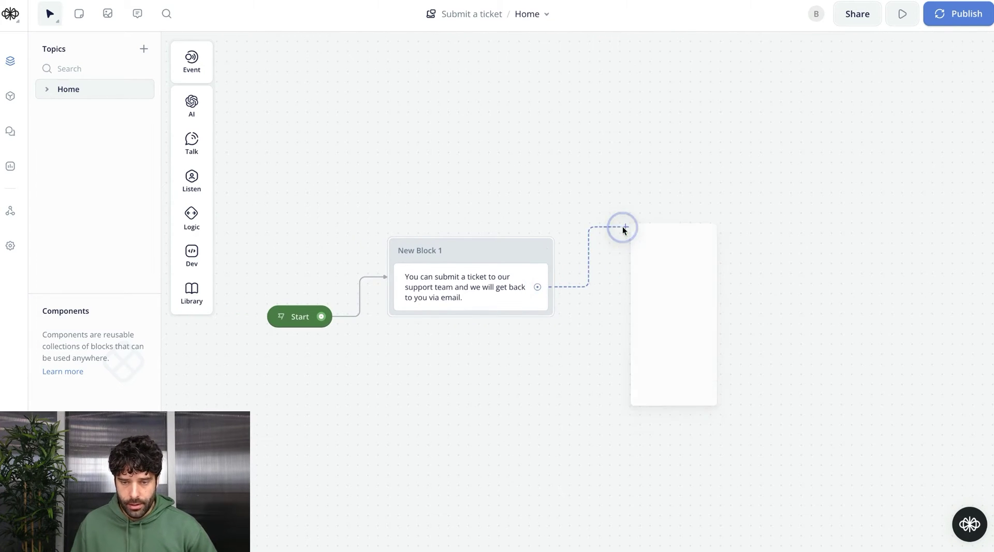
mouse_move(651, 252)
left_click(751, 272)
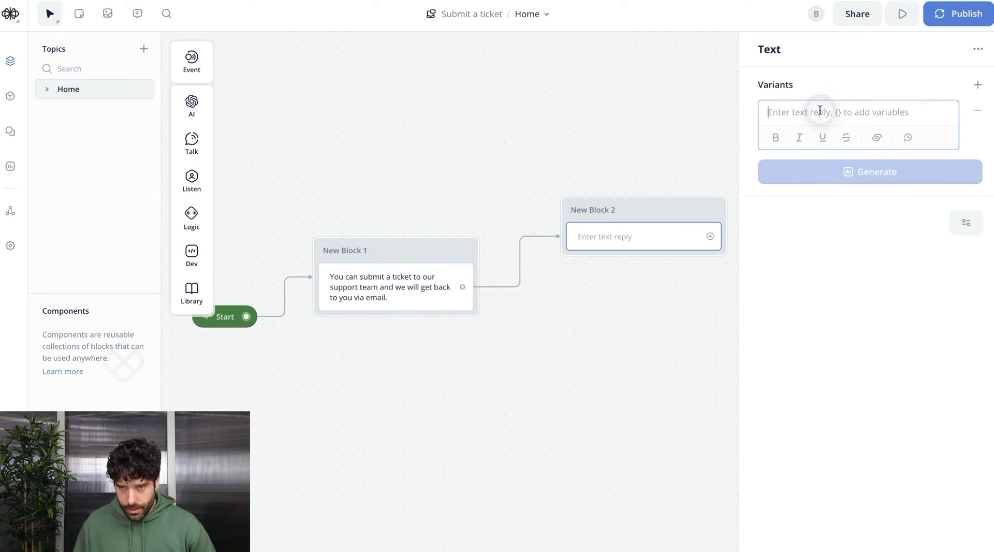
type("What is")
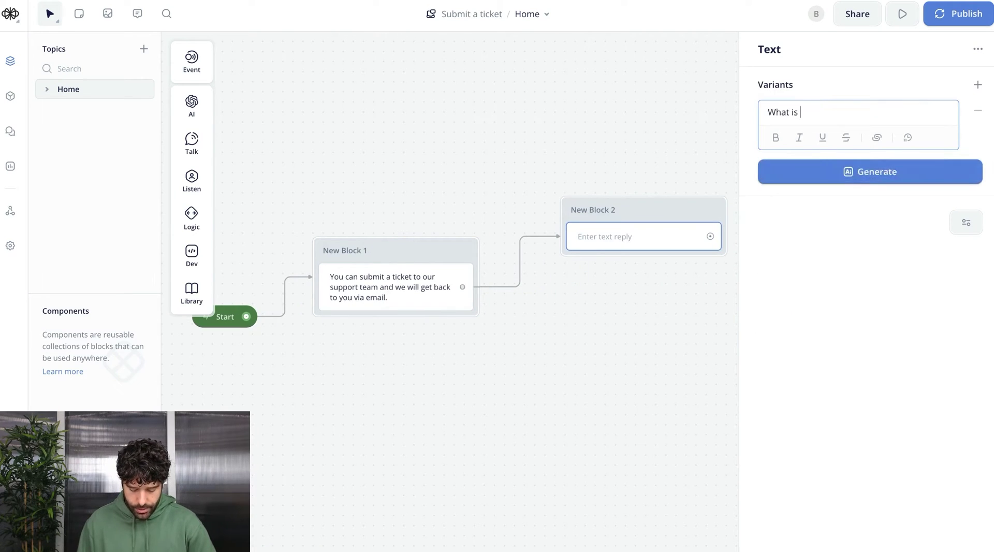
type(" your name?")
mouse_move(193, 178)
left_click_drag(243, 222, 621, 262)
left_click(829, 147)
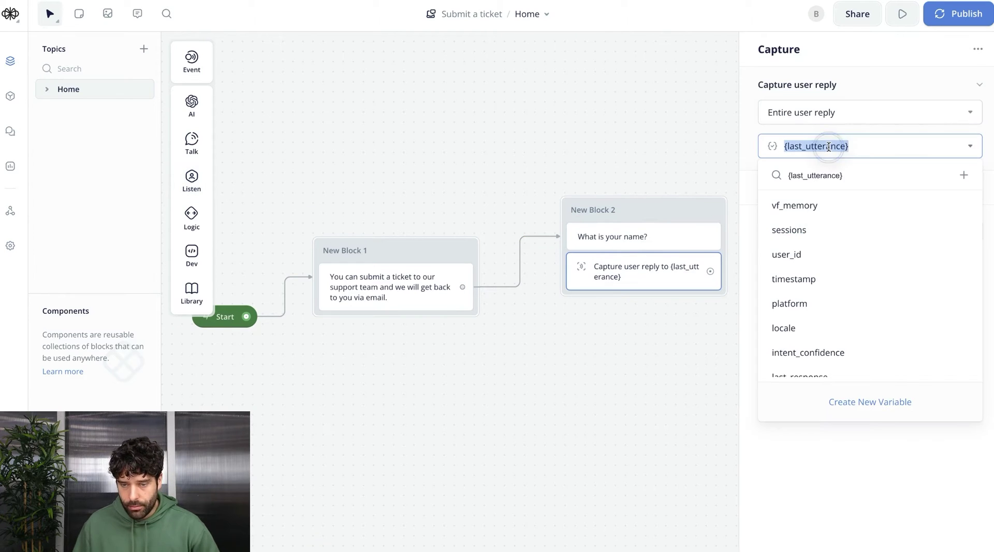
type("customerName")
left_click(869, 228)
left_click(569, 243)
Add New Block 3 asking 'What is your email address?' and capturing a new Email entity customerEmail
left_click_drag(419, 339, 478, 292)
mouse_move(528, 332)
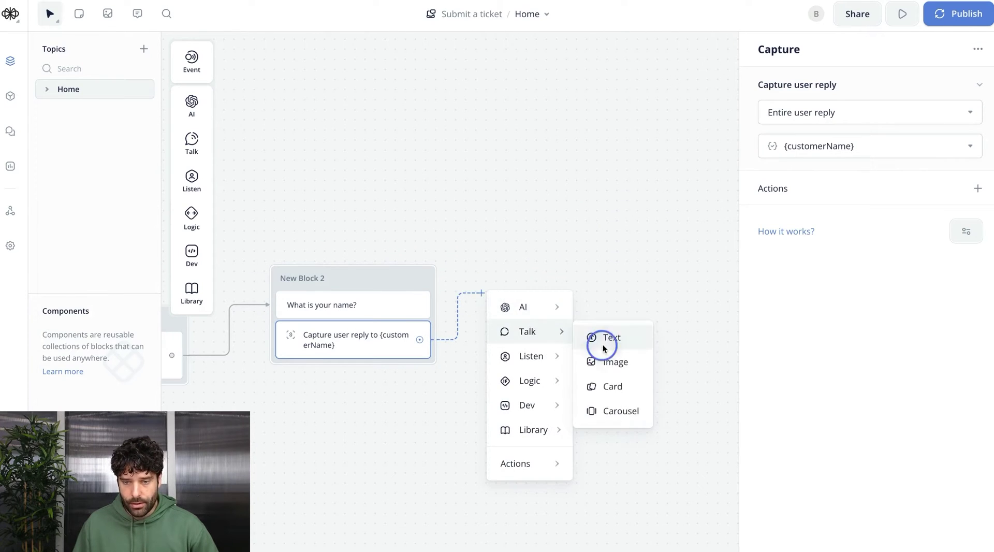
left_click(599, 338)
type("What is your email address?")
mouse_move(192, 178)
left_click_drag(260, 221, 535, 331)
left_click(818, 114)
left_click(885, 214)
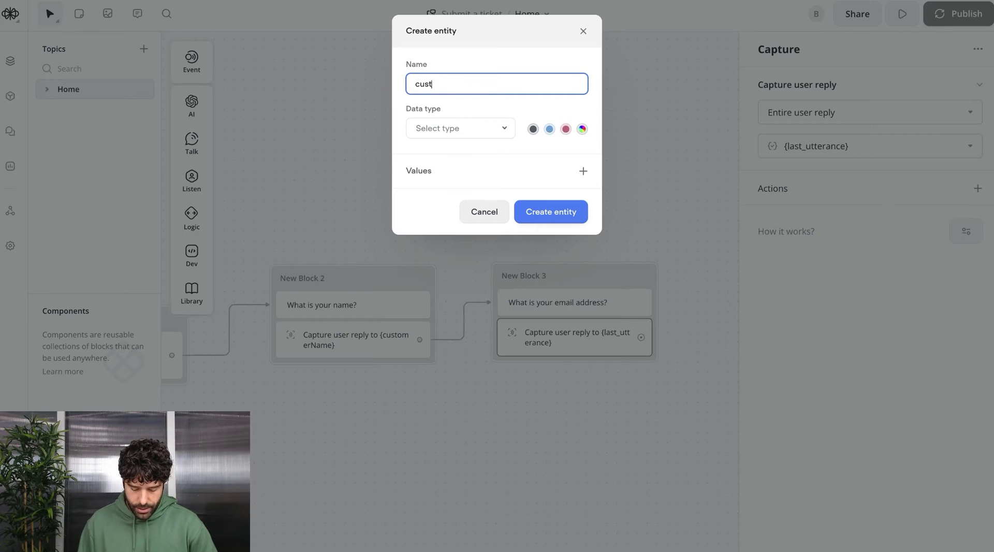
left_click(461, 129)
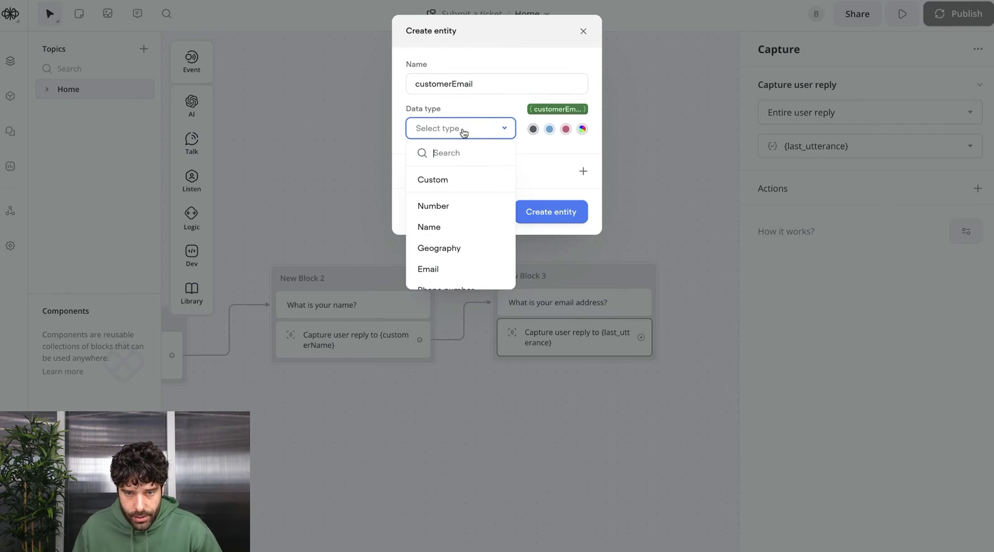
left_click(429, 268)
left_click(551, 212)
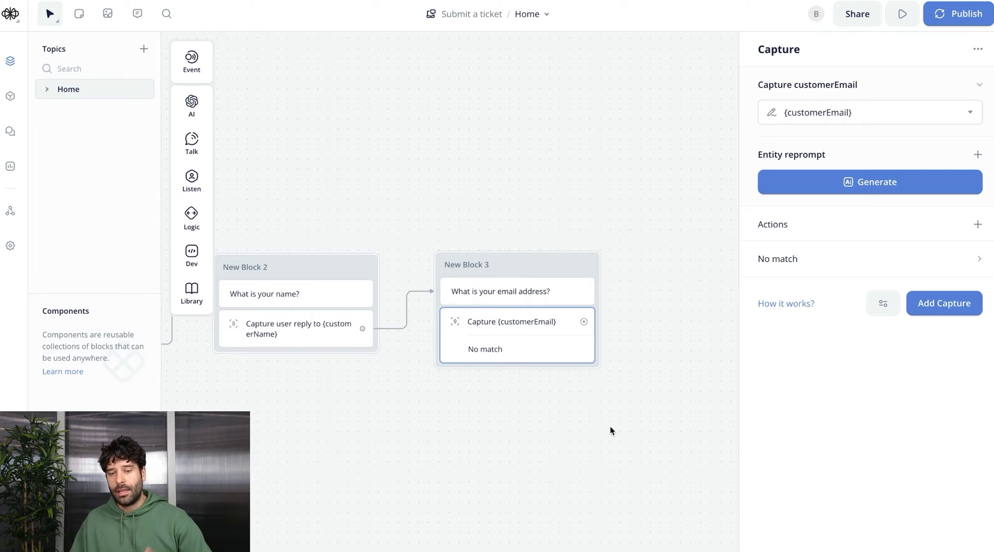
left_click(610, 426)
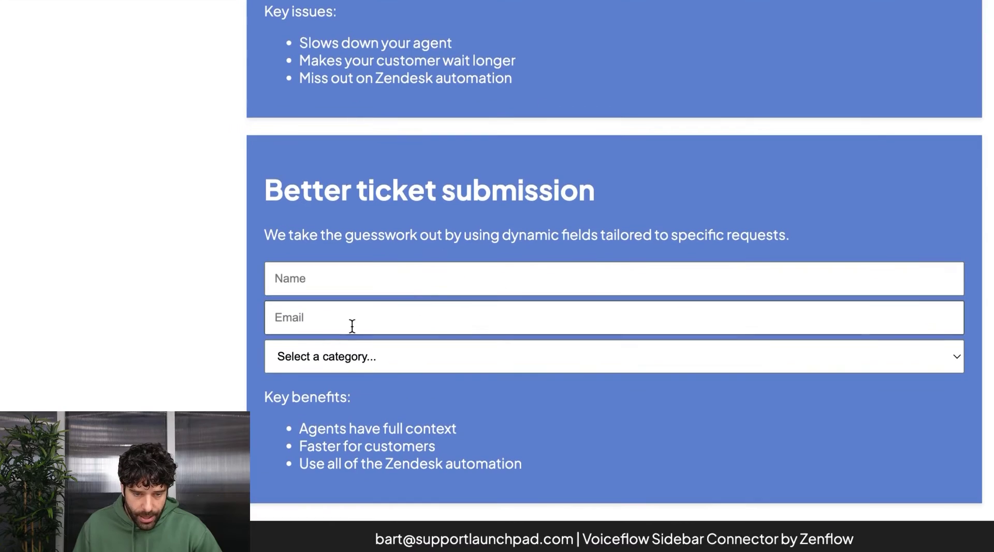
Add New Block 4 saying 'Thanks, {customerName}, which option best describes your query?'
left_click(306, 348)
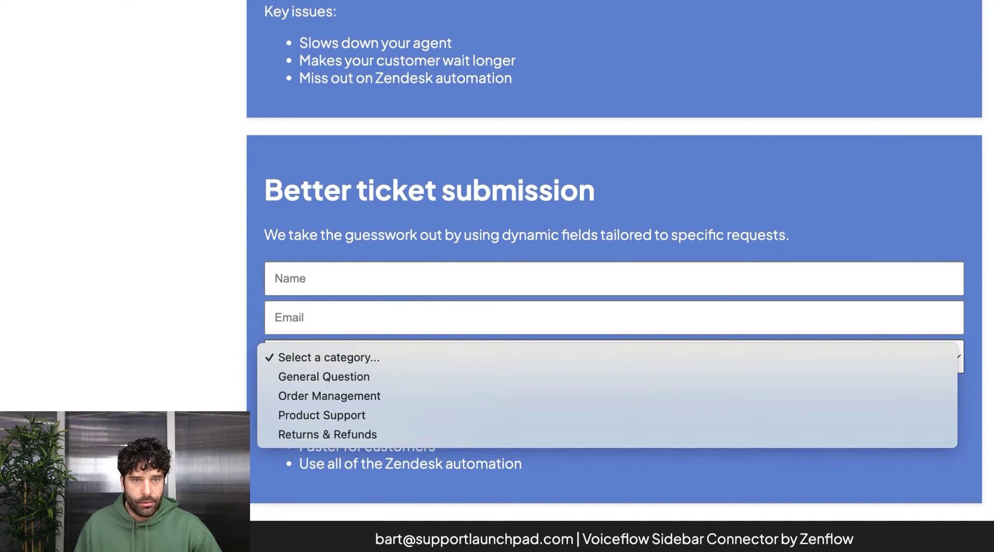
key("Escape")
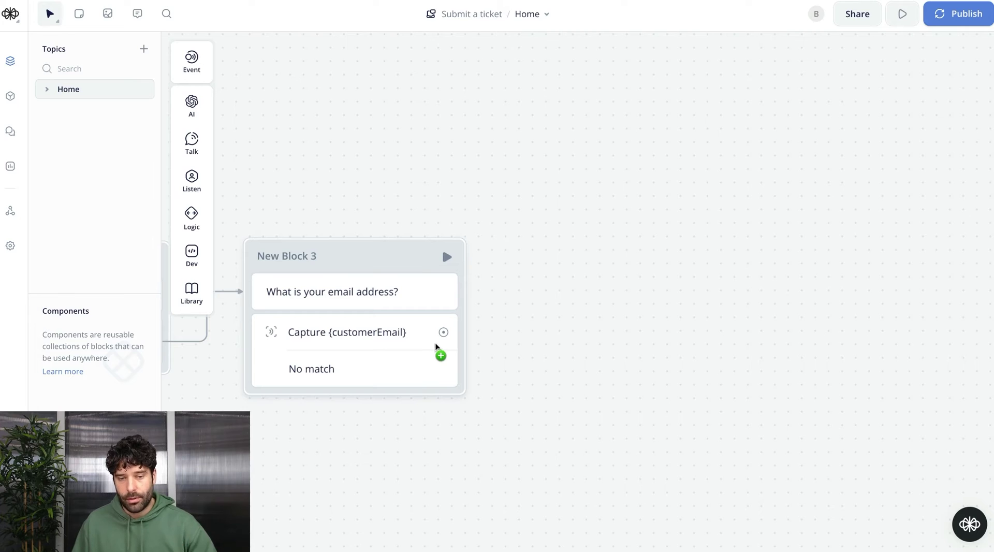
left_click_drag(448, 337, 604, 226)
mouse_move(647, 264)
left_click(727, 270)
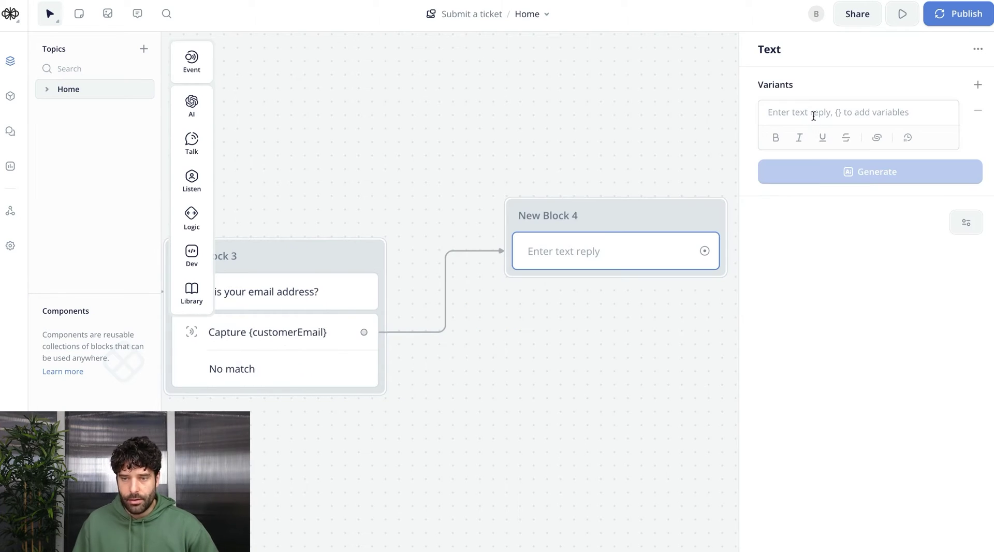
type("Thanks")
type(", {customer")
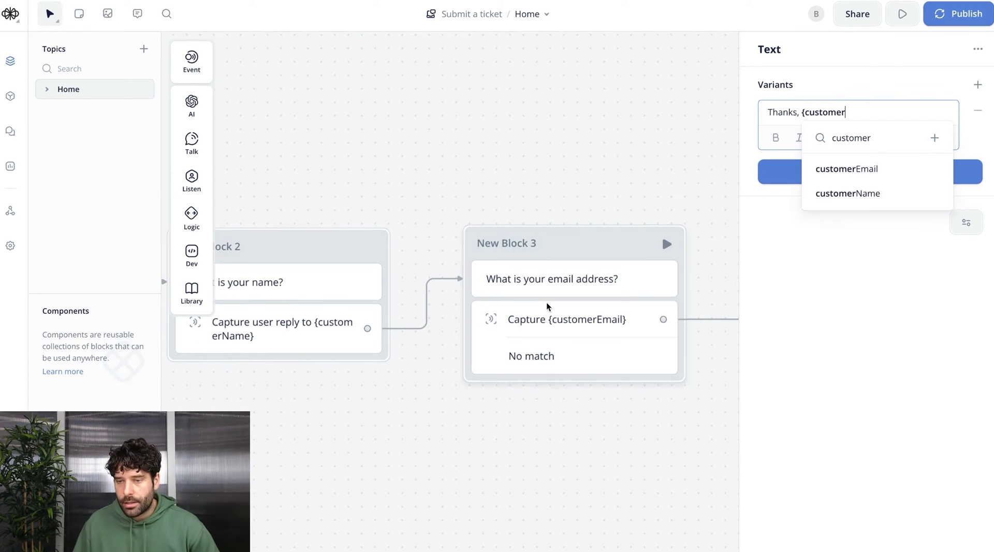
left_click(844, 194)
type(", which option best")
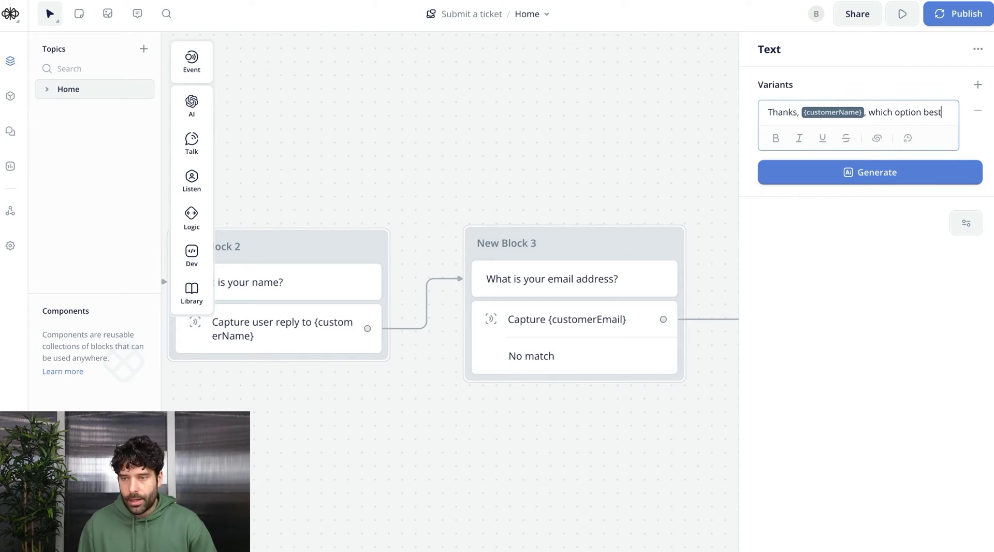
type(" describes your quer")
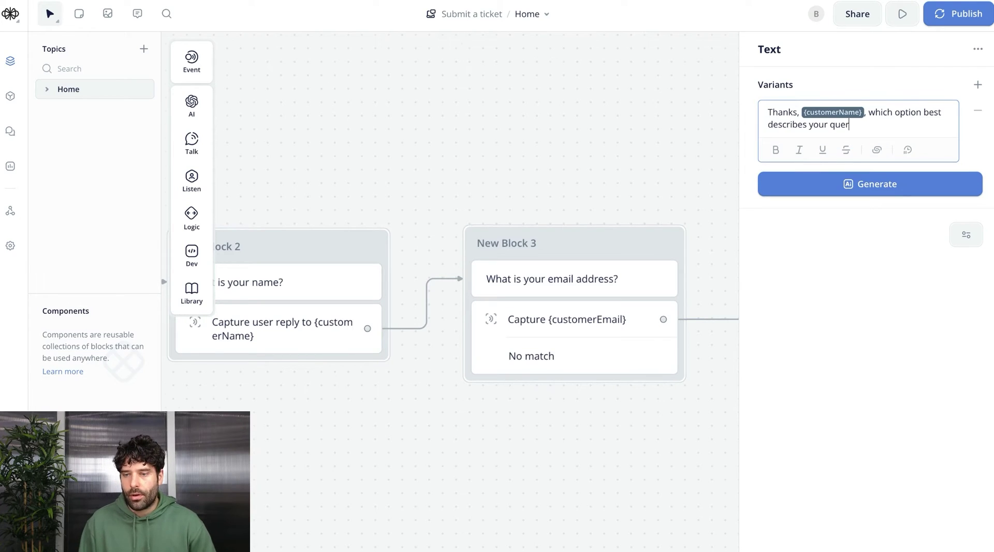
type("y?")
Add an empty Buttons step below the question and check the demo form's categories
mouse_move(183, 147)
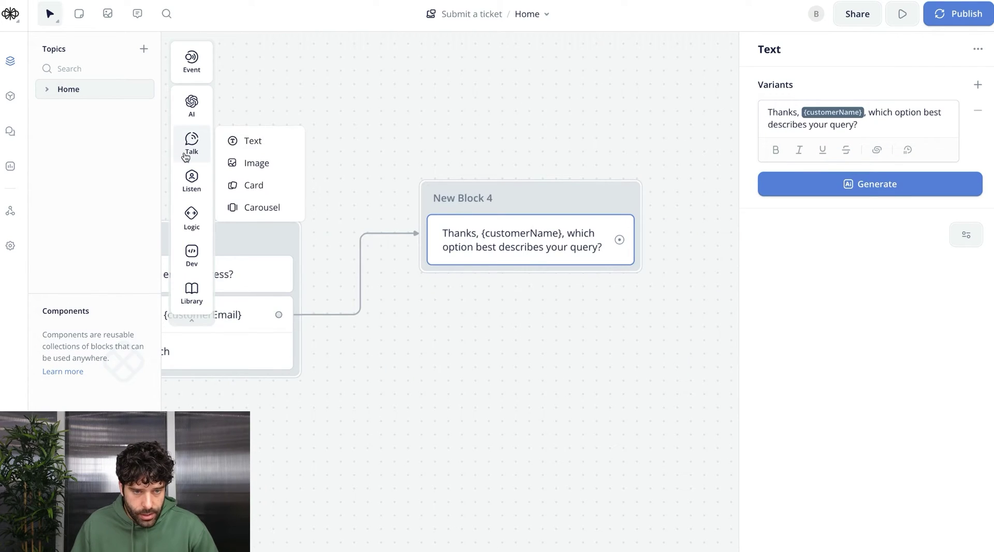
mouse_move(192, 181)
left_click_drag(257, 175, 569, 290)
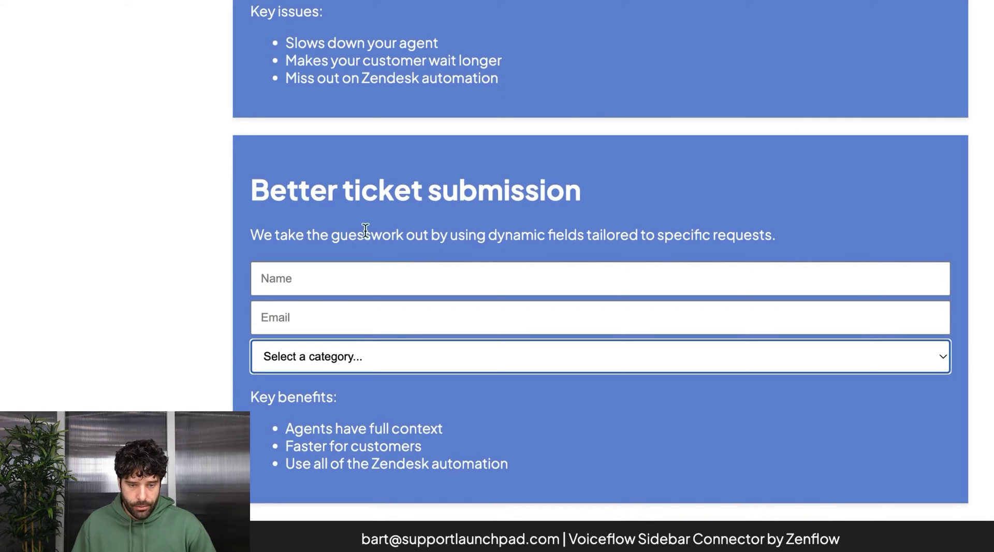
left_click(331, 354)
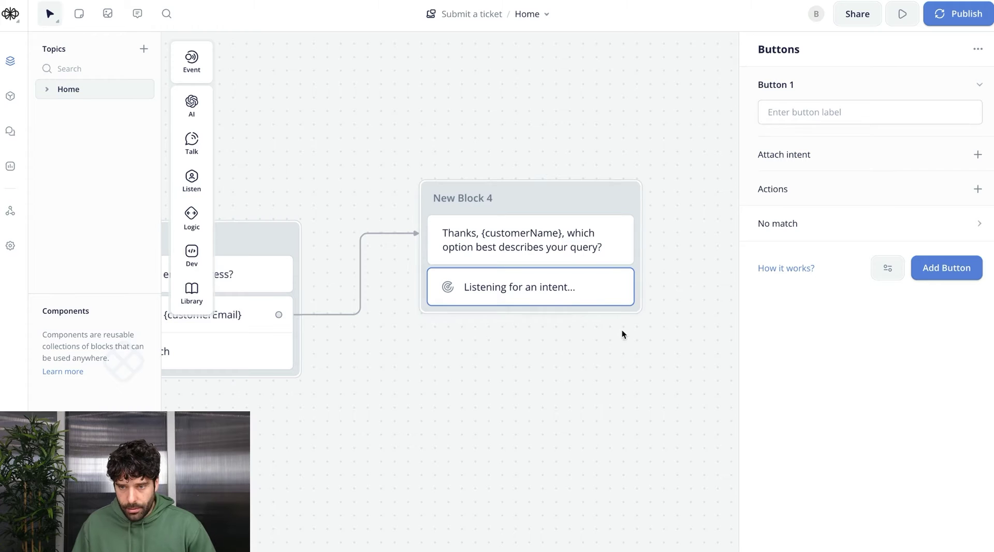
Label the buttons 'I have a question', 'Help with an order', 'Issue with a product', 'Return my order'
left_click(807, 115)
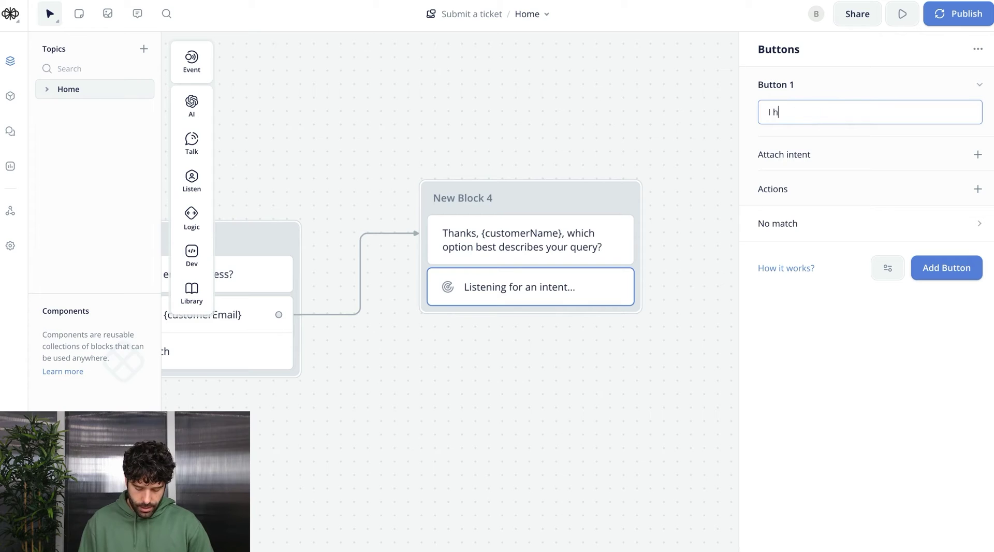
type("I have a question")
key("Return")
type("Help with an order")
key("Return")
type("Issue with a product")
key("Return")
type("Return my order")
key("Escape")
Make 'I have a question' set a new ticketCategory variable to a general-category value
left_click_drag(476, 282, 538, 280)
mouse_move(595, 450)
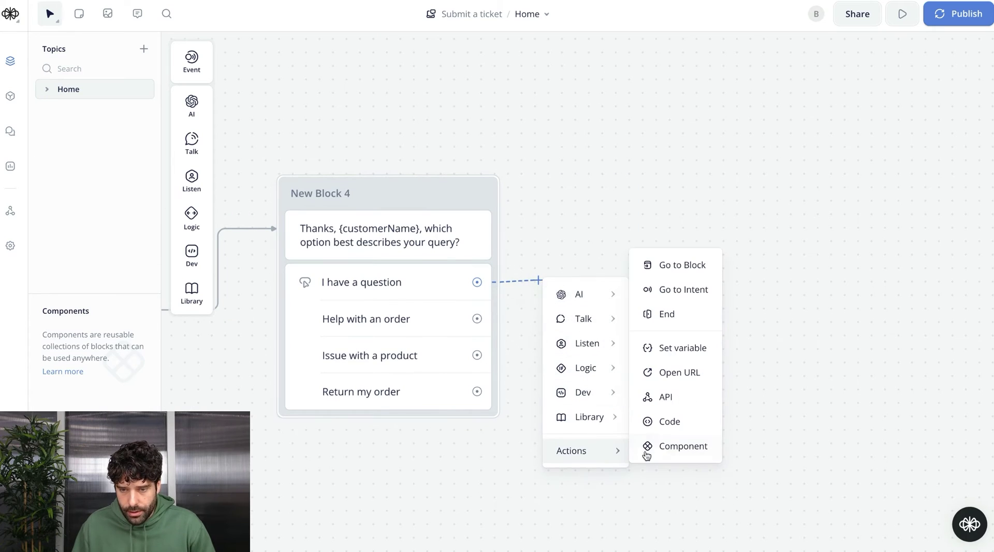
left_click(680, 348)
left_click(844, 111)
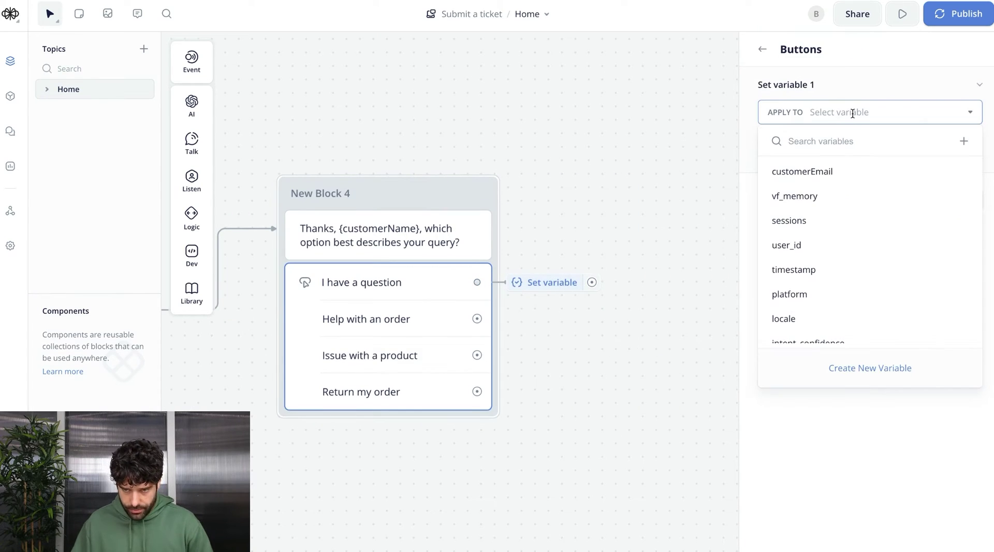
type("ticketCategory")
key("Return")
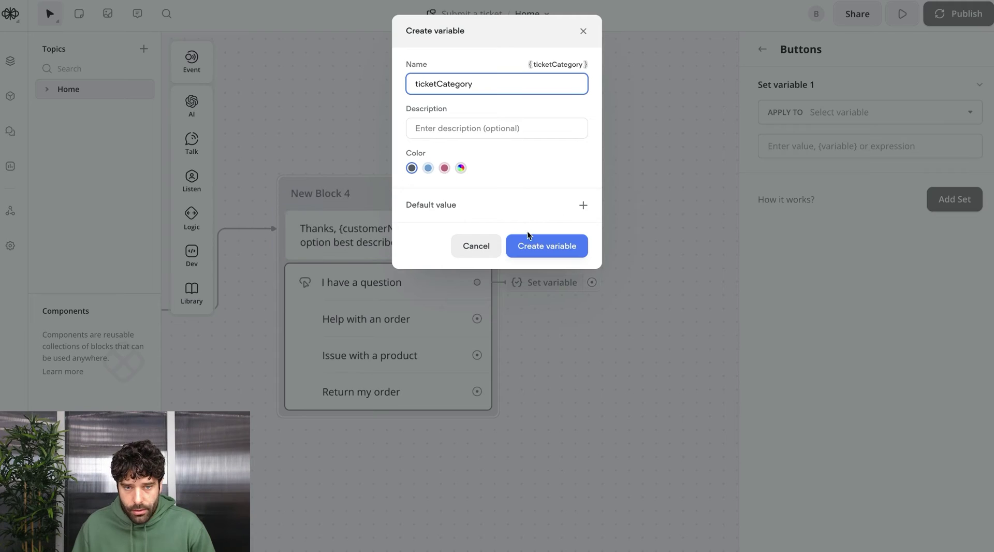
left_click(544, 241)
left_click(868, 147)
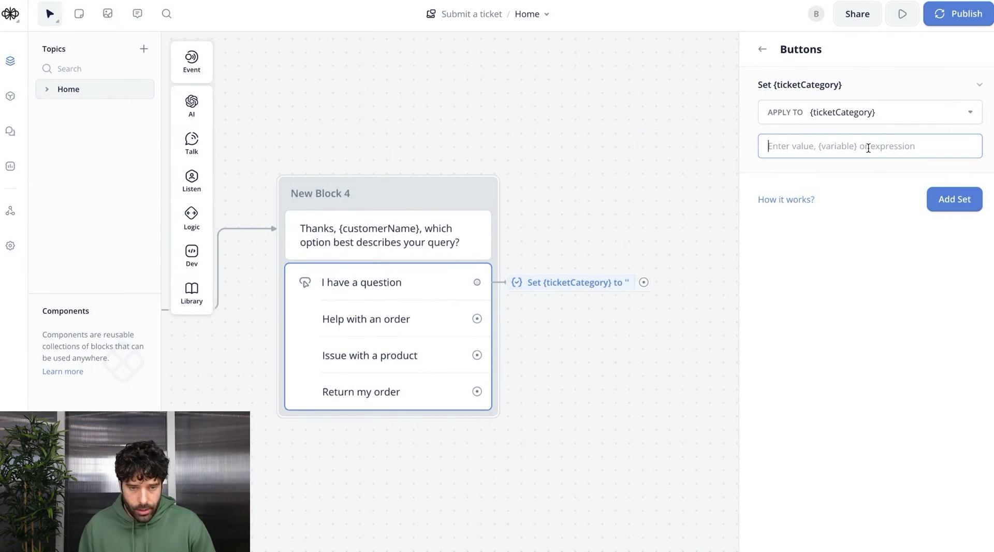
type("\"general_questio")
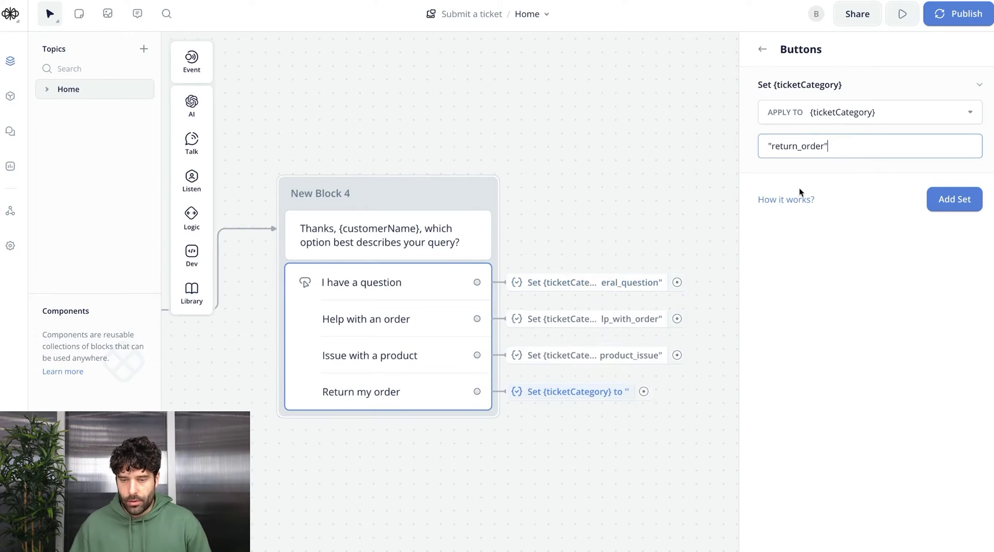
left_click(521, 447)
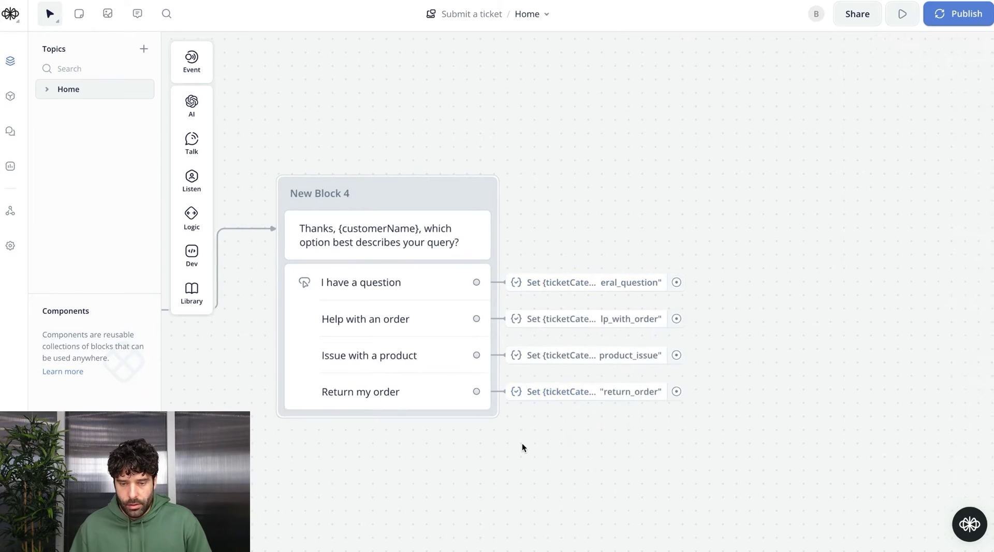
scroll(521, 446, "right", 5)
scroll(379, 362, "left", 6)
scroll(379, 361, "up", 1)
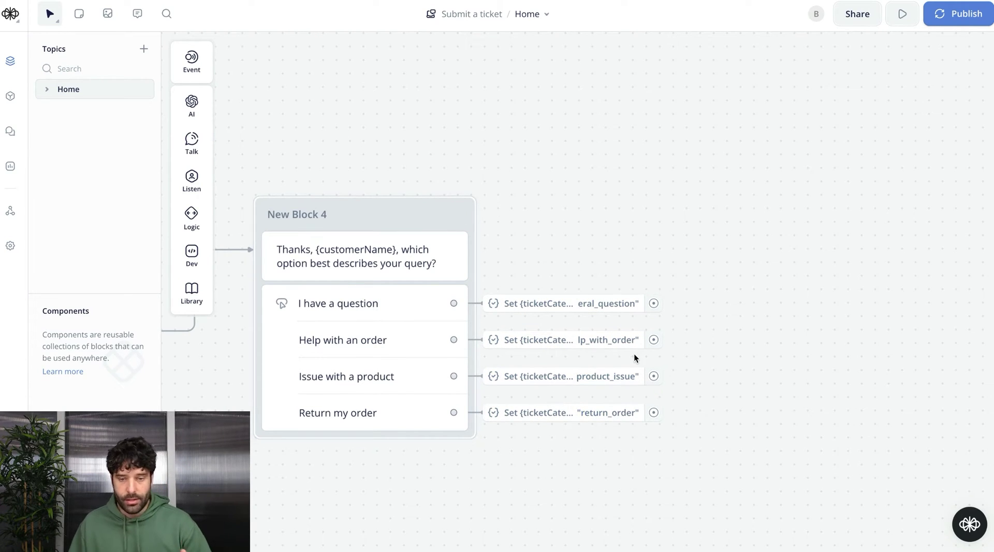
scroll(683, 311, "right", 2)
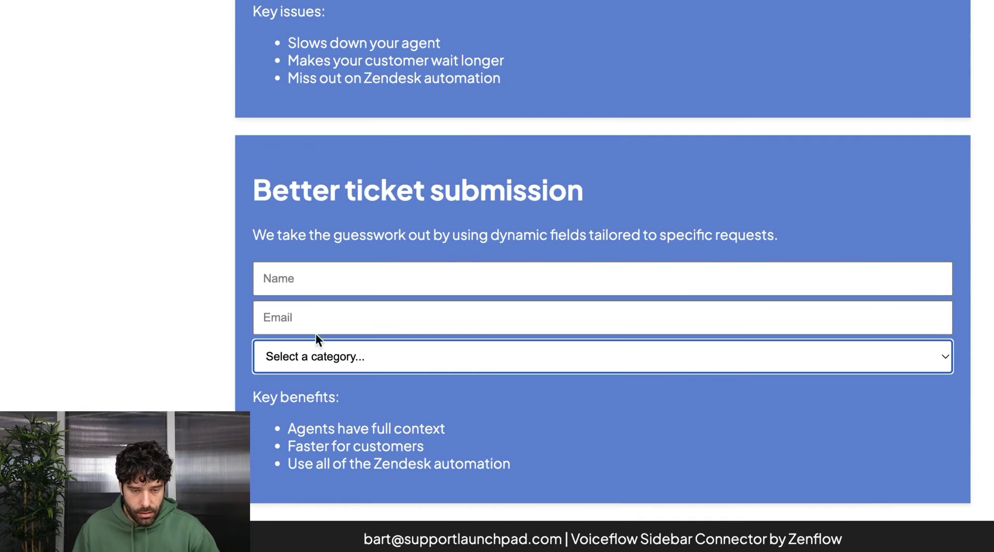
left_click(310, 356)
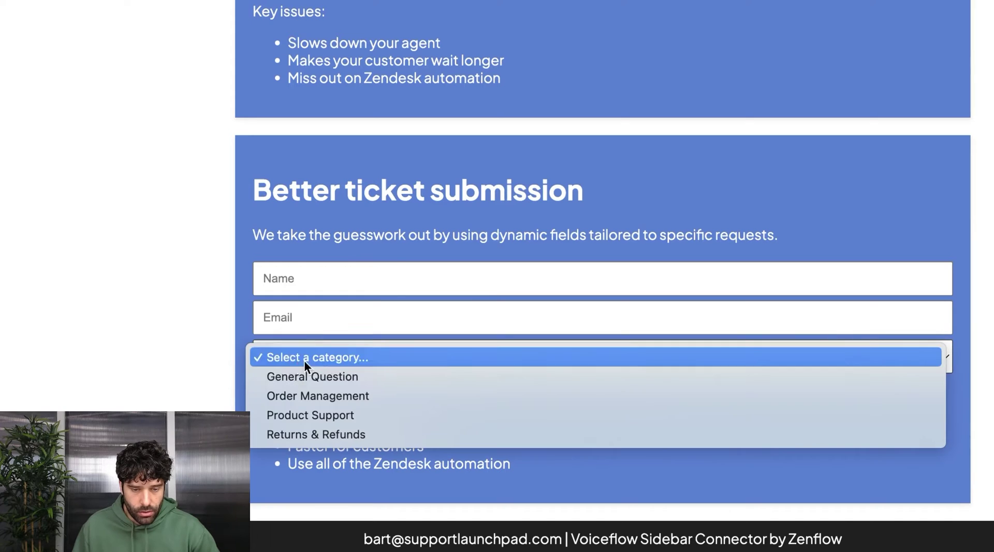
left_click(366, 378)
scroll(409, 321, "down", 2)
left_click(370, 353)
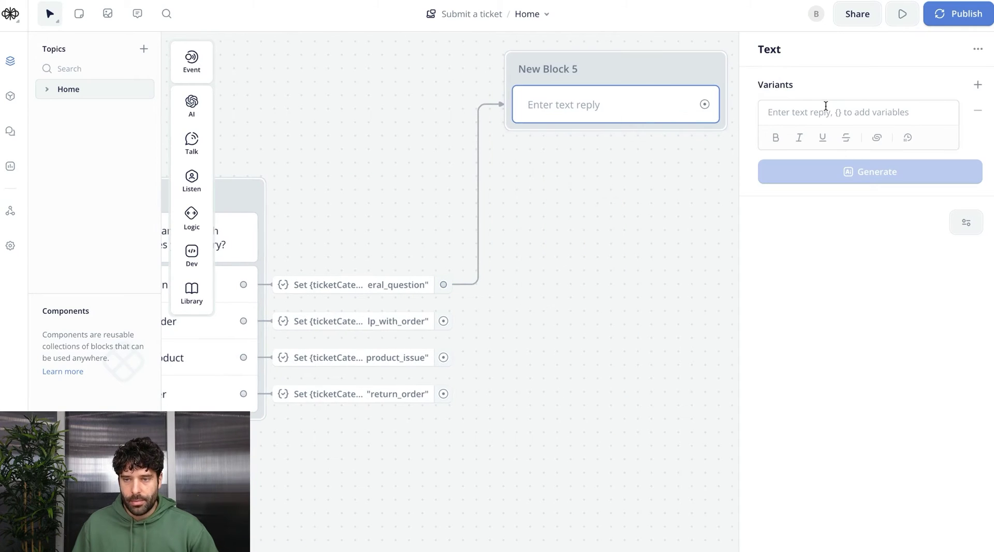
Ask 'What is your question?' with Product, Shipping and Warranty Information buttons
type("What is you")
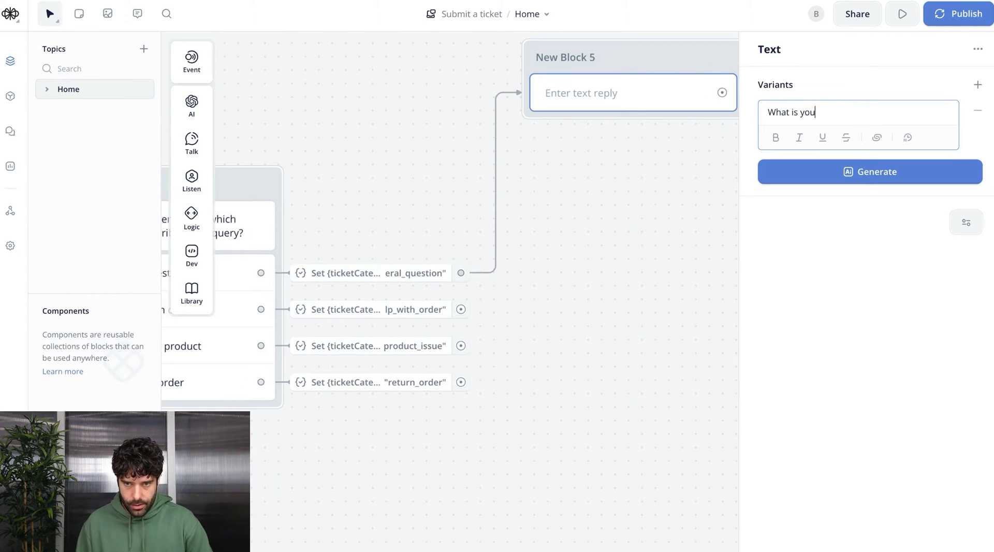
type("r question?")
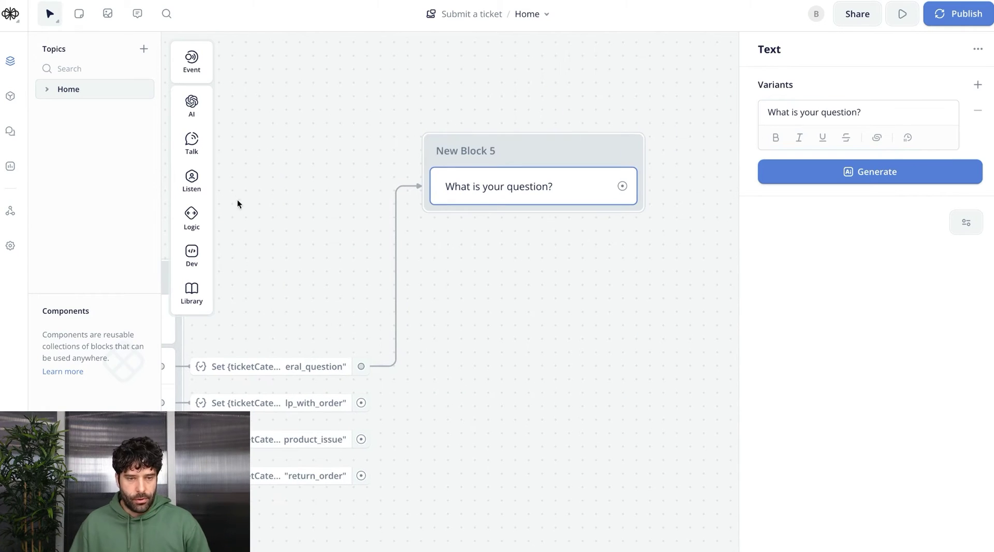
mouse_move(196, 155)
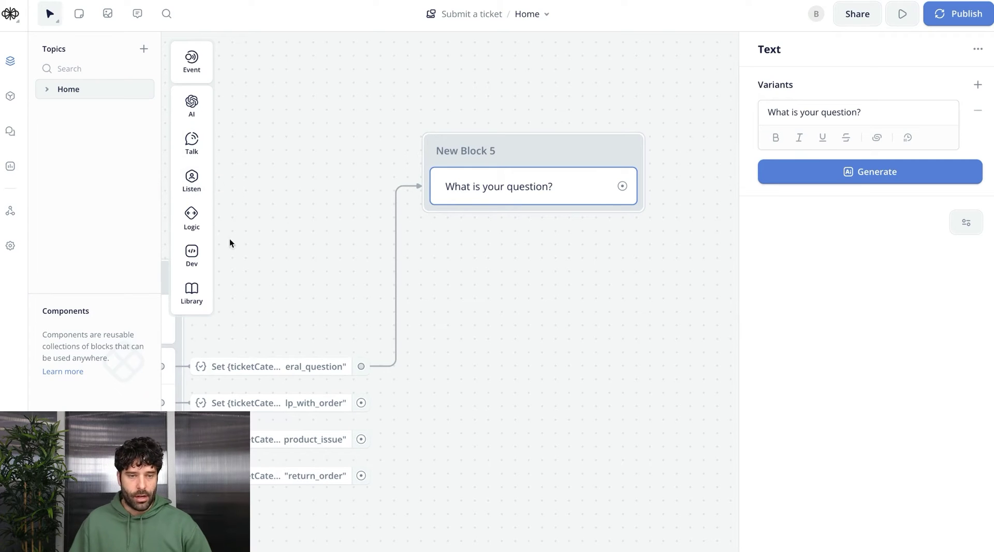
mouse_move(192, 178)
left_click_drag(251, 177, 515, 223)
type("Produ")
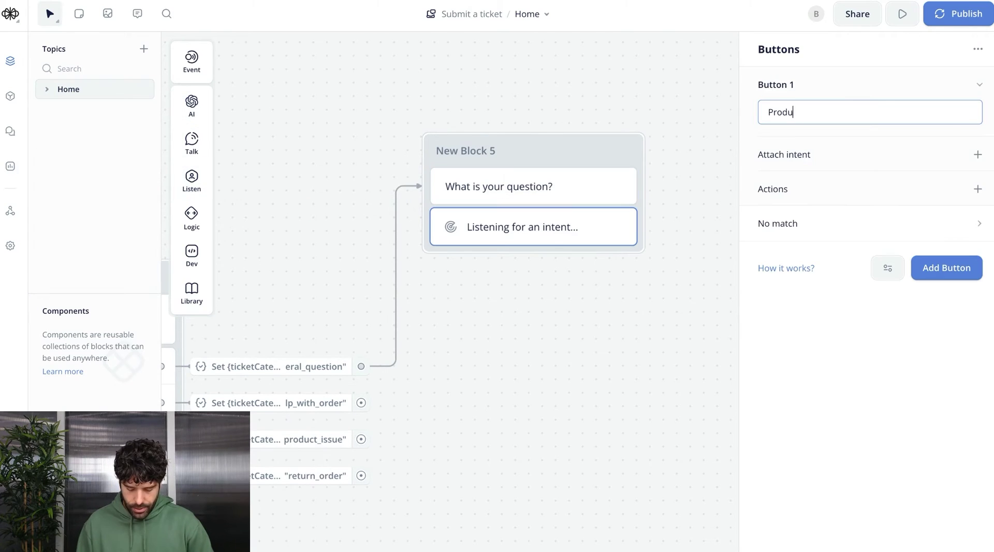
type("ct Information")
key("Return")
type("Shipp")
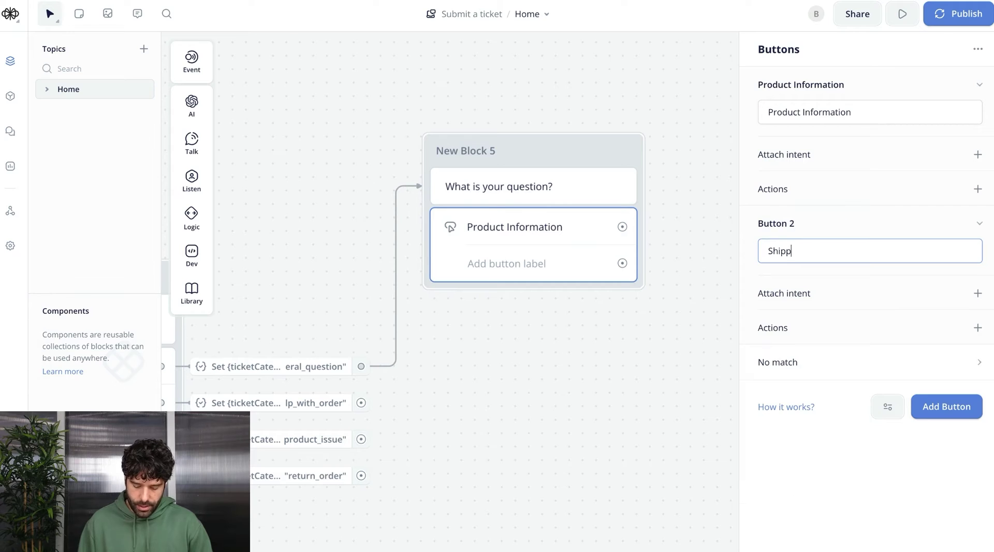
type("ing Information")
key("Return")
type("Warranty Information")
Make Product Information set a new ticketSubcategory variable to "product_information"
left_click_drag(260, 318, 460, 260)
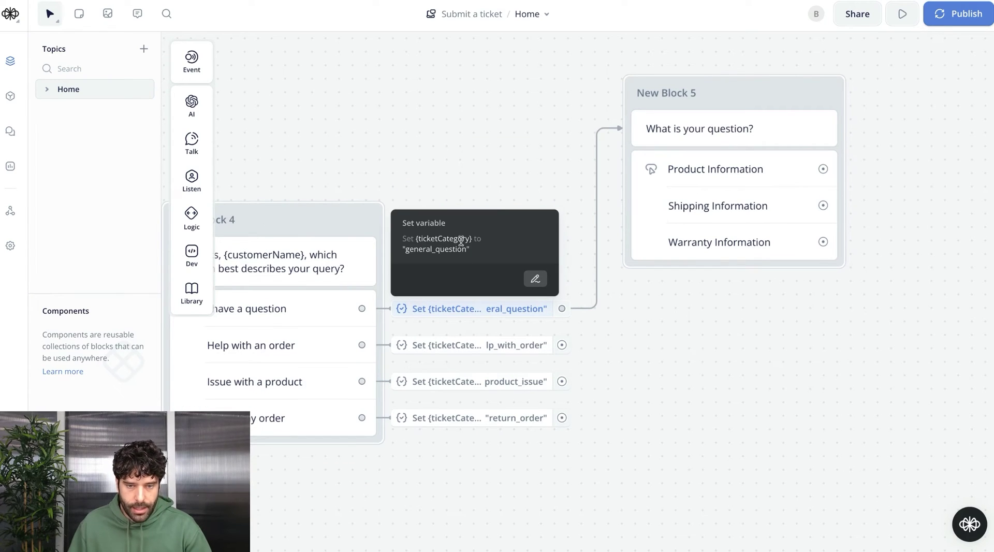
scroll(684, 320, "right", 5)
scroll(562, 250, "up", 2)
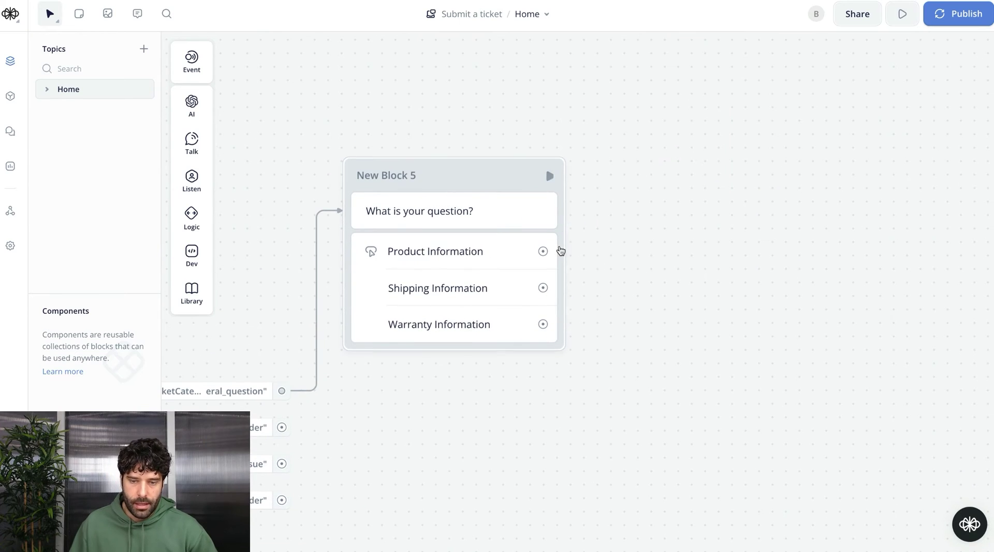
left_click_drag(547, 250, 601, 250)
mouse_move(635, 419)
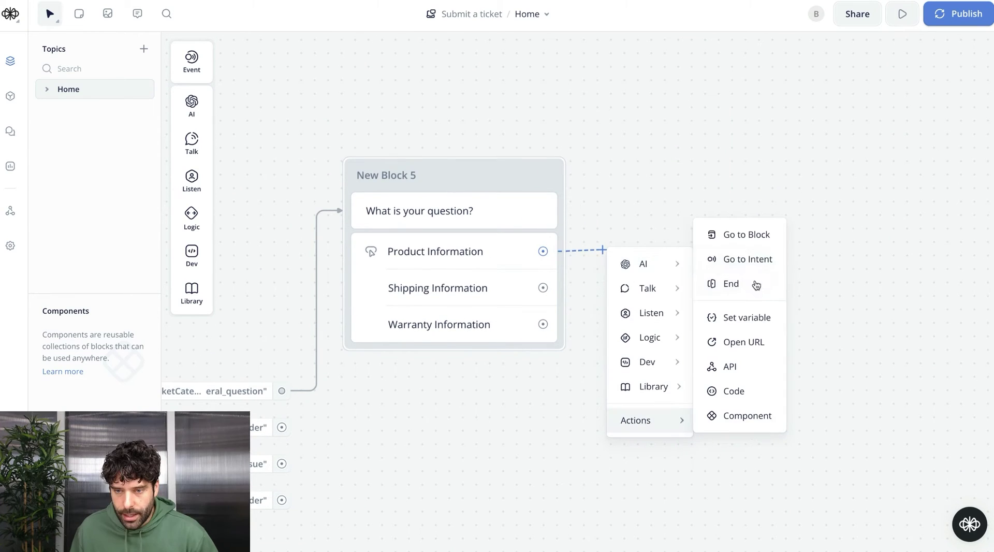
left_click(745, 317)
left_click(827, 108)
type("ticketSubcat")
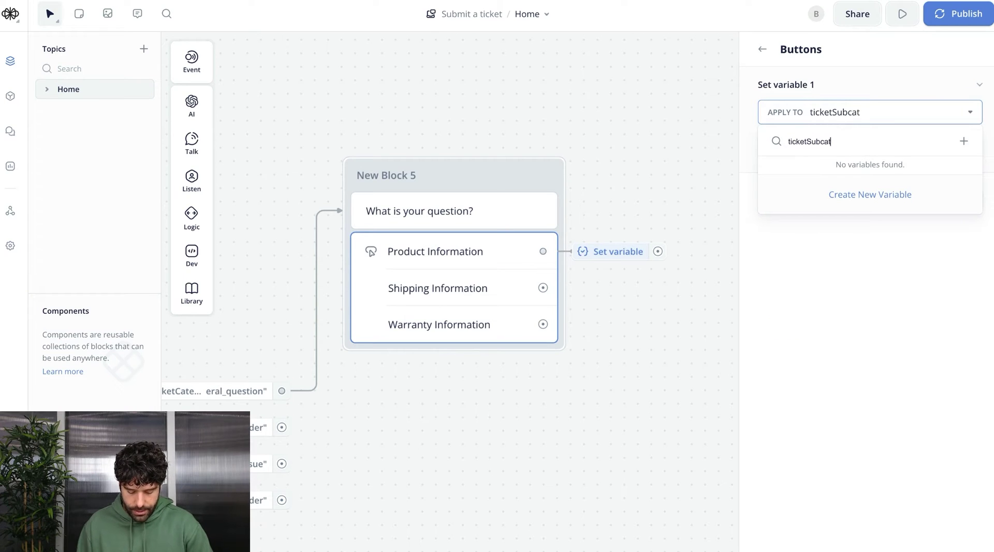
type("egory")
left_click(870, 195)
left_click(564, 246)
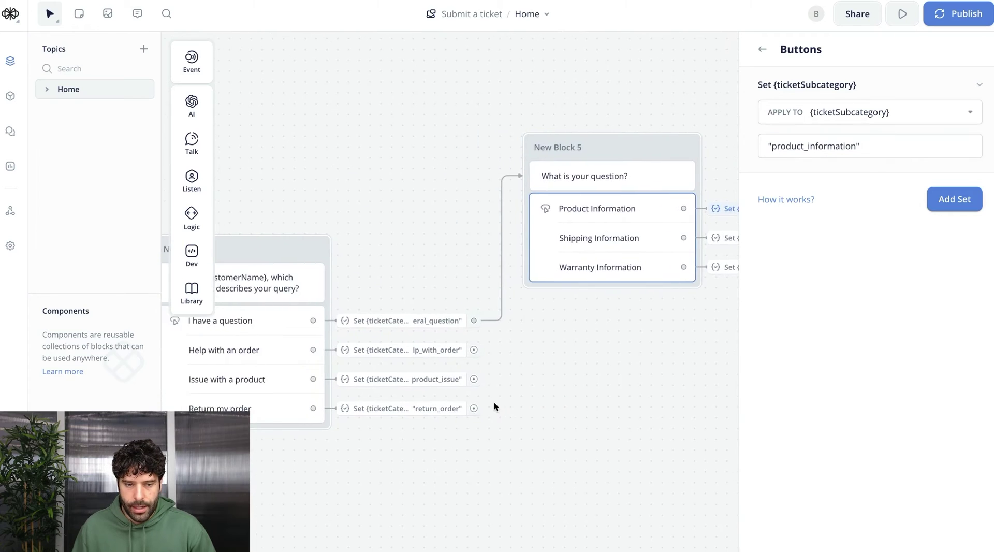
scroll(493, 403, "down", 3)
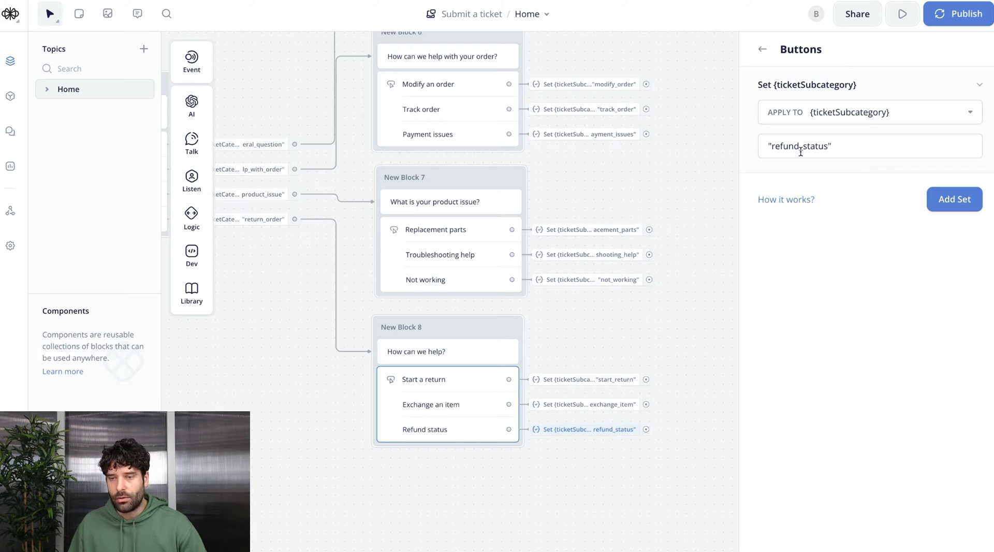
Review the finished flow with blocks 5–8 routing each category's subcategory buttons
left_click(610, 193)
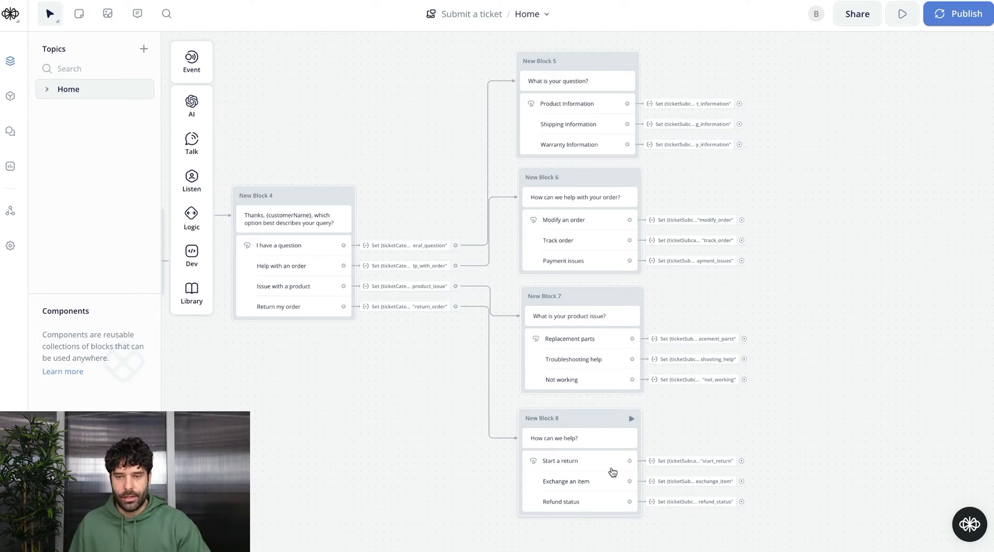
Open the Product Information Set step to add a second assignment, surveying the flow
left_click(693, 104)
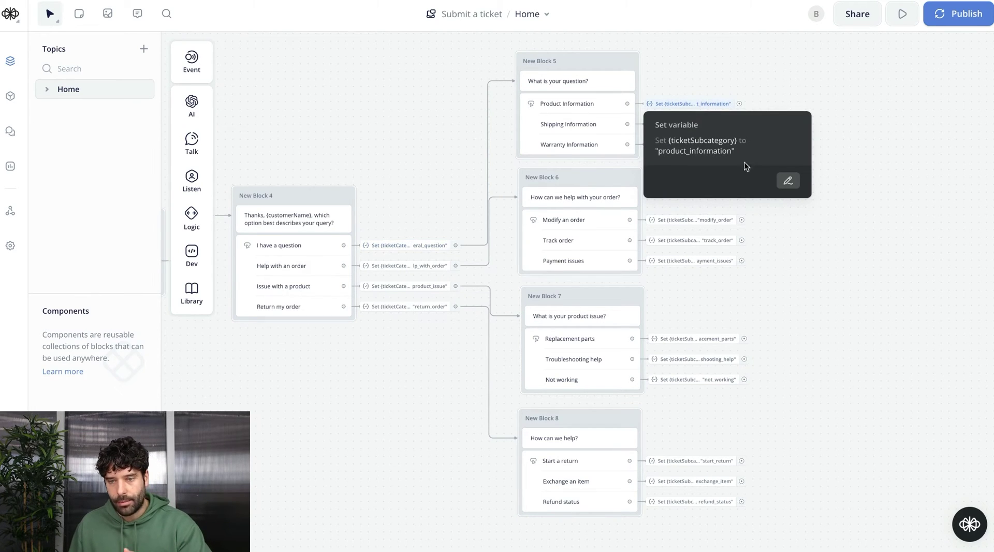
left_click(786, 180)
left_click(951, 197)
left_click(859, 218)
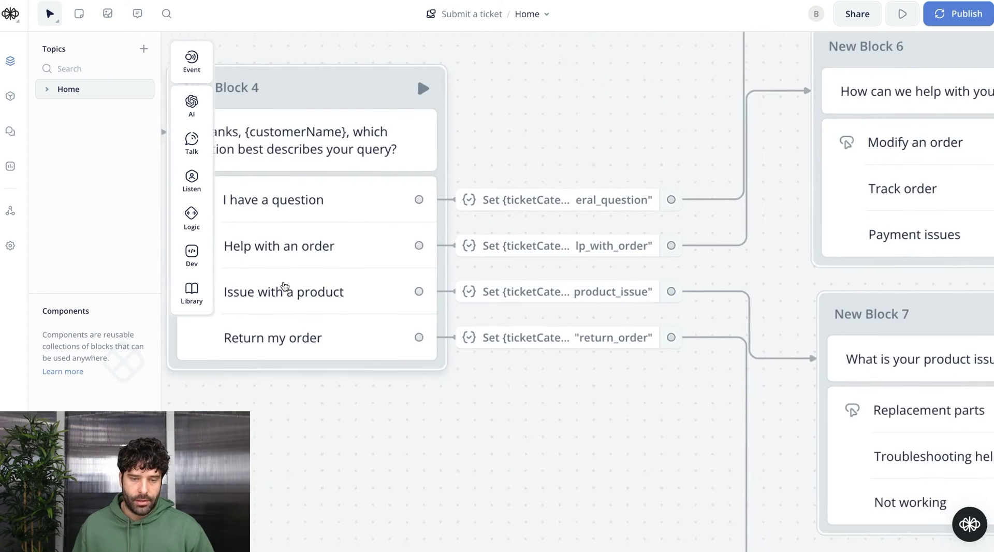
scroll(285, 286, "down", 1)
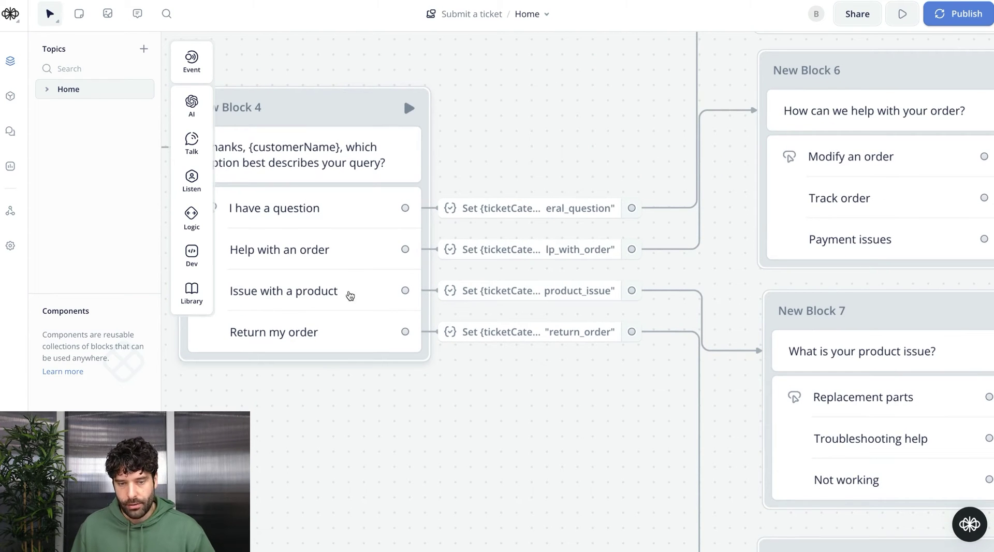
scroll(563, 295, "right", 5)
scroll(563, 294, "down", 2)
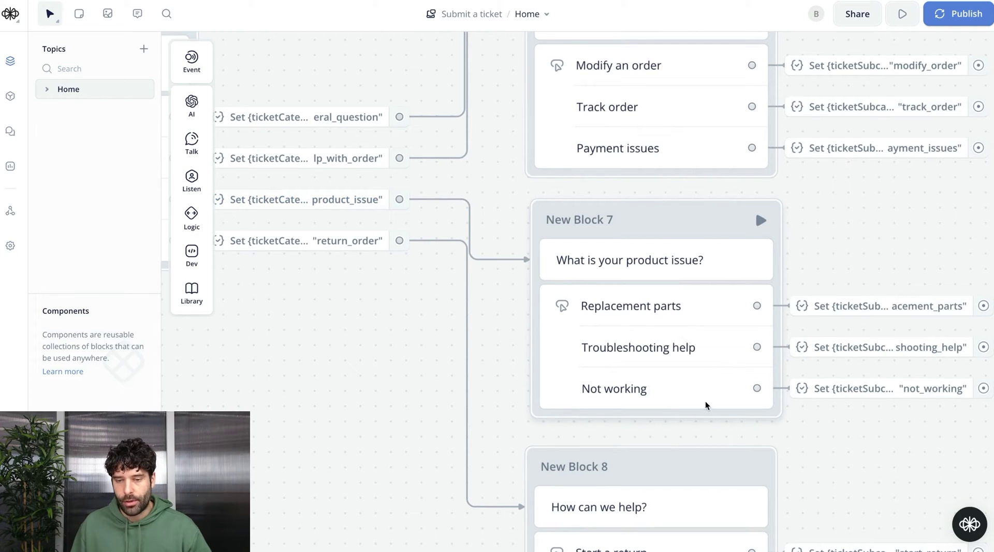
scroll(692, 317, "right", 3)
scroll(692, 317, "down", 1)
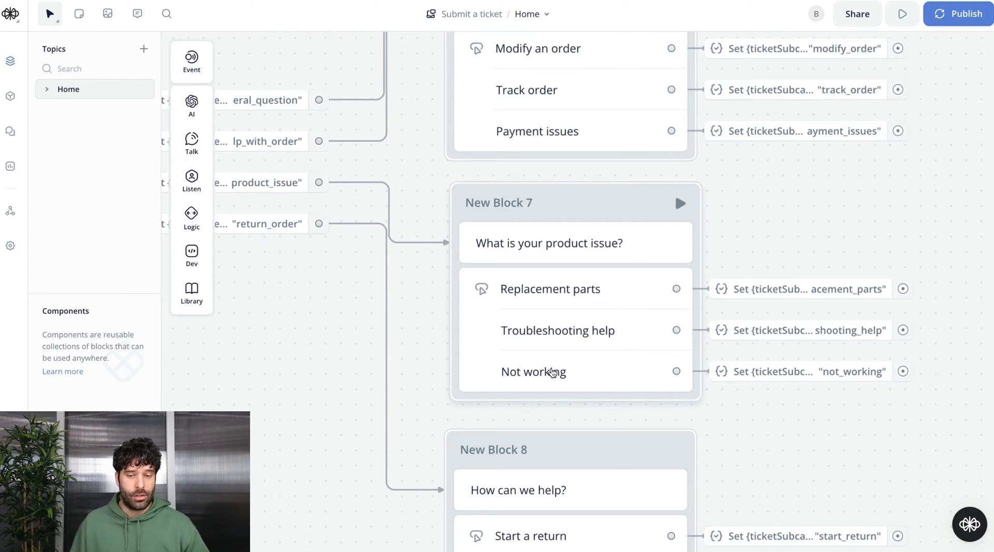
scroll(508, 335, "left", 10)
scroll(508, 335, "up", 1)
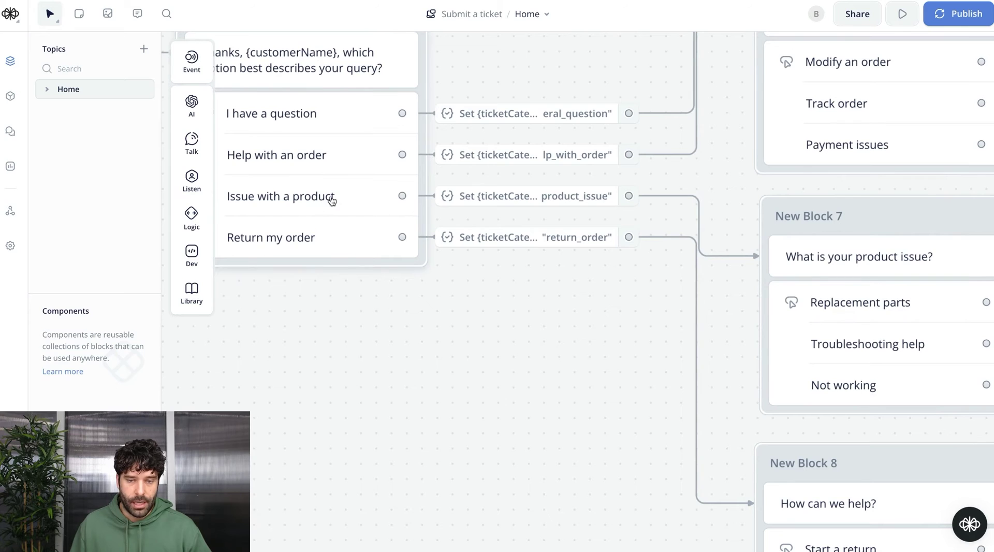
scroll(821, 352, "right", 7)
scroll(820, 351, "down", 1)
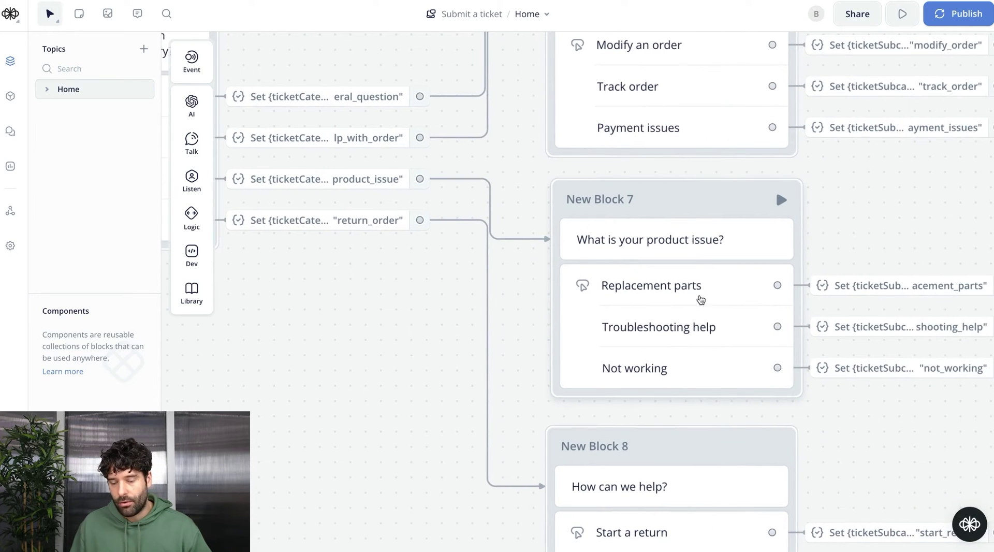
scroll(900, 449, "right", 5)
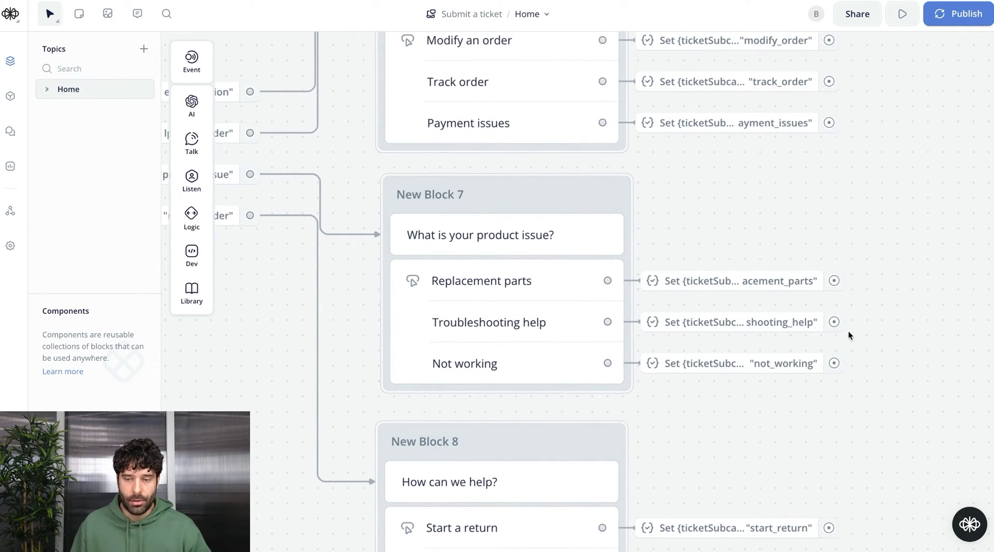
Add a new ticketPriority variable set to "normal" on the Product Information Set step
left_click(713, 122)
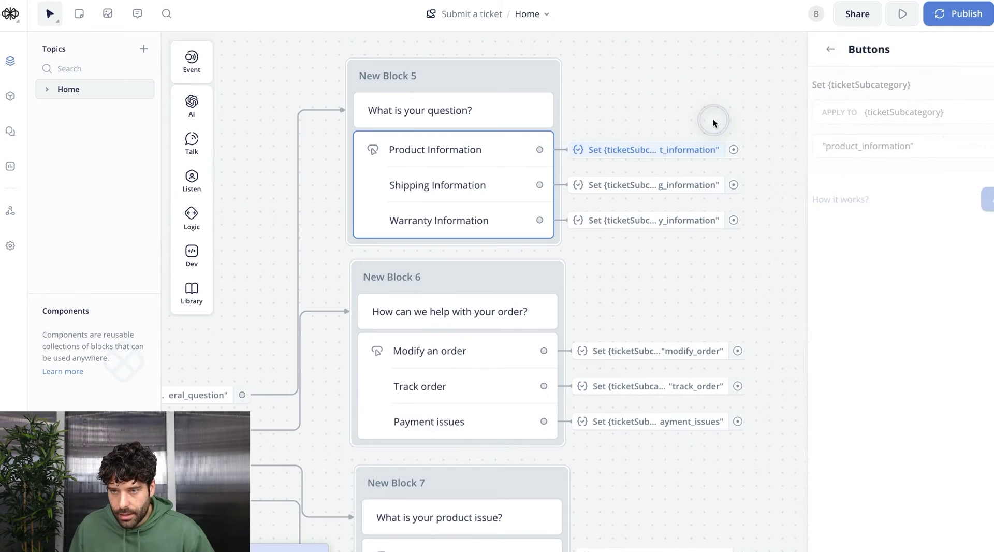
left_click(951, 197)
left_click(867, 216)
type("ticketPriority")
left_click(844, 299)
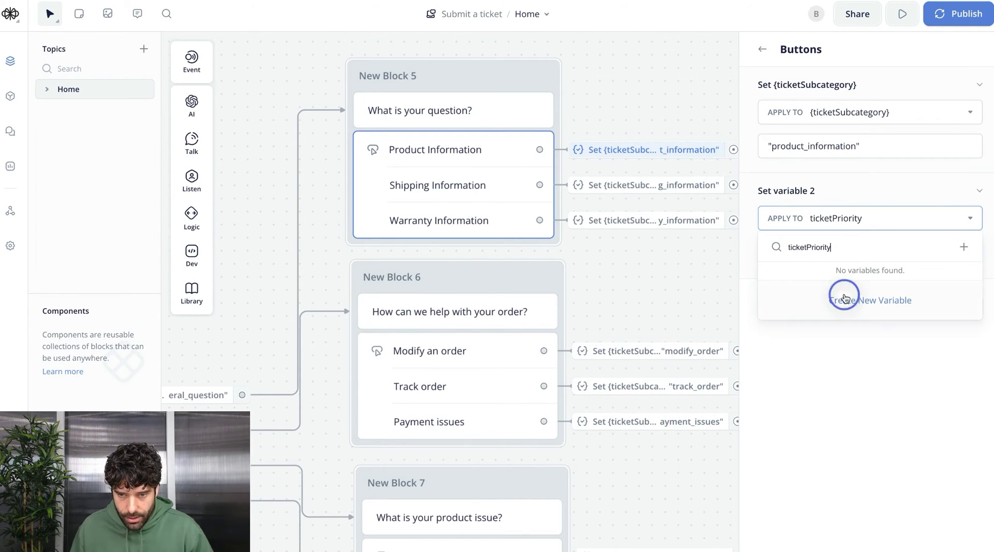
key("Return")
left_click(828, 252)
type("\"norm")
type("al")
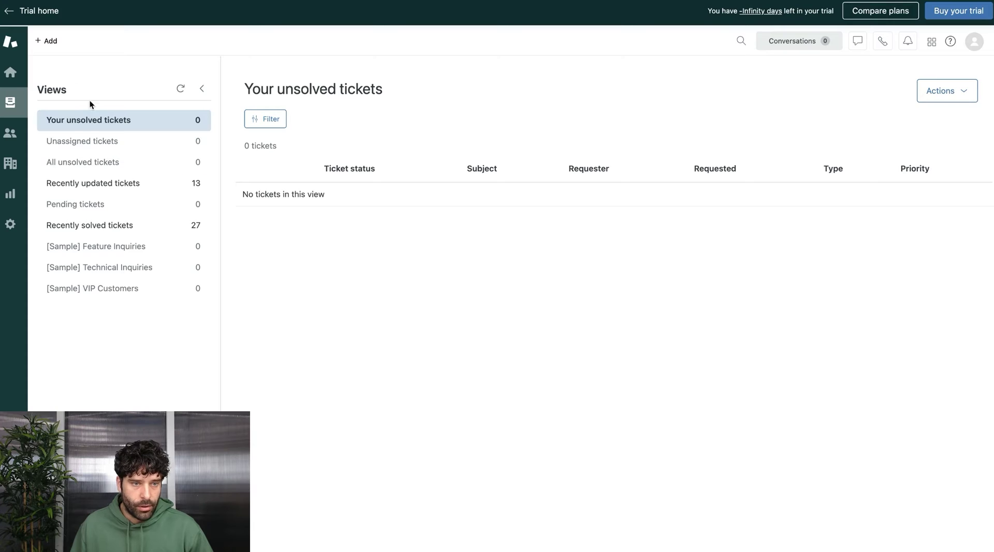
left_click(52, 44)
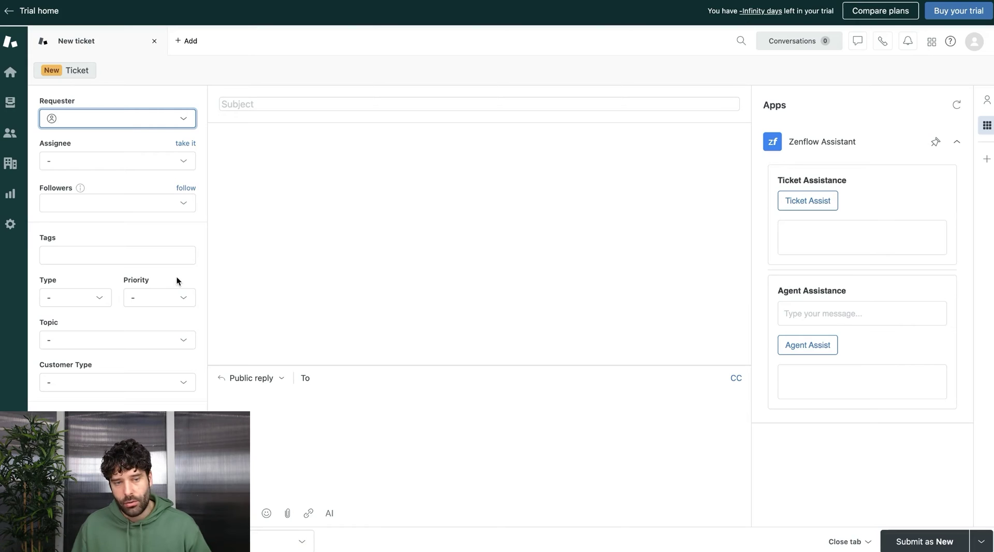
Check Zendesk's Low–Urgent priority options, then add a ticketPriority assignment on Product Information
left_click(167, 296)
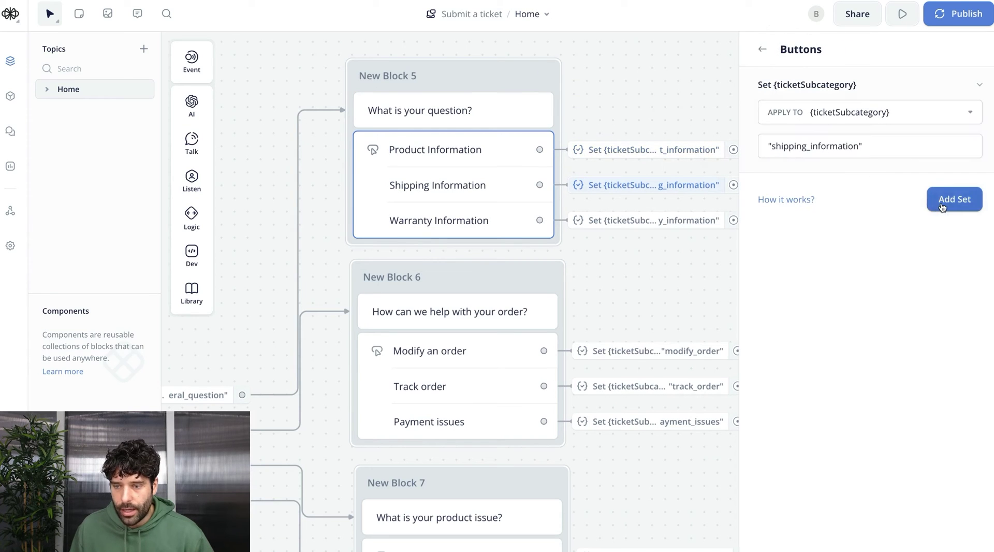
left_click(954, 201)
left_click(901, 217)
type("p")
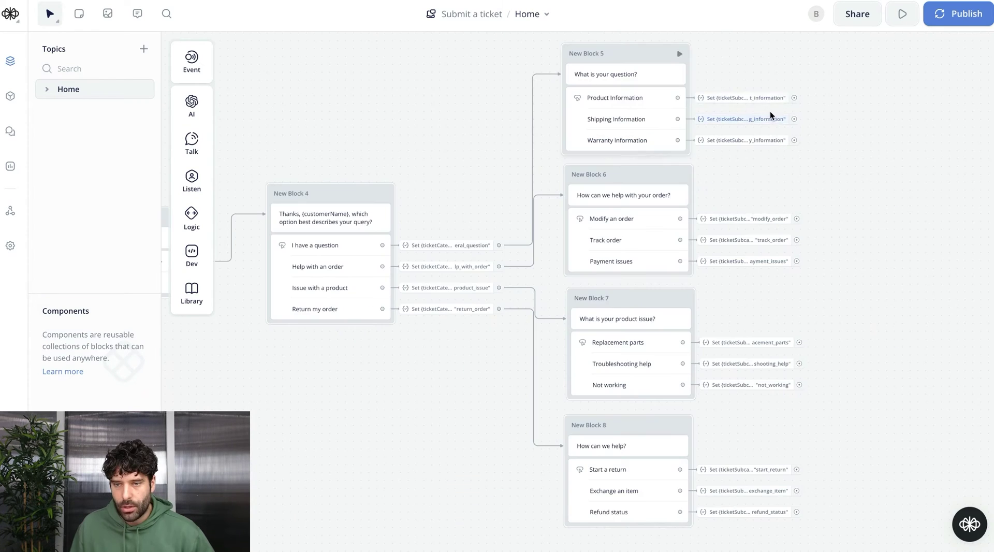
mouse_move(756, 102)
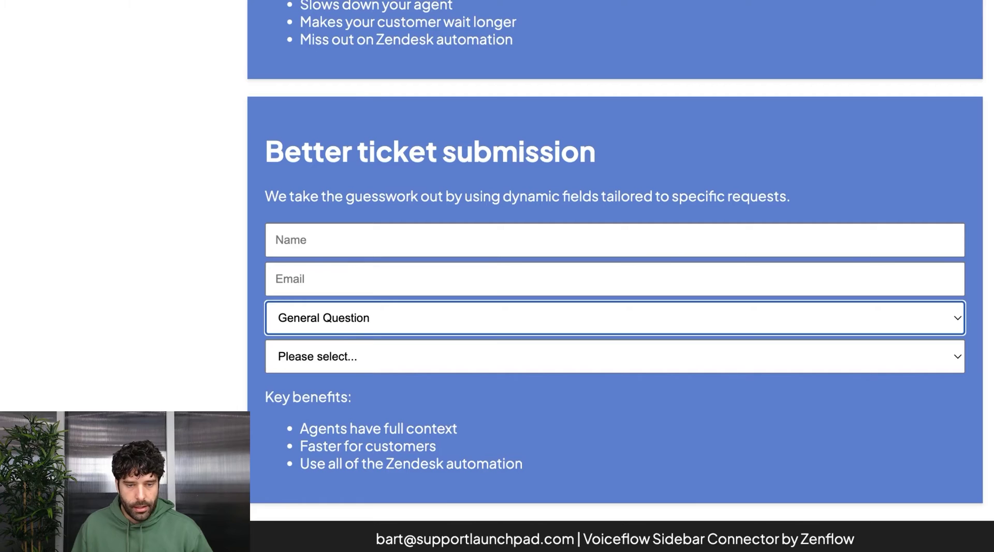
On the demo form, pick the Order Management category and the Track my order subcategory
left_click(325, 321)
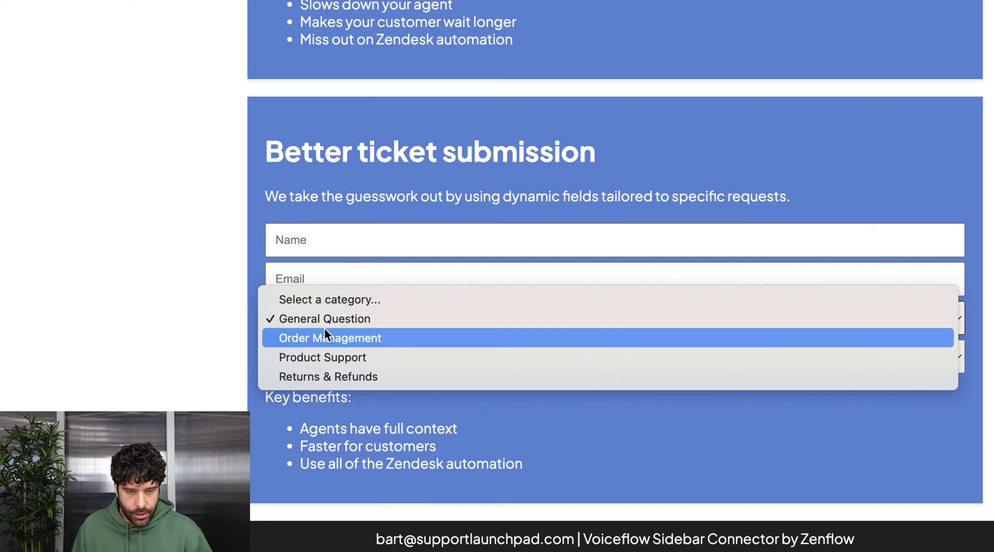
left_click(354, 341)
left_click(378, 355)
left_click(357, 395)
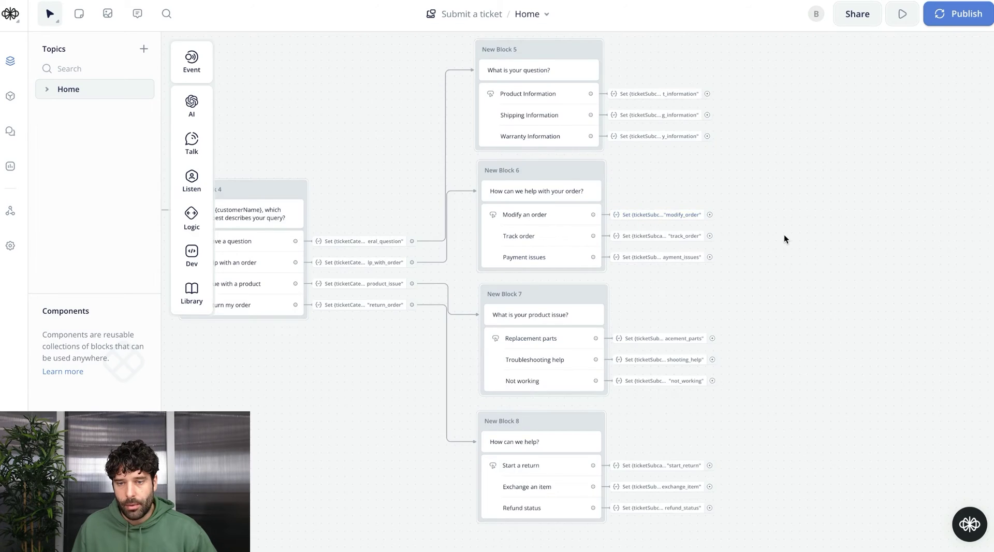
scroll(783, 235, "right", 5)
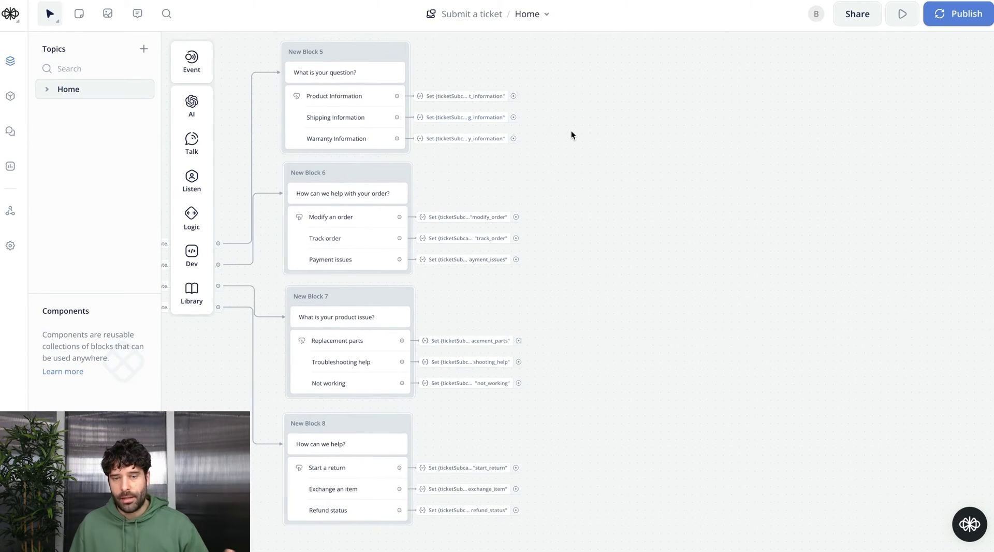
Connect Product Information to a new text reply: "Thanks, {customerName}, what is your question?"
left_click_drag(513, 96, 588, 83)
mouse_move(637, 122)
left_click(718, 128)
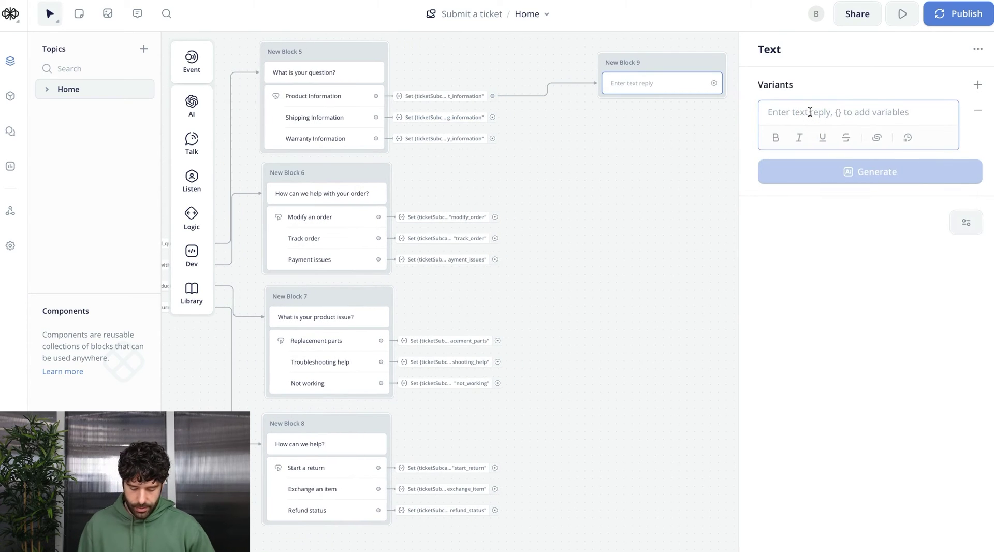
type("Thanks, {")
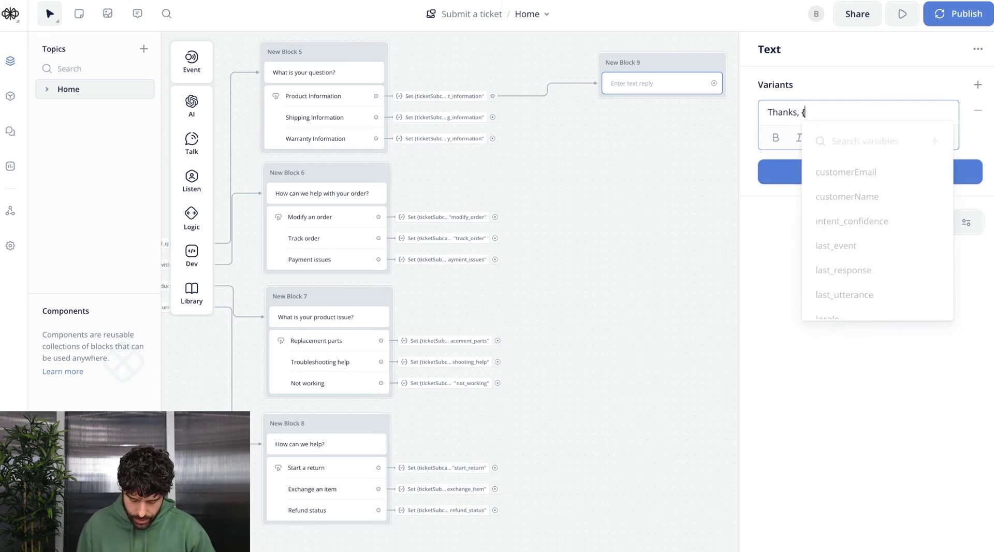
left_click(880, 191)
type(", what is your question?")
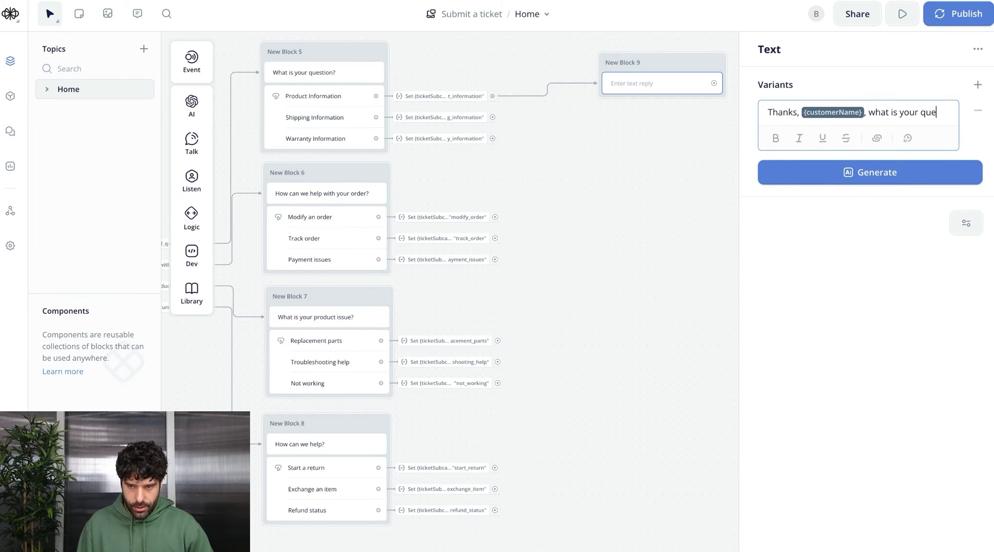
Capture the customer's reply into a new customerQuestion variable in New Block 9
mouse_move(192, 142)
mouse_move(192, 181)
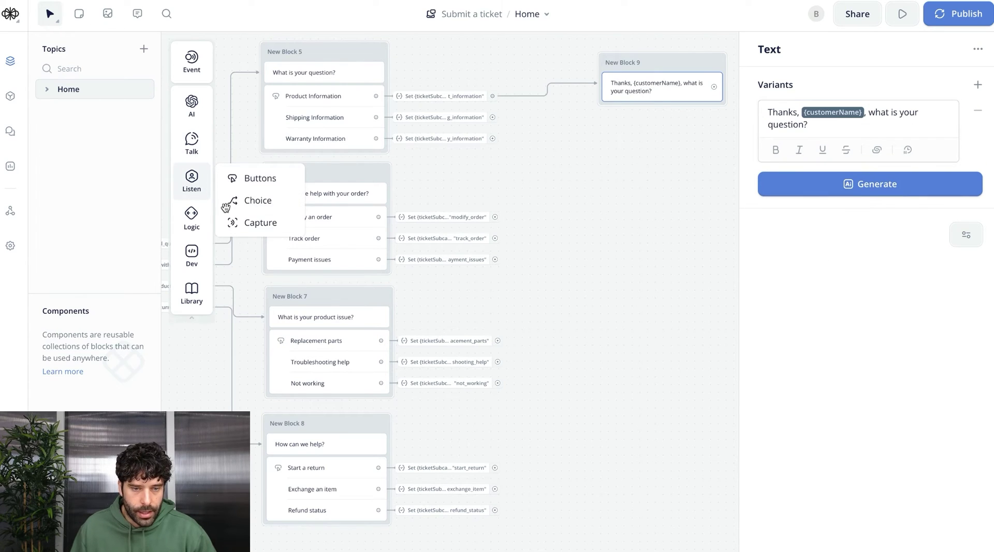
left_click_drag(248, 222, 719, 119)
left_click(860, 147)
type("customerQuestion")
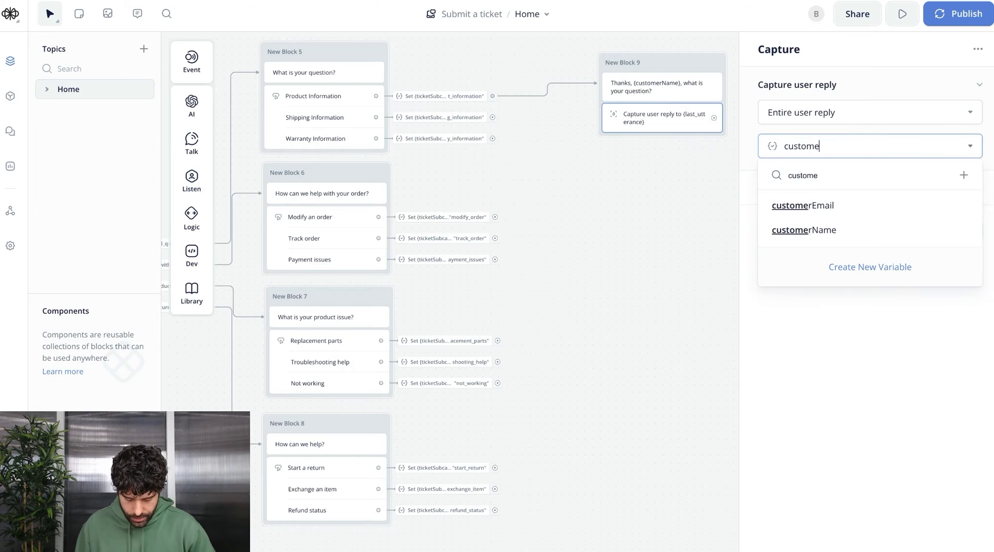
left_click(871, 229)
left_click(549, 243)
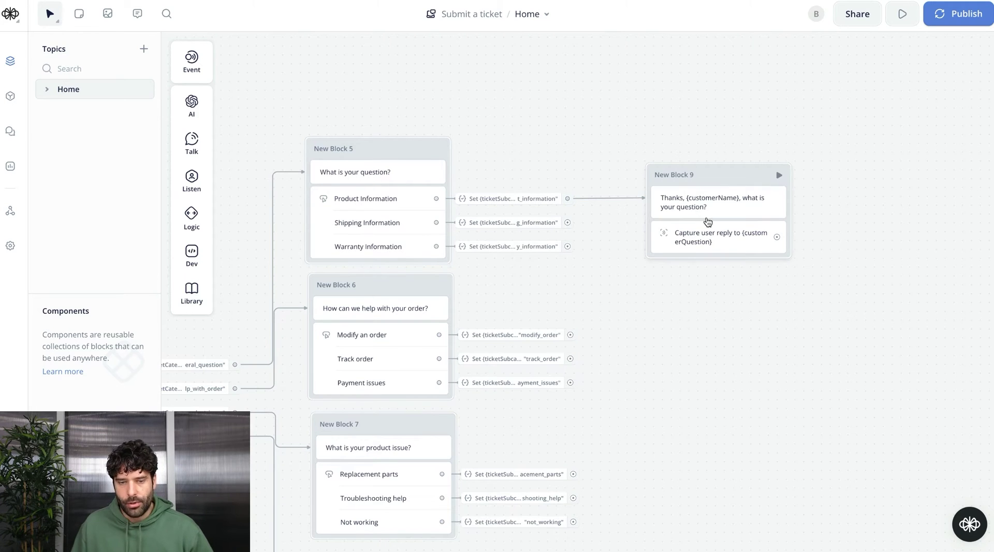
Connect the capture to a new AI Set AI step
scroll(594, 300, "down", 5)
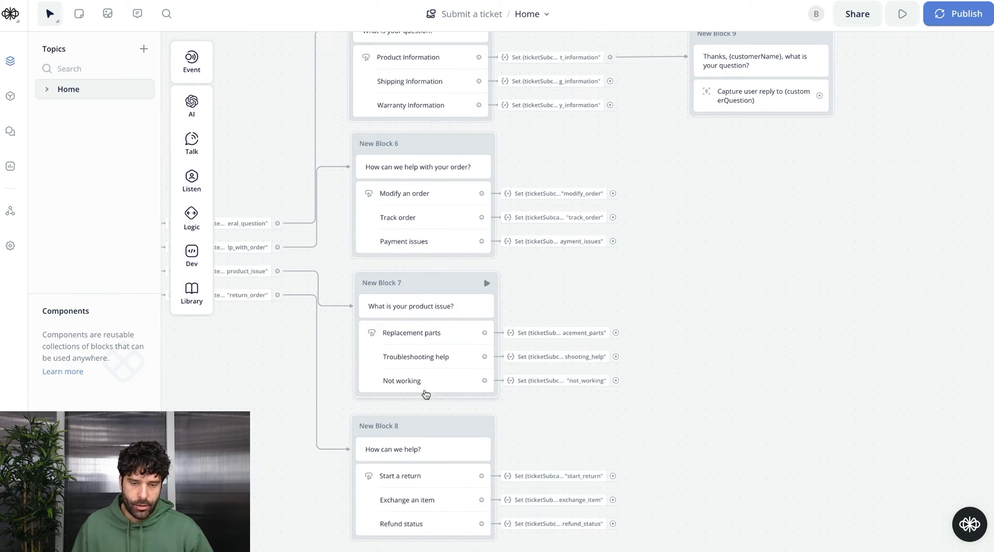
scroll(701, 333, "down", 2)
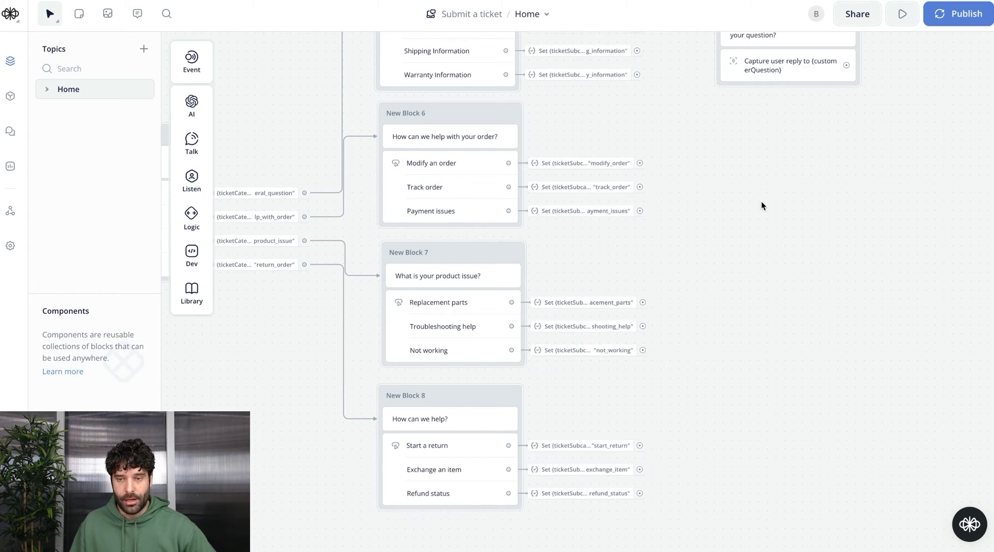
scroll(771, 214, "up", 4)
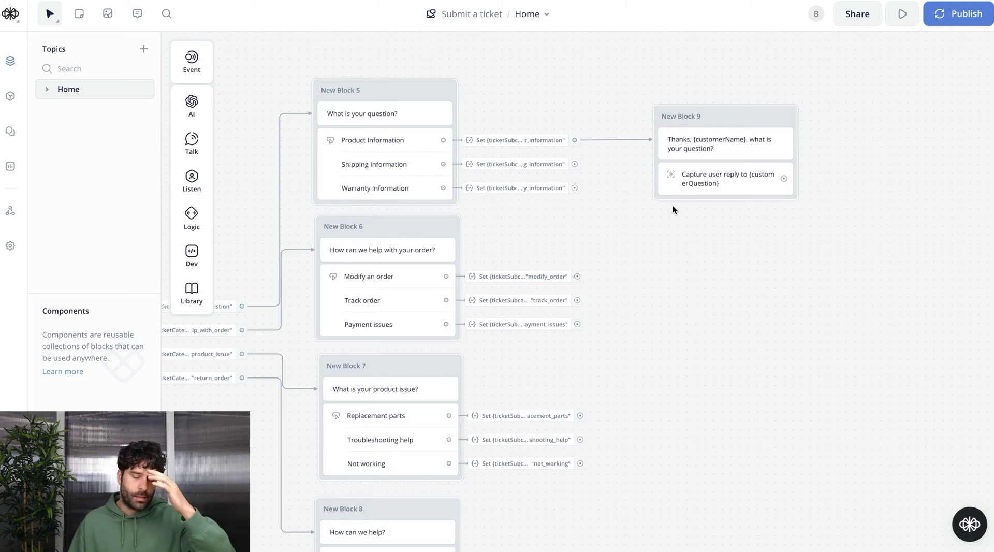
scroll(700, 235, "right", 2)
scroll(700, 236, "right", 5)
scroll(700, 235, "up", 1)
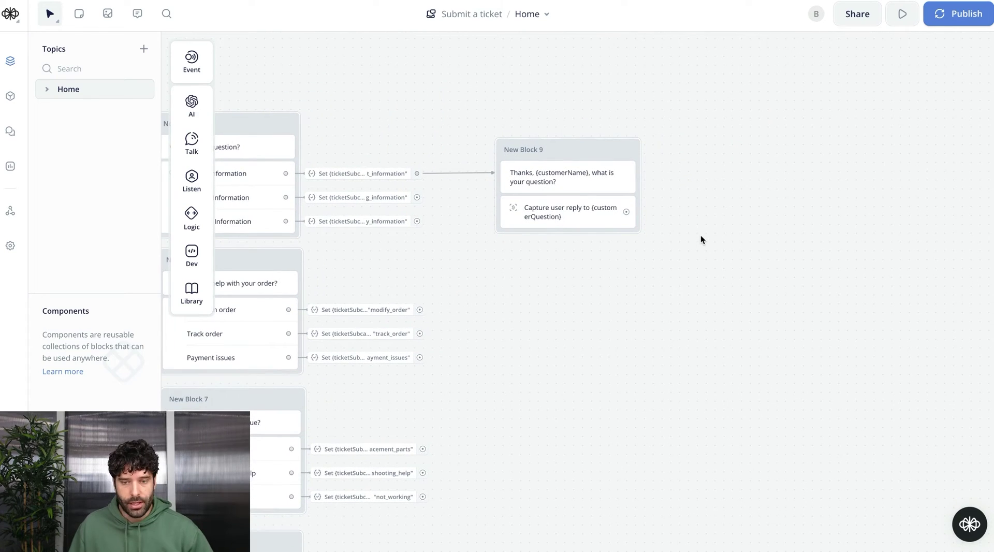
scroll(673, 235, "right", 2)
scroll(673, 235, "up", 2)
left_click_drag(581, 247, 644, 188)
mouse_move(681, 201)
left_click(774, 228)
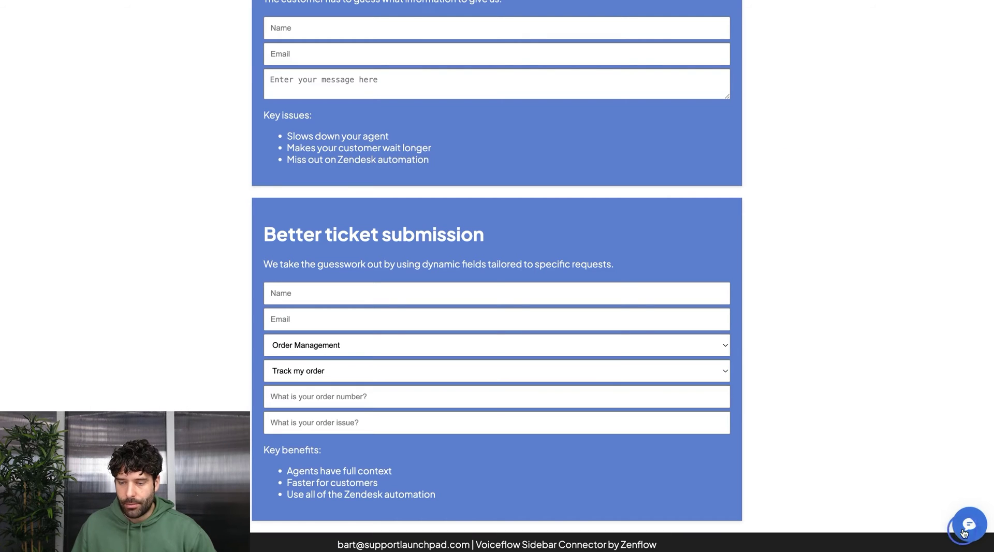
Review the test conversation in the demo site's chat, then label the AI step 'Create clarifying question'
left_click(967, 522)
scroll(874, 238, "up", 1)
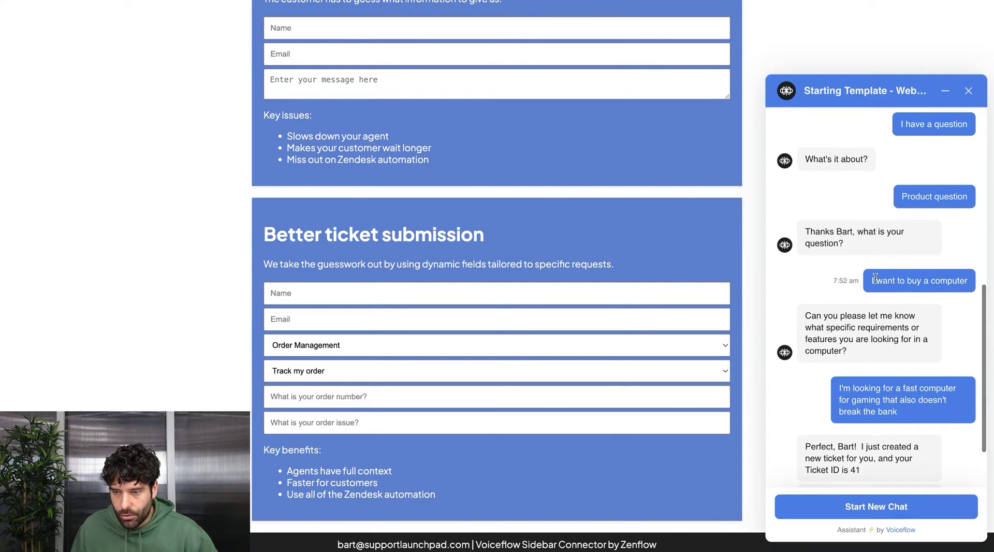
scroll(860, 296, "down", 1)
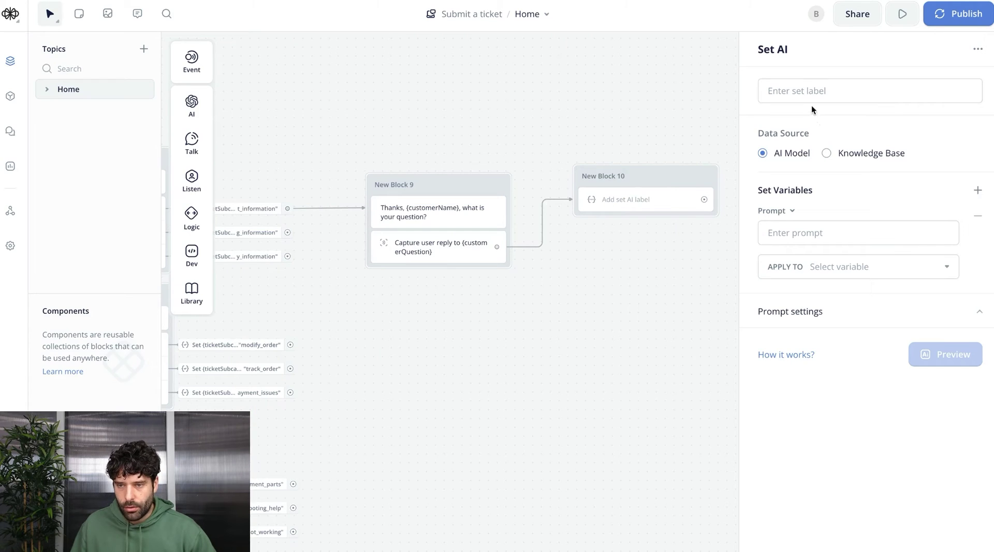
left_click(812, 102)
Write the AI prompt beginning "Based on the customer's question:" with the pasted remainder
left_click(828, 233)
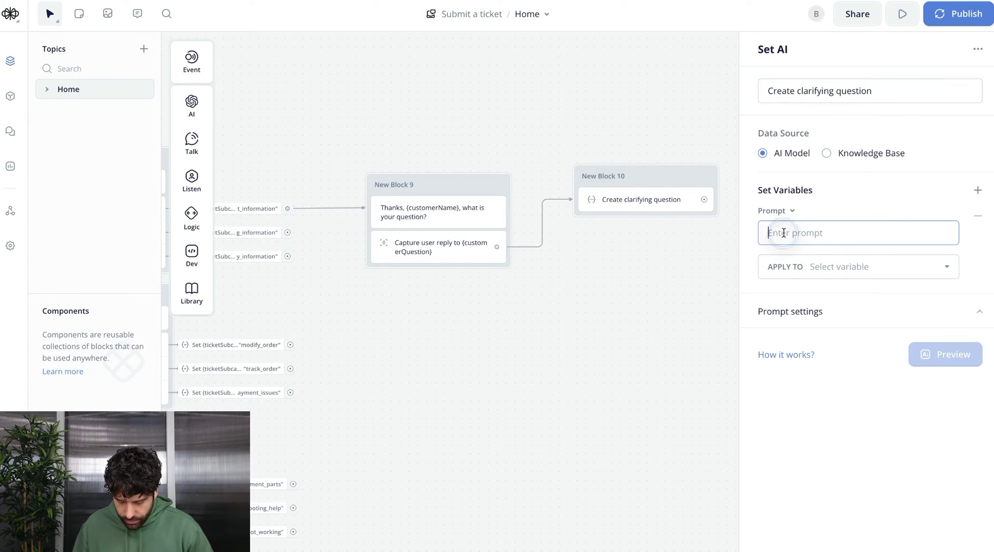
type("Based on the customer's question:")
key("Return")
key("Return")
type("\"")
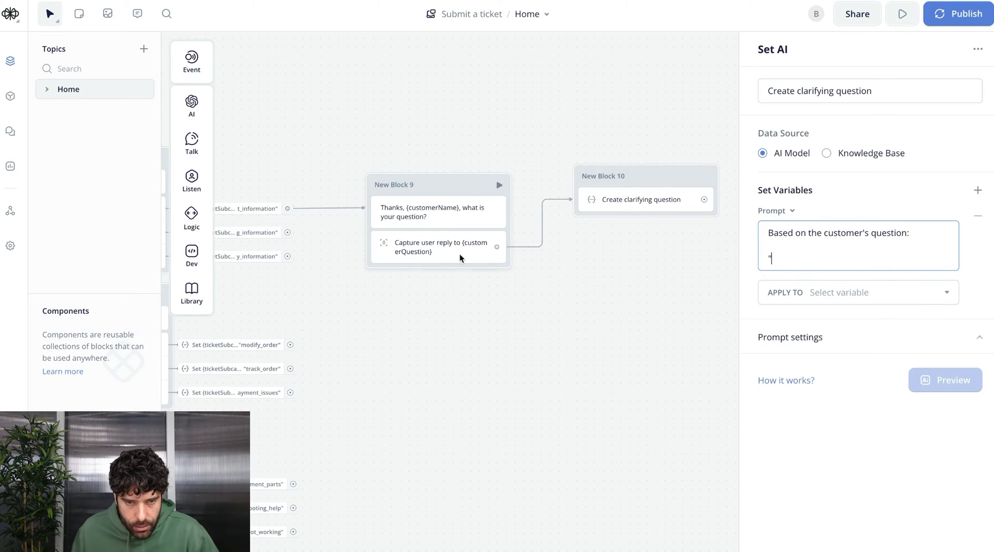
type("{customerQuestion}\"  Ask the customer a clariftying question that will assist in obtaining further context, that an agent can use to solve the request.")
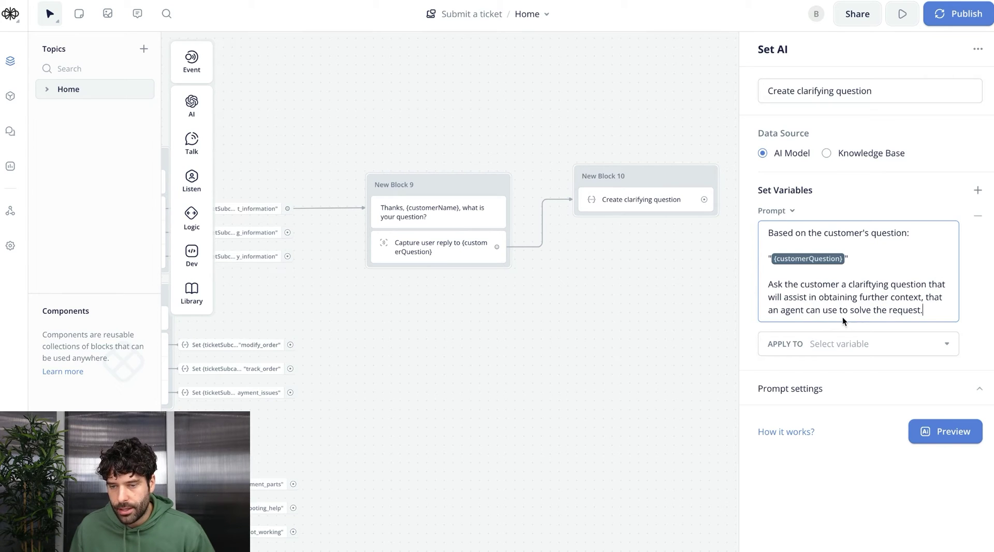
Store the AI output in a new additionalQuestion variable
left_click(868, 342)
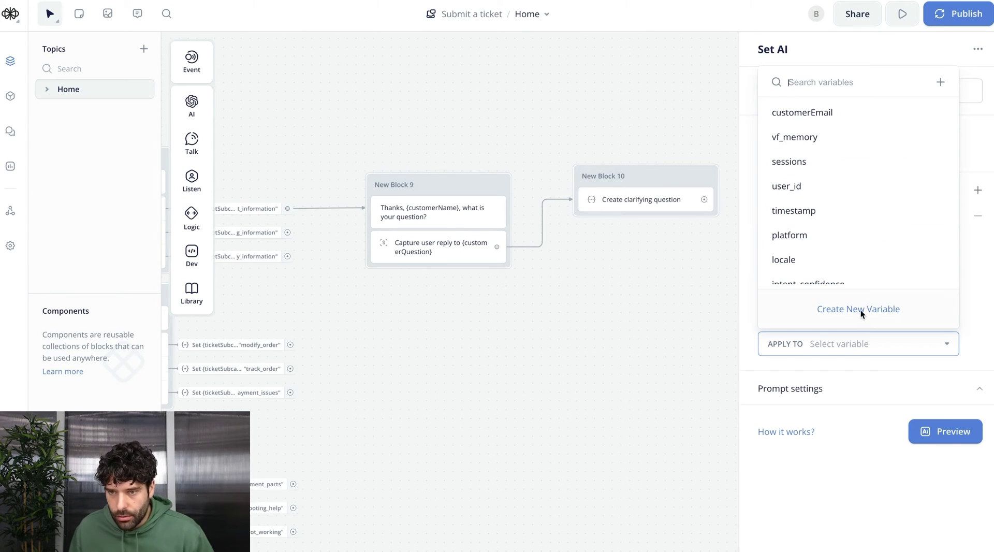
left_click(827, 81)
type("additionalQuestion")
key("Return")
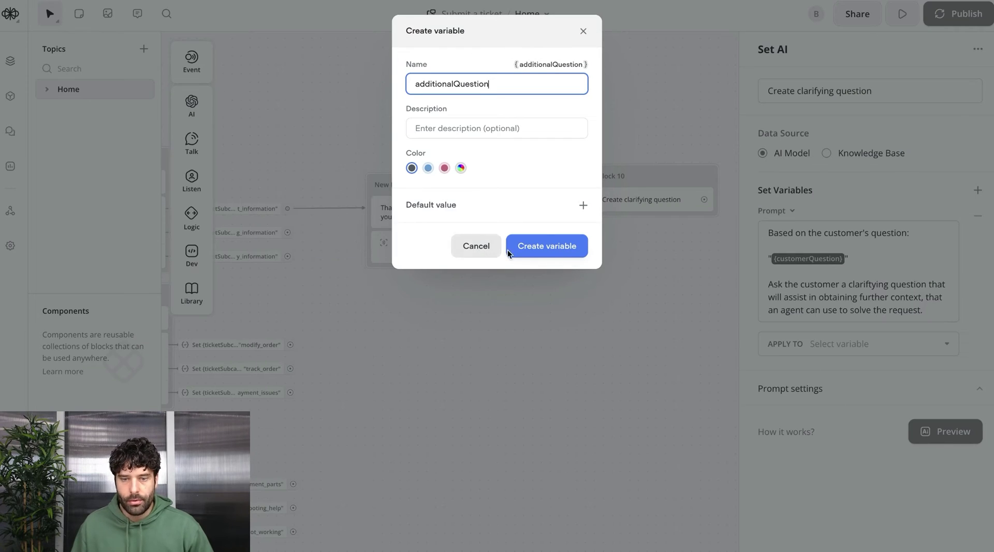
key("Return")
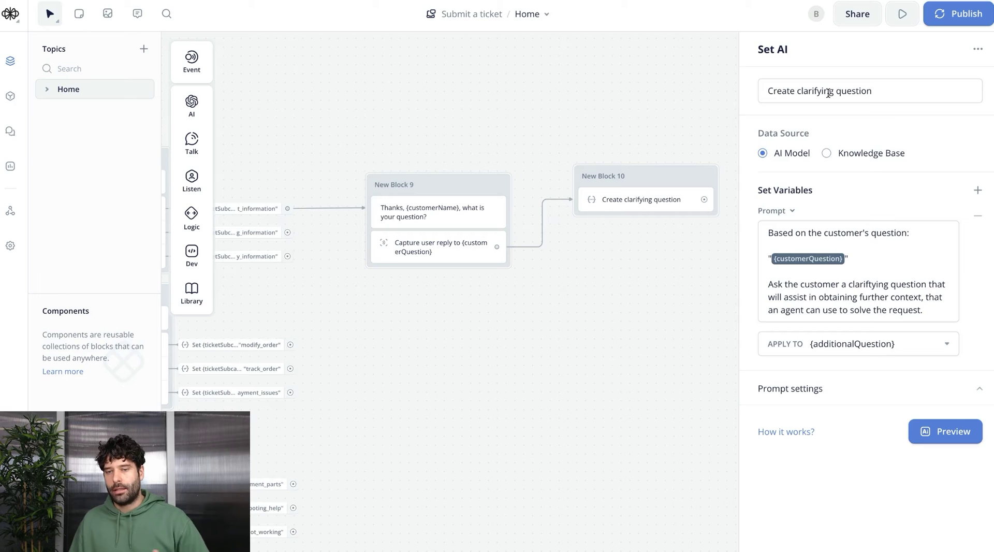
Set the prompt to temperature 0.30 and 1012 max tokens, then add a text step to New Block 10
left_click(843, 389)
scroll(843, 420, "down", 2)
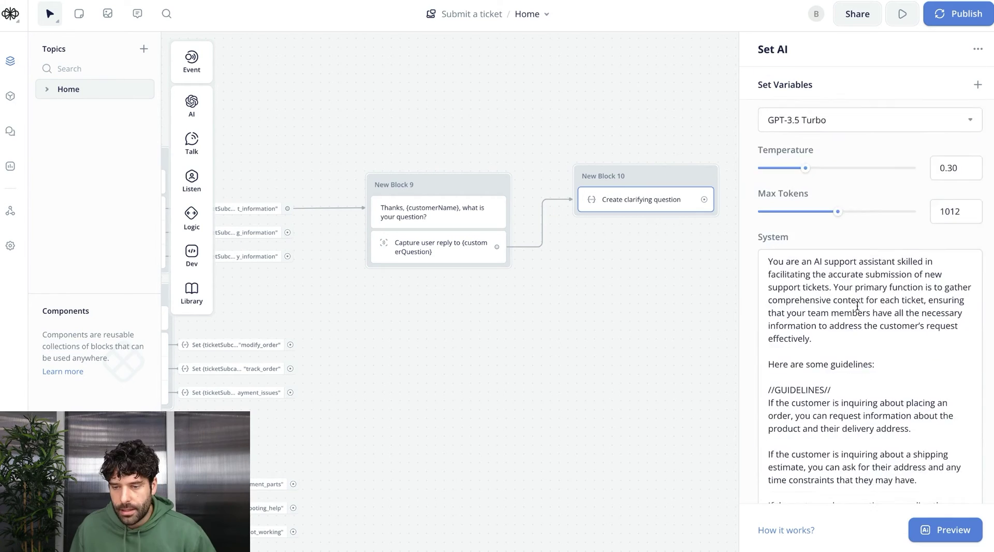
scroll(857, 306, "down", 5)
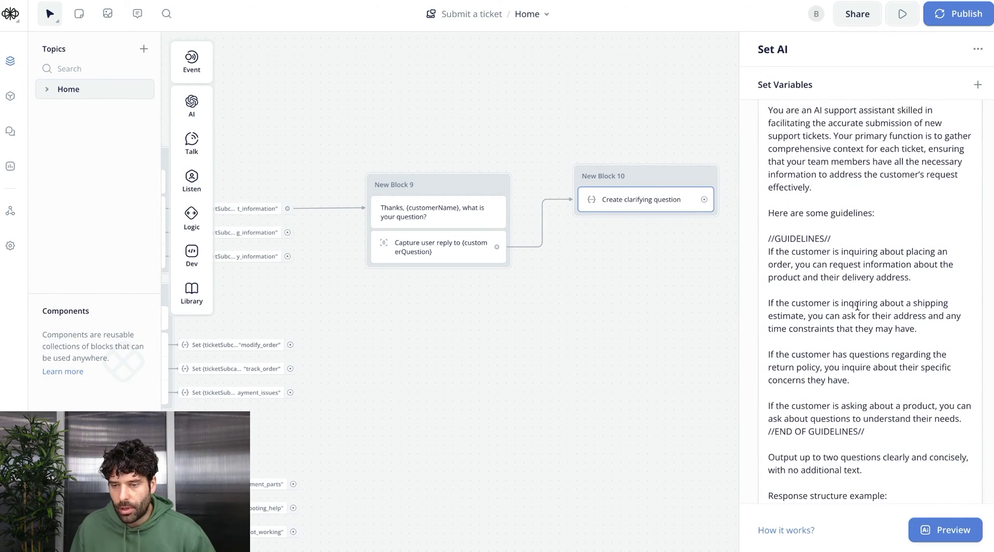
scroll(857, 305, "down", 1)
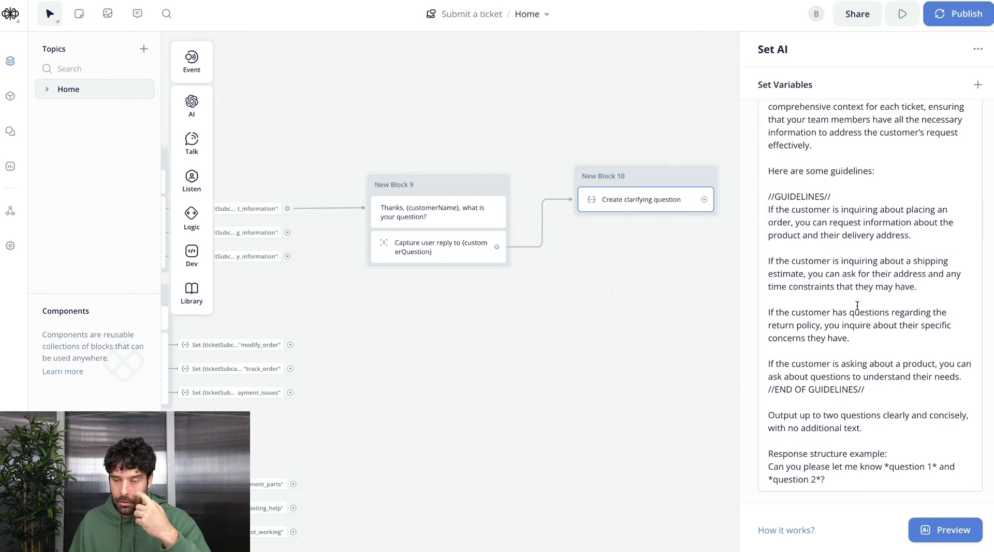
scroll(857, 305, "up", 5)
mouse_move(192, 140)
left_click_drag(251, 134, 621, 230)
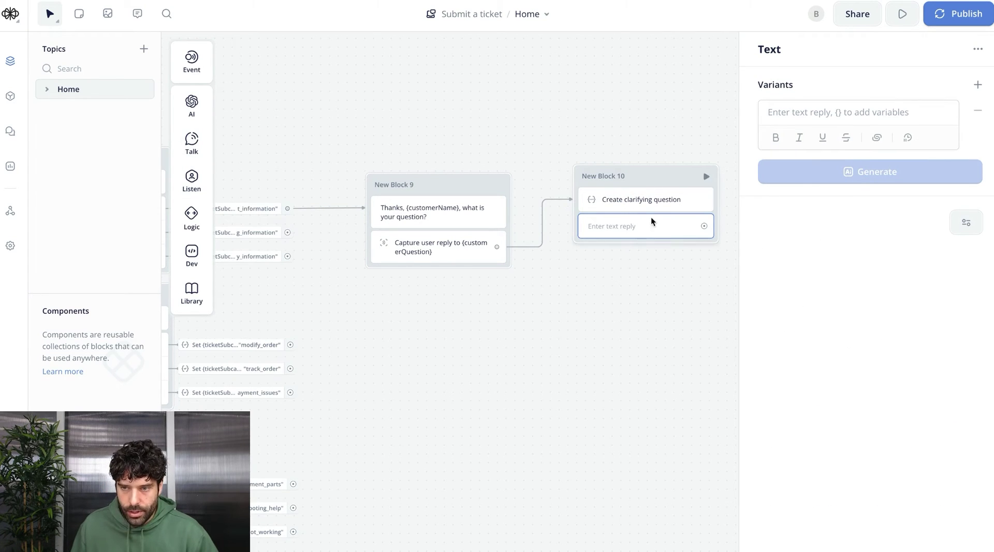
Make New Block 10's text reply show {additionalQuestion}
left_click(851, 117)
type("{additionalQuestion}")
left_click(833, 172)
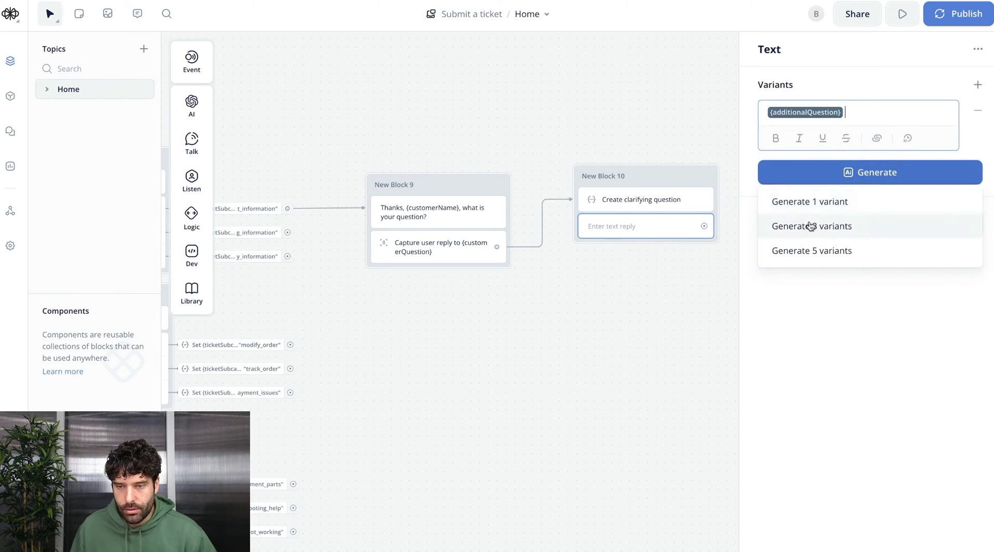
key("Escape")
Capture the customer's answer into a new customerAdditionalContext variable
mouse_move(191, 180)
left_click_drag(259, 222, 644, 248)
left_click(861, 145)
type("customerAdditionalContext")
left_click(869, 229)
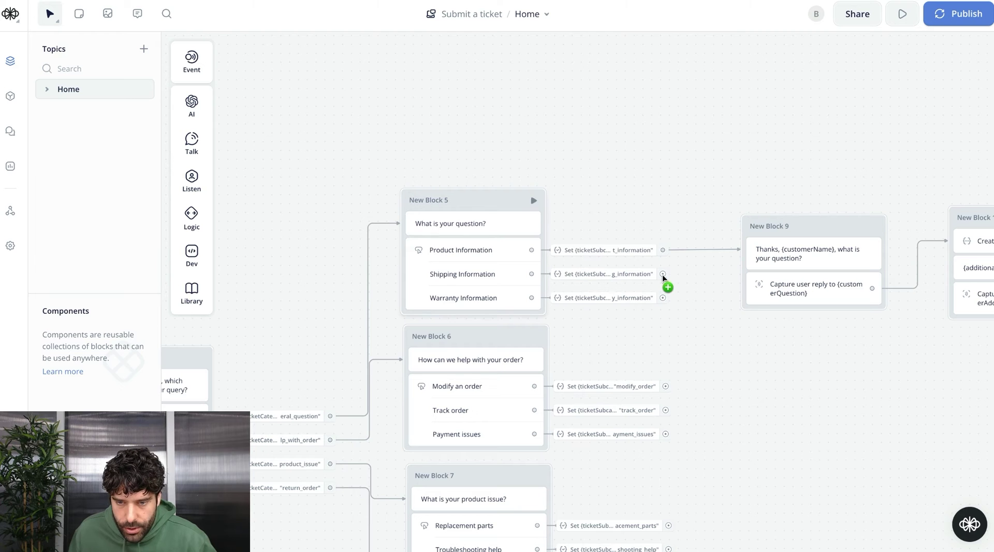
Connect Shipping Information to New Block 9
left_click_drag(662, 275, 765, 222)
scroll(819, 383, "right", 5)
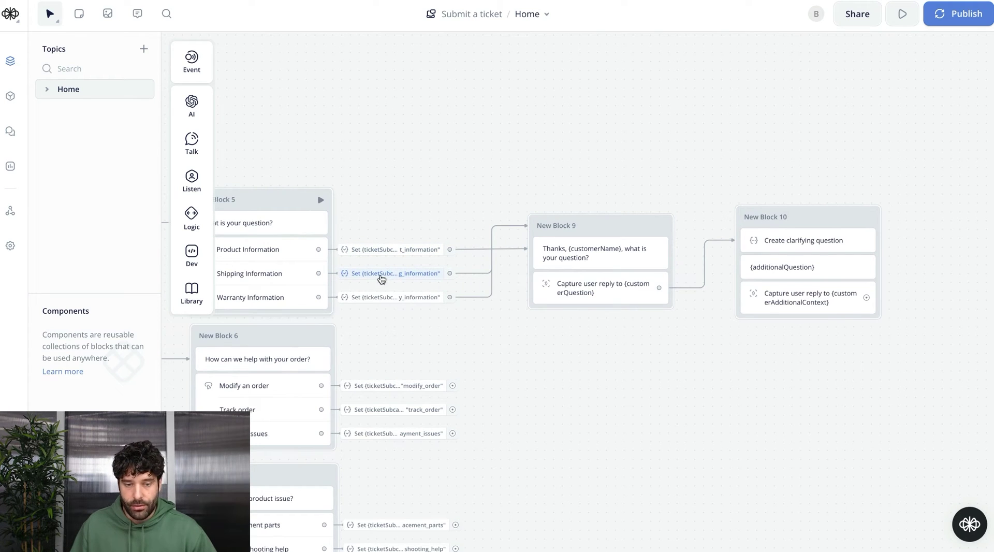
scroll(463, 304, "left", 2)
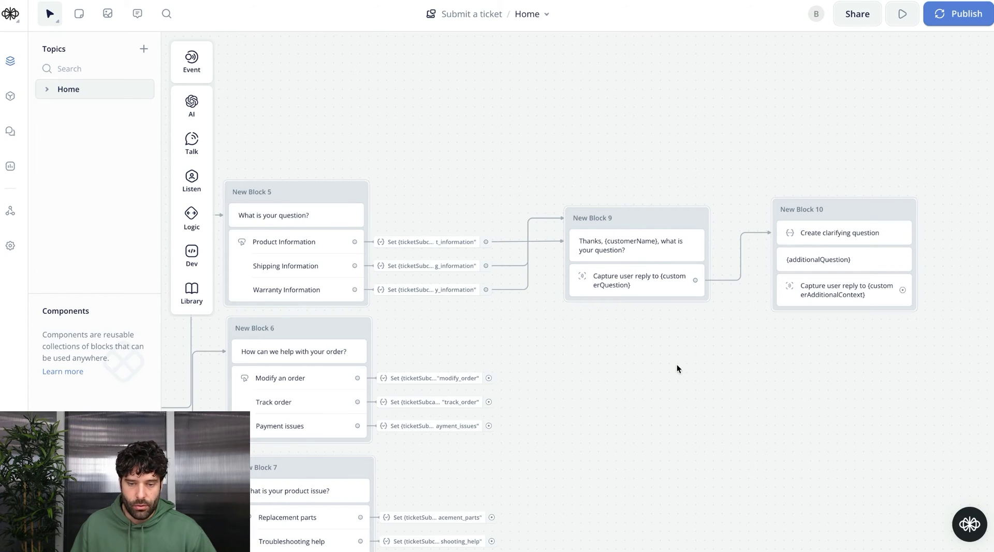
Select New Block 10 and New Blocks 11 through 16 on the canvas
scroll(676, 364, "down", 2)
scroll(675, 365, "left", 2)
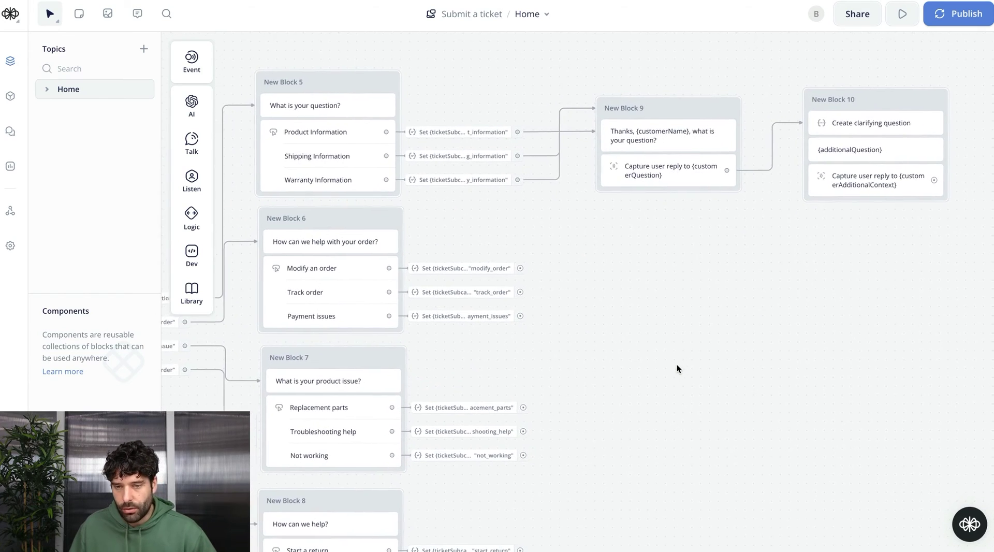
scroll(676, 364, "down", 2)
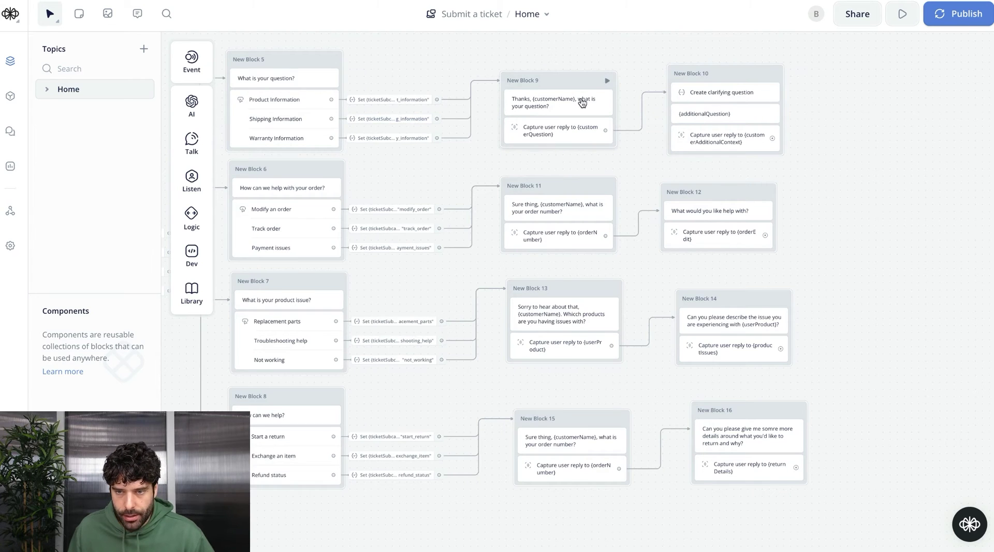
left_click_drag(804, 55, 653, 170)
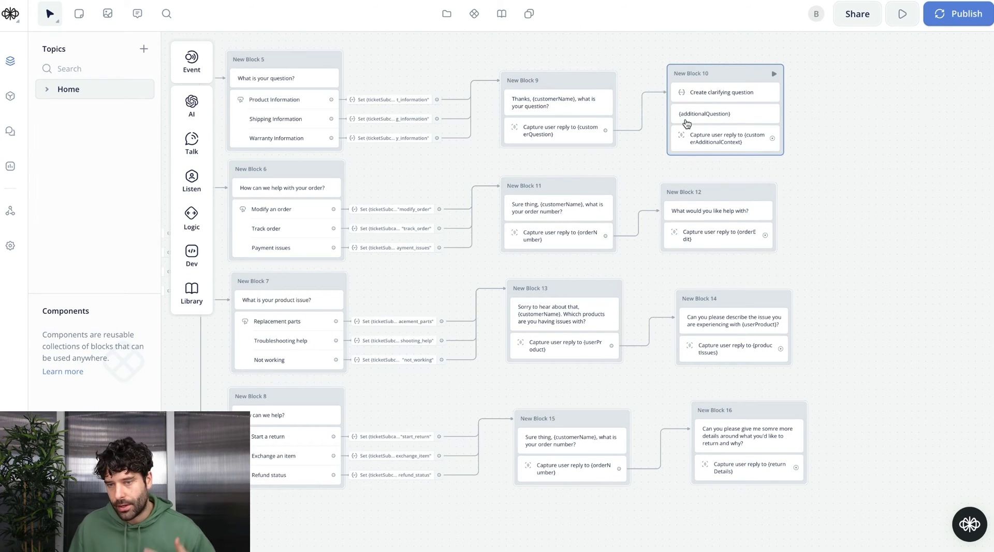
scroll(786, 164, "down", 2)
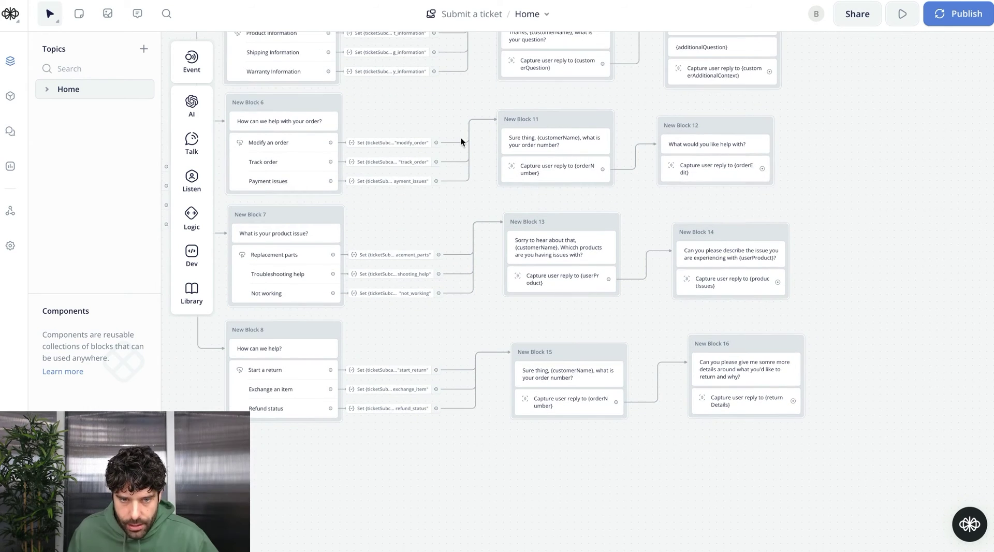
left_click_drag(375, 105, 856, 464)
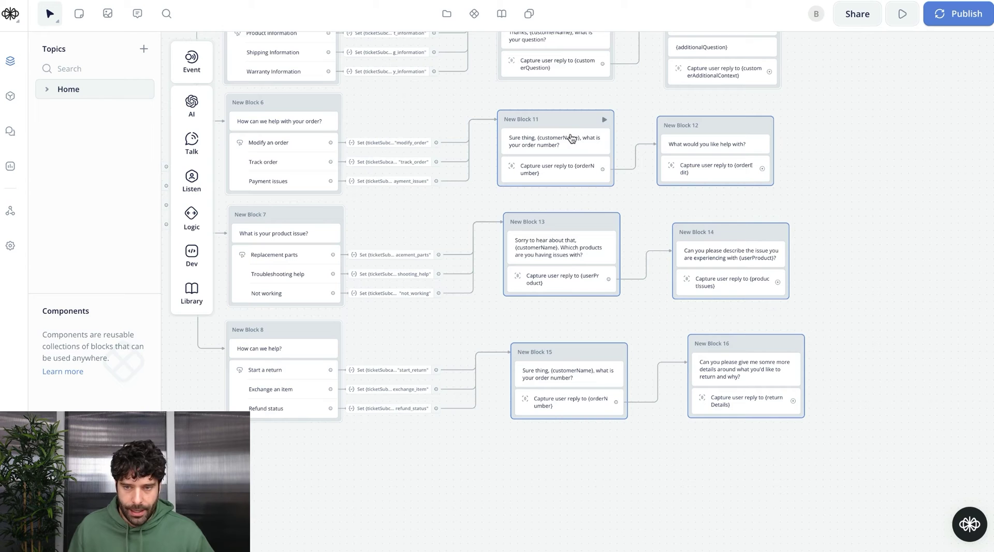
scroll(816, 175, "up", 3)
scroll(816, 197, "right", 6)
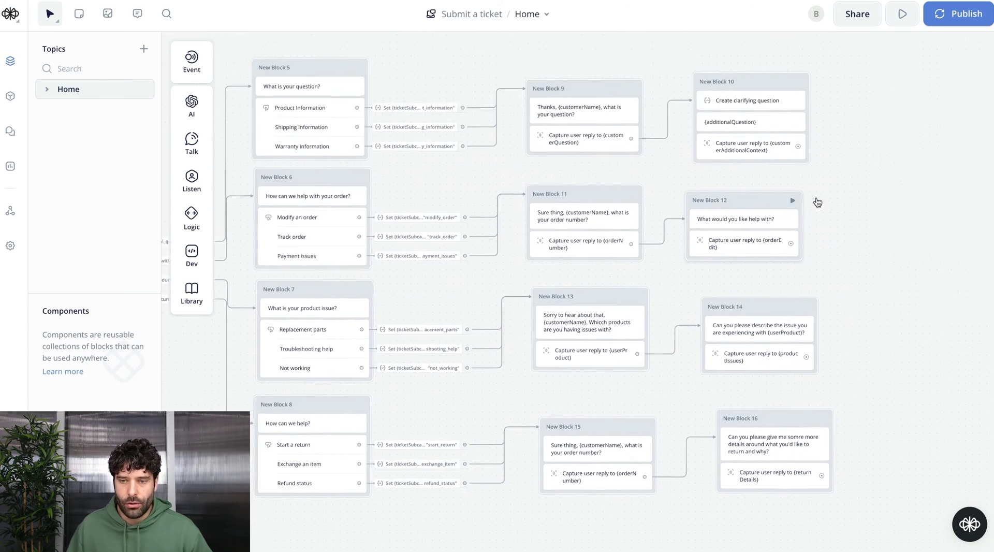
scroll(817, 201, "right", 3)
scroll(818, 202, "up", 2)
Add an API step, New Block 17, after New Block 10
left_click_drag(437, 205, 538, 149)
mouse_move(581, 263)
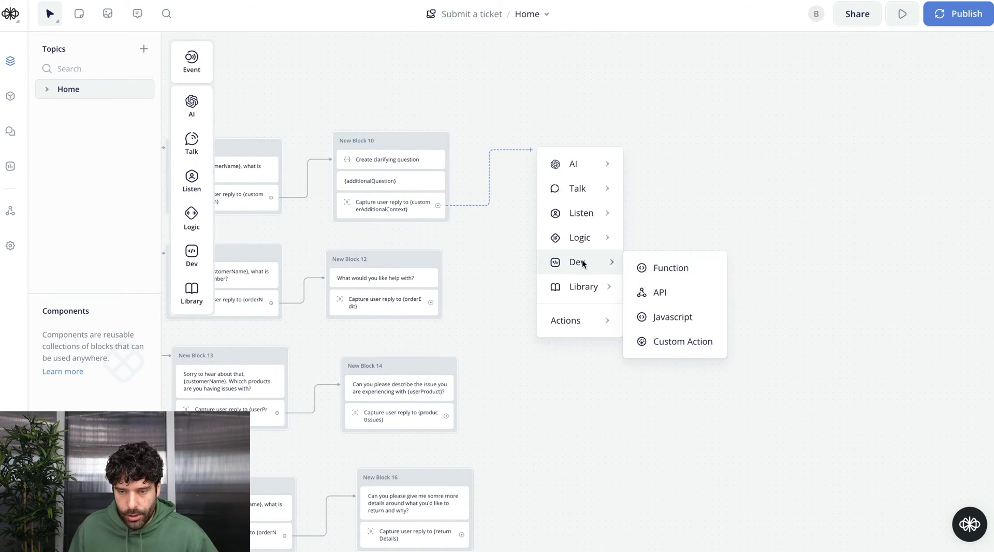
left_click(659, 290)
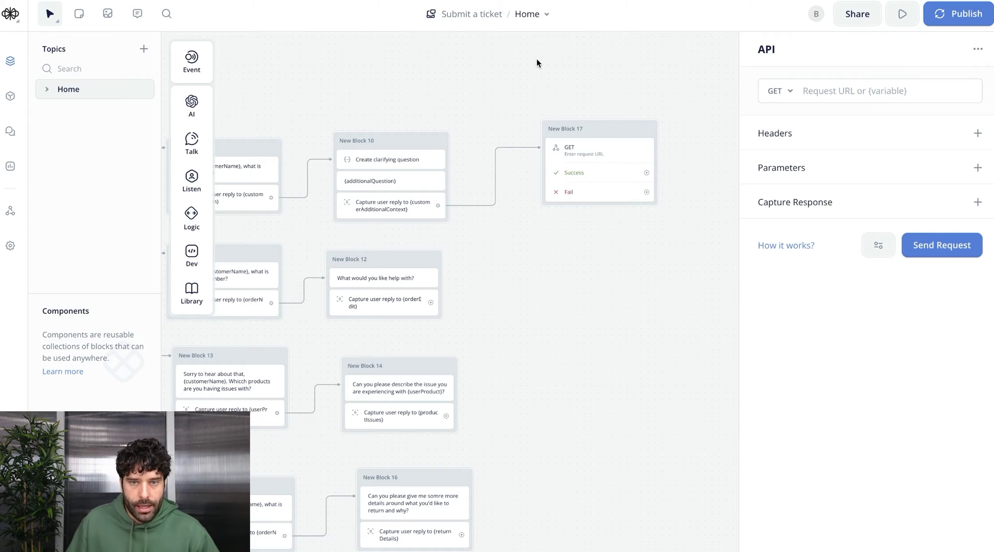
Bring up Zendesk's Create Ticket API reference and scroll through it
key("super+Tab")
left_click_drag(273, 64, 397, 64)
left_click(398, 64)
scroll(463, 253, "down", 9)
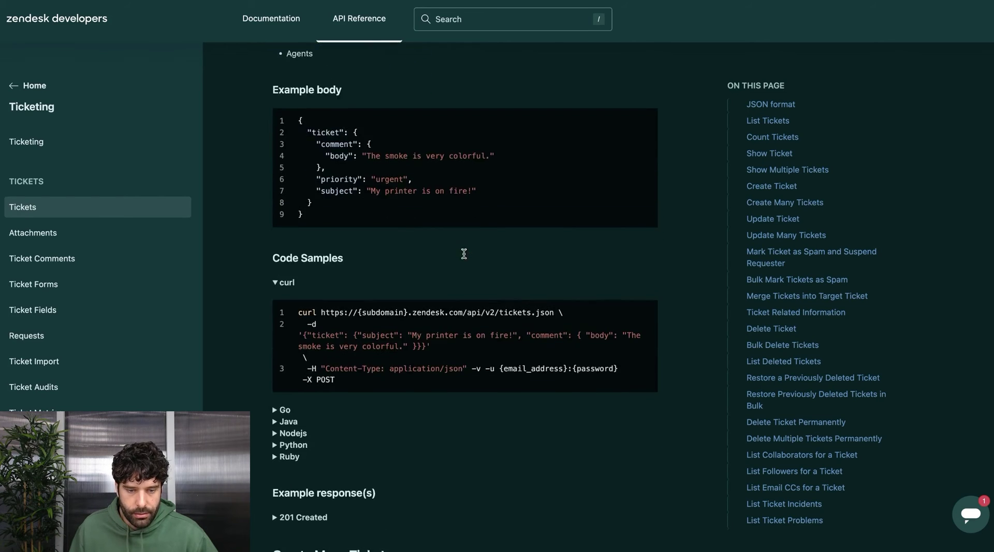
Expand the Nodejs code sample and inspect its POST method and tickets URL
left_click(274, 307)
scroll(495, 296, "down", 2)
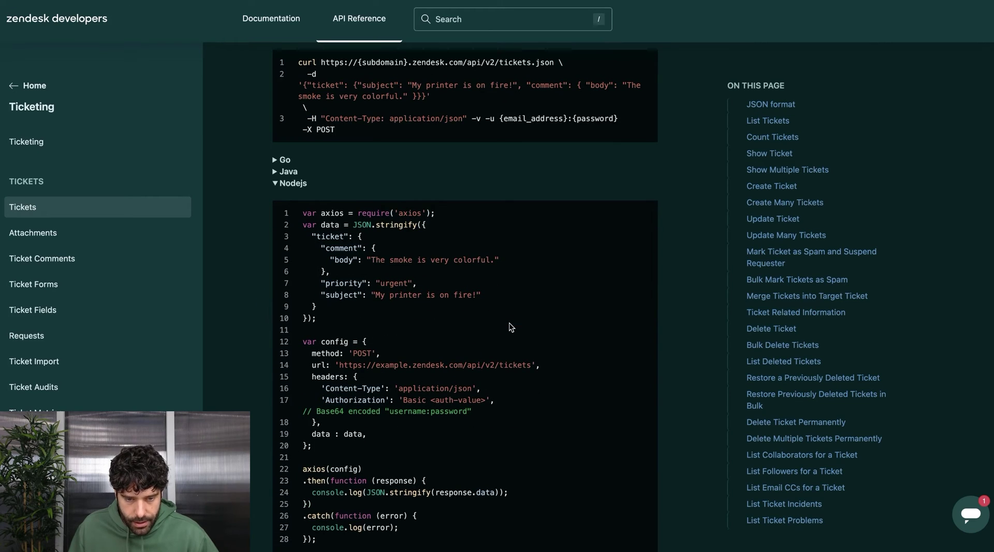
double_click(360, 353)
left_click(371, 354)
left_click_drag(337, 364, 491, 368)
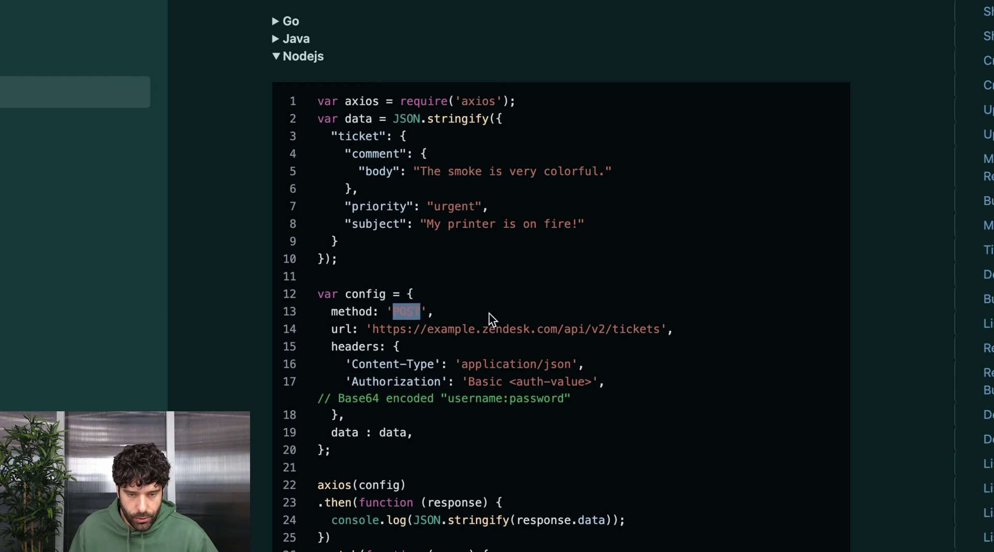
left_click_drag(600, 336, 666, 332)
left_click(636, 361)
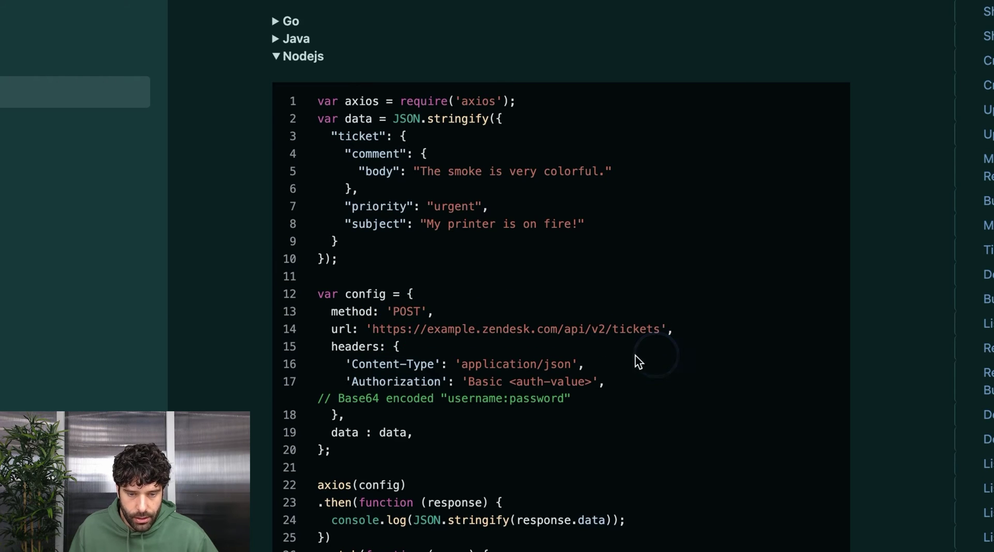
Review the Content-Type and Authorization headers, then set the API step to POST with the tickets URL
left_click_drag(351, 363, 434, 364)
key("ctrl+c")
left_click_drag(345, 381, 459, 379)
left_click(426, 339)
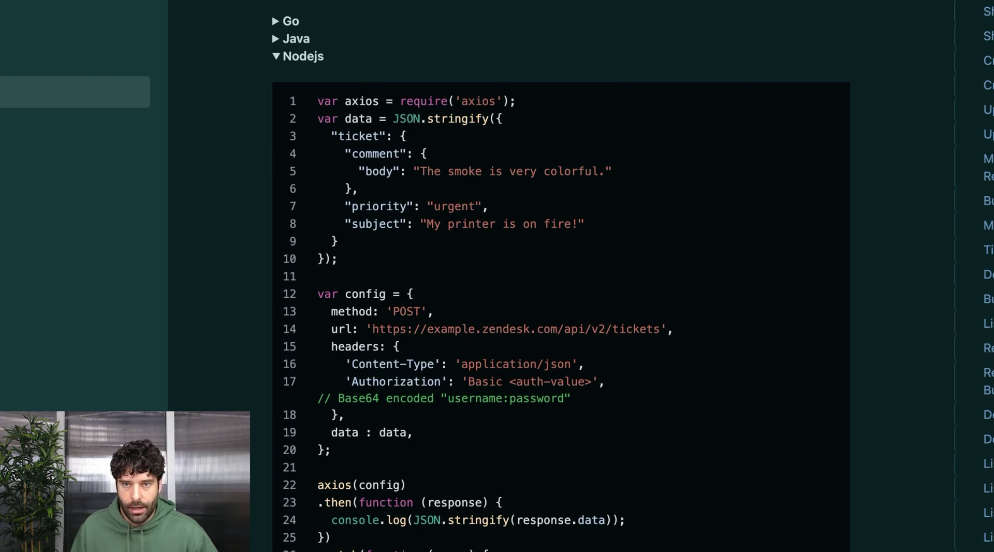
left_click(777, 94)
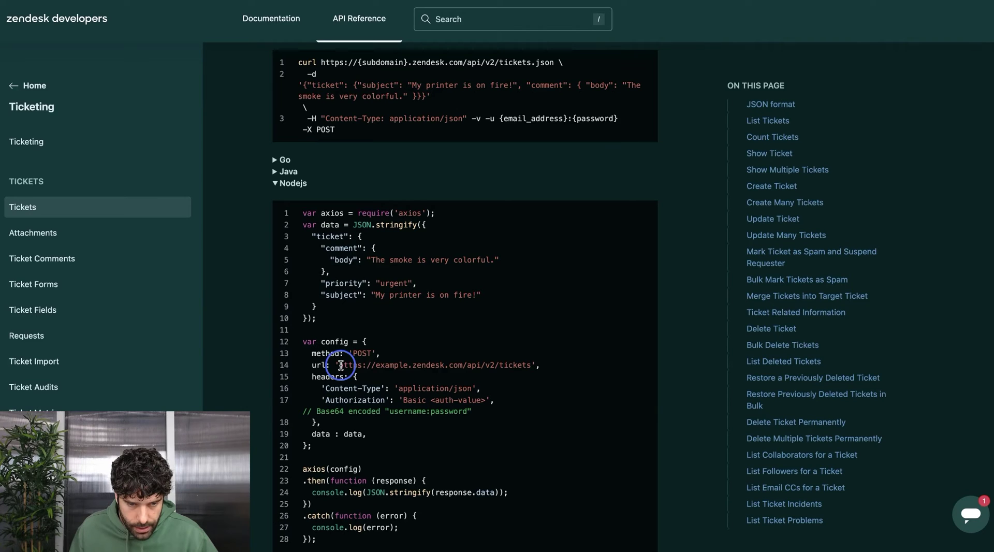
left_click_drag(341, 365, 532, 363)
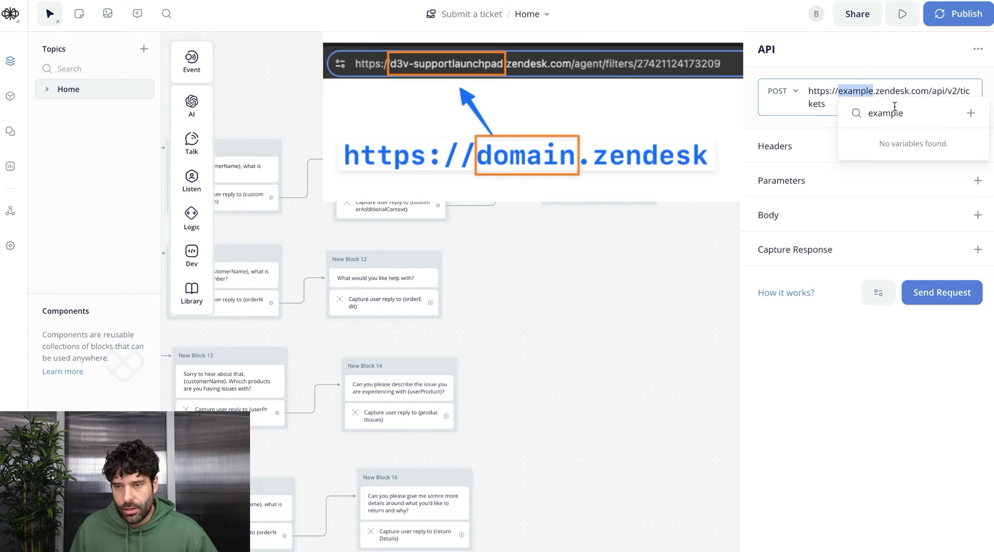
Point the API step at your own Zendesk subdomain and add a Content-Type: application/json header
type("d3v-supportlaunchpad")
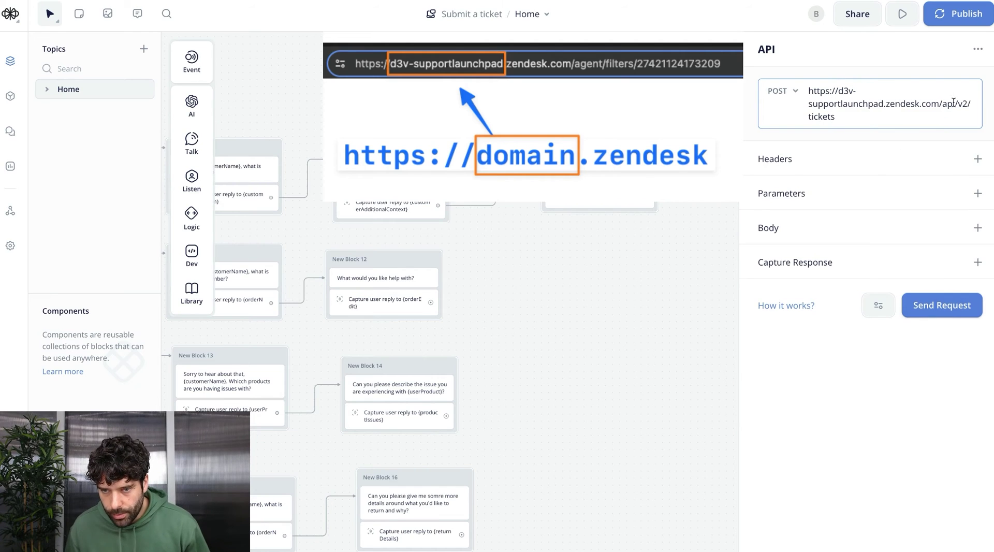
left_click(977, 159)
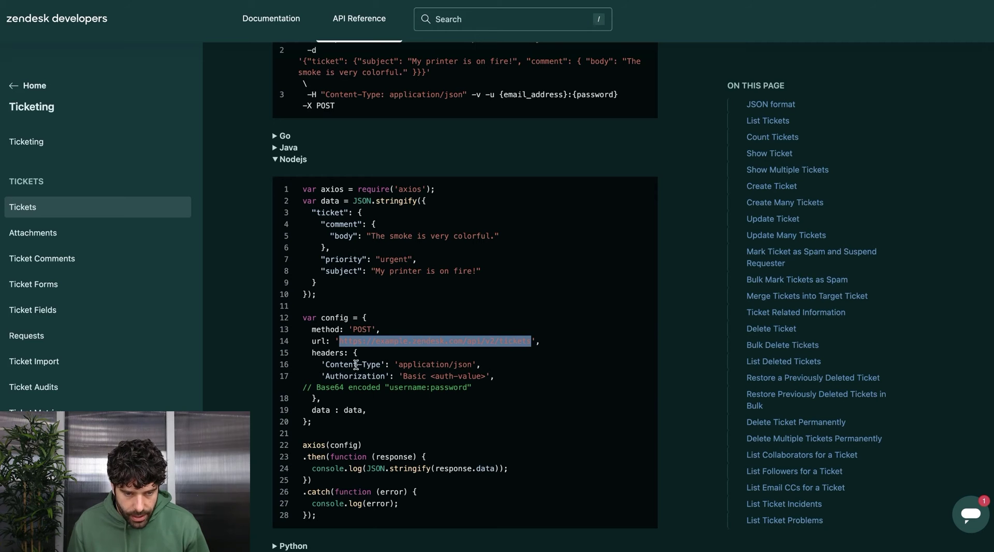
double_click(365, 364)
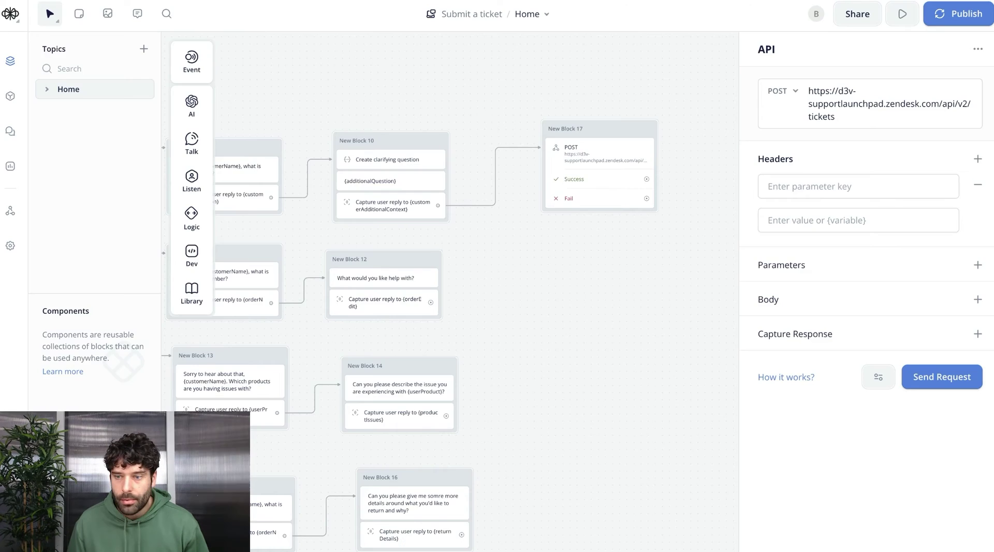
key("ctrl+v")
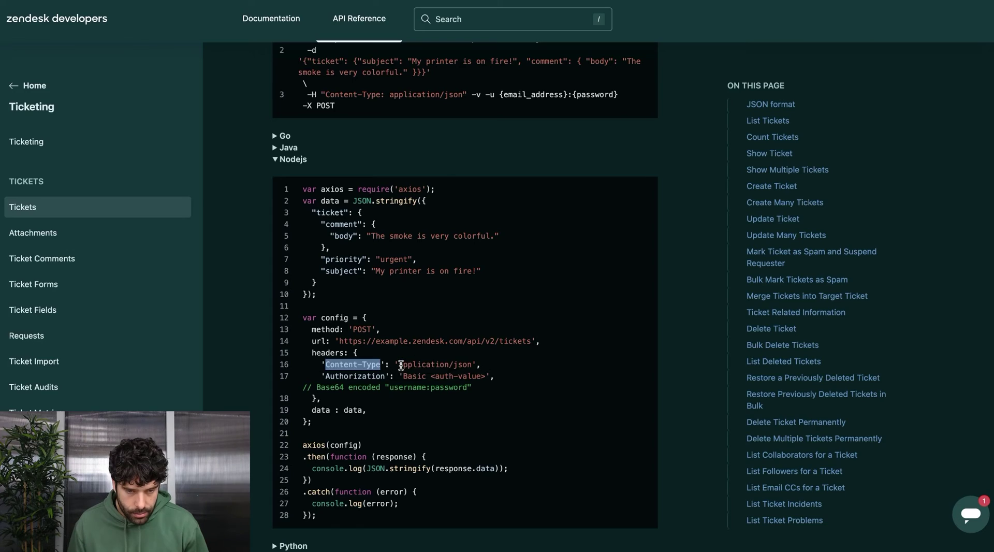
left_click_drag(399, 365, 472, 364)
type("application/json")
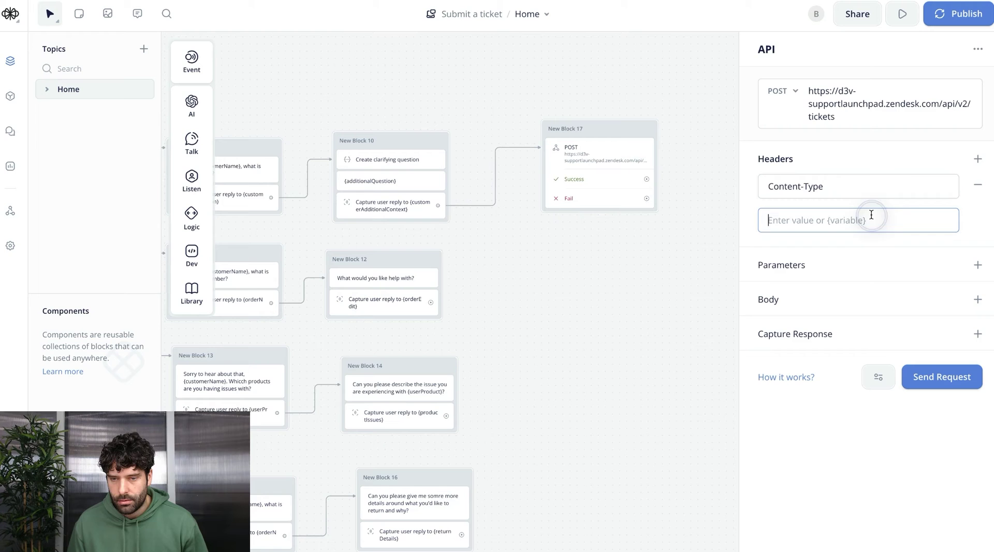
double_click(355, 375)
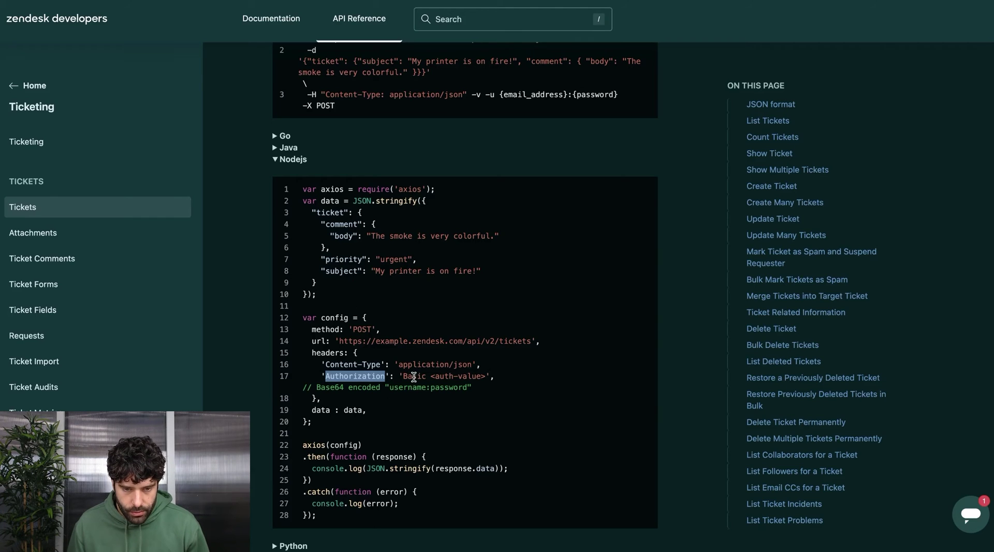
Find the API token credential format {email_address}/token:{api_token} in Zendesk's authentication docs
mouse_move(405, 375)
left_mouse_down()
mouse_move(476, 382)
mouse_move(403, 376)
left_mouse_up()
left_click(483, 378)
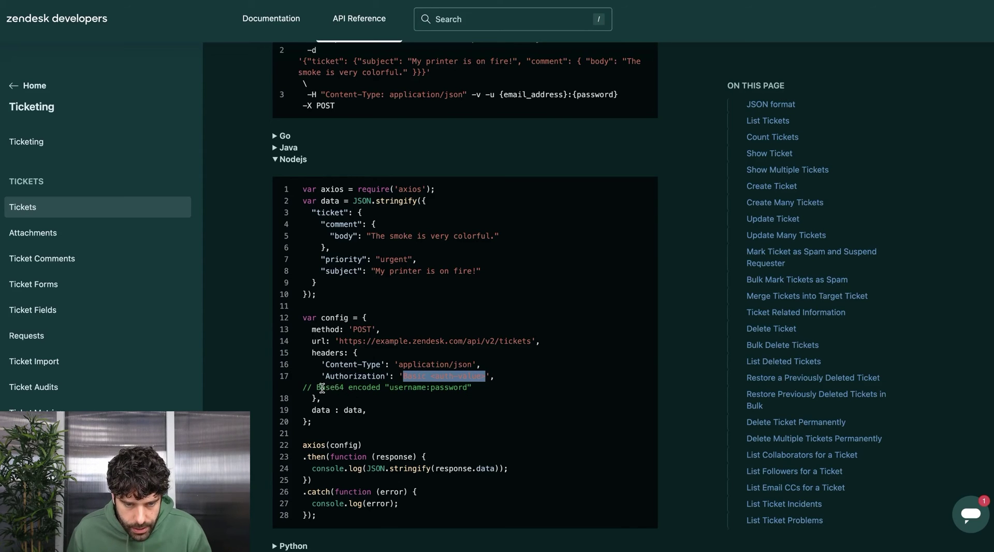
left_click_drag(323, 388, 394, 389)
left_click(395, 392)
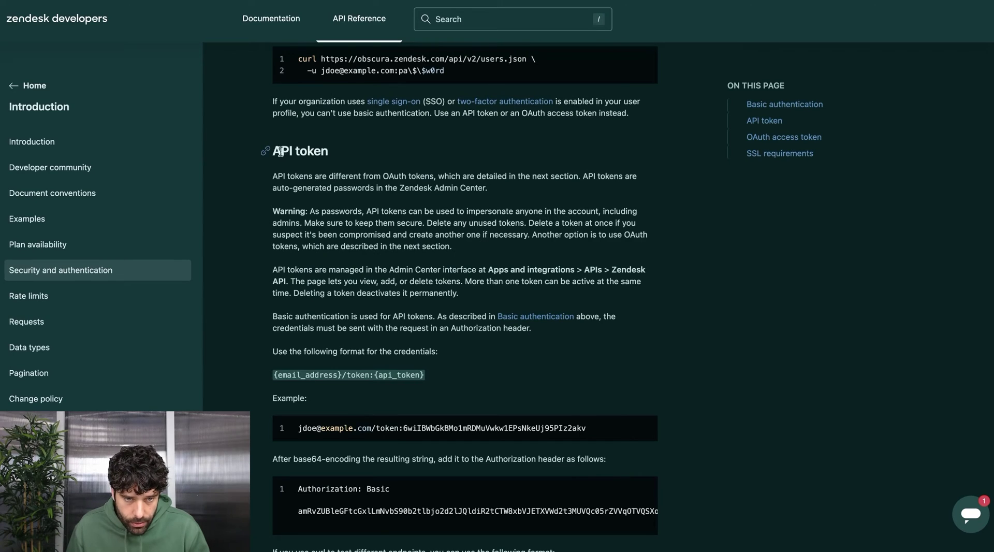
left_click_drag(279, 150, 334, 149)
left_click(355, 158)
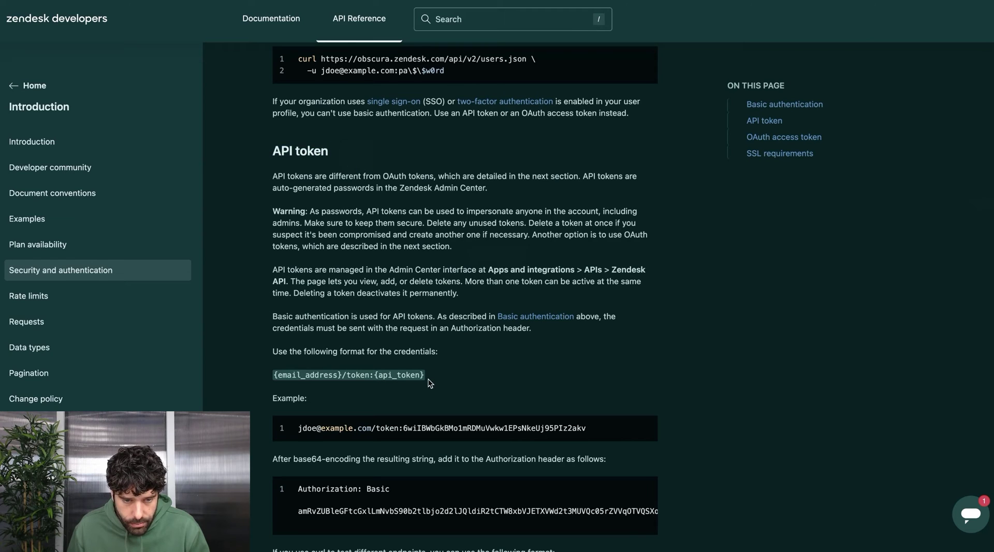
left_click_drag(429, 383, 269, 378)
key("super+c")
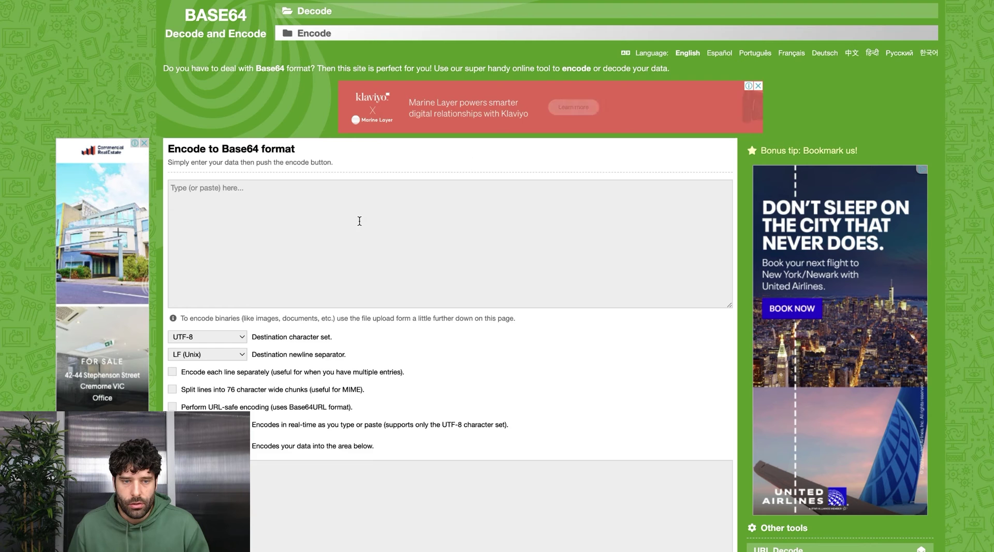
Paste the email/token:{api_token} credential format into the Base64 encoder, substituting the account e-mail
left_click(294, 217)
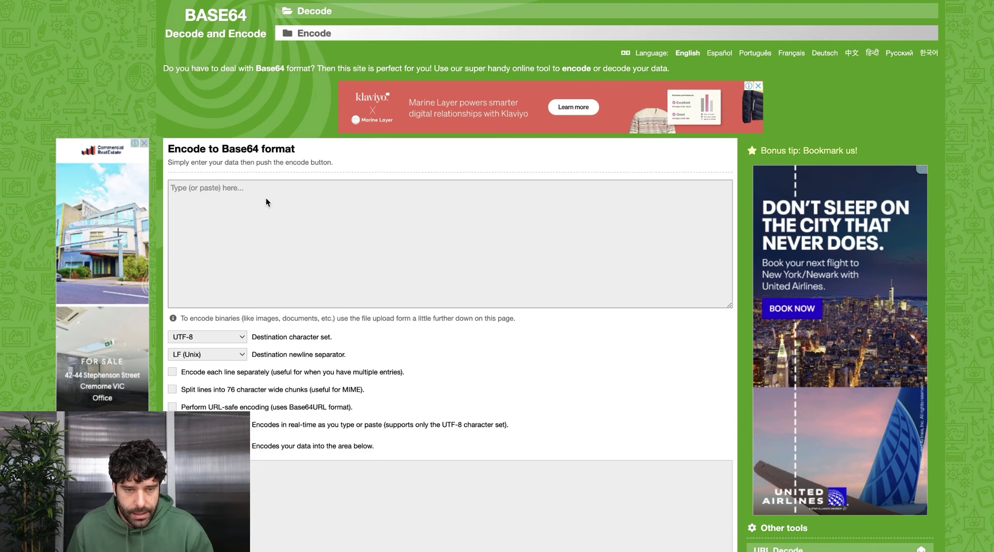
key("super+v")
left_click(224, 191)
left_click_drag(224, 190, 171, 189)
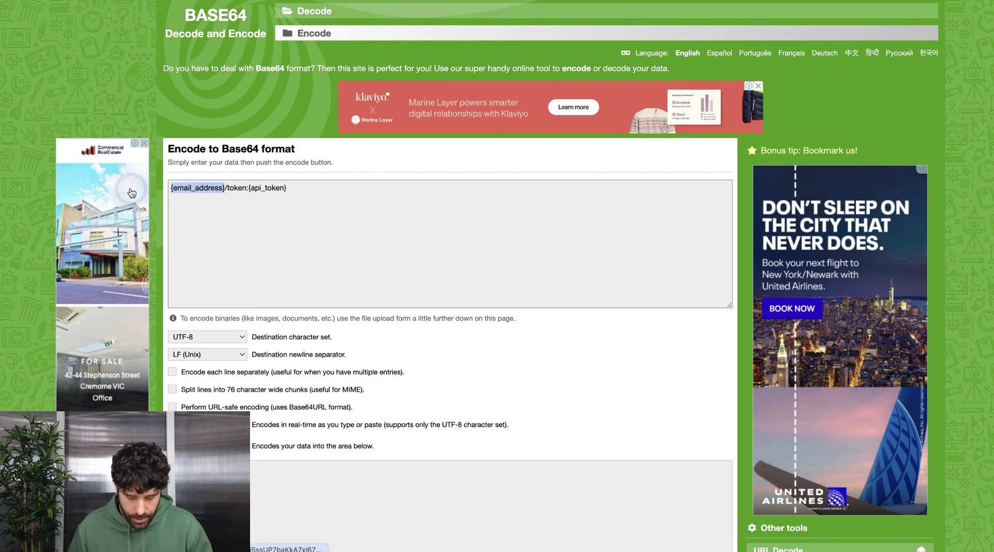
key("super+v")
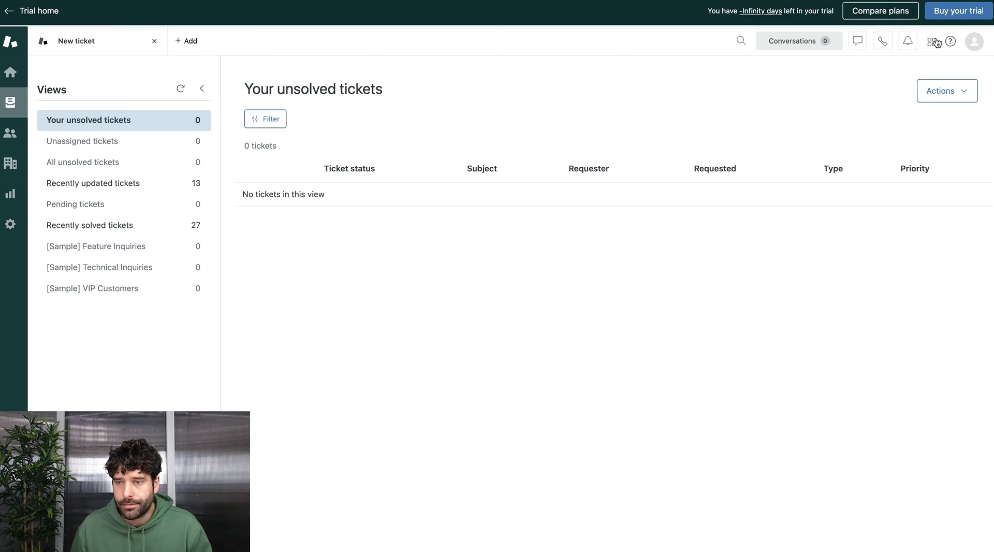
Open Zendesk Admin Center from the product tray and focus its settings search
left_click(934, 42)
left_click(860, 358)
left_click(55, 102)
Search 'api' and create a Zendesk API token named new_token, copying its value
type("api")
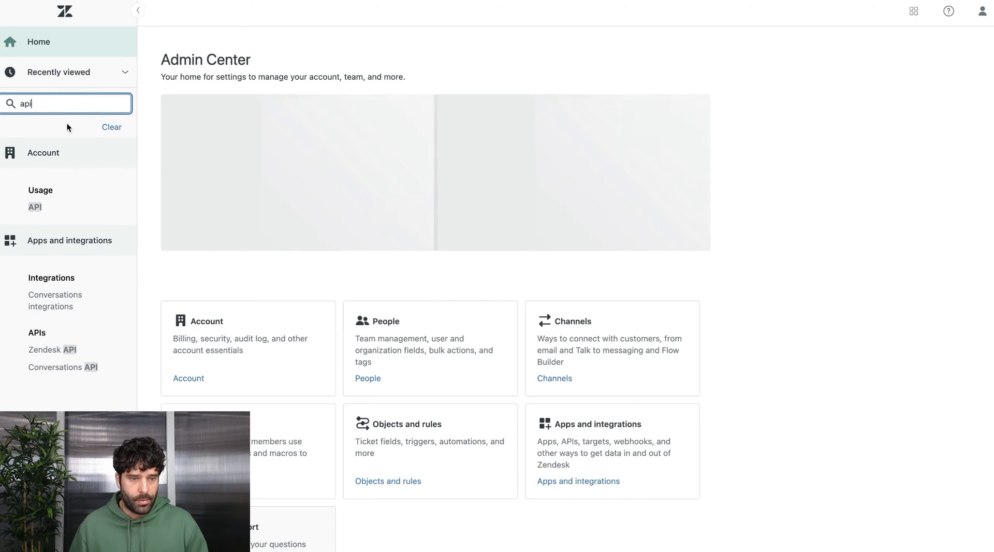
left_click(52, 350)
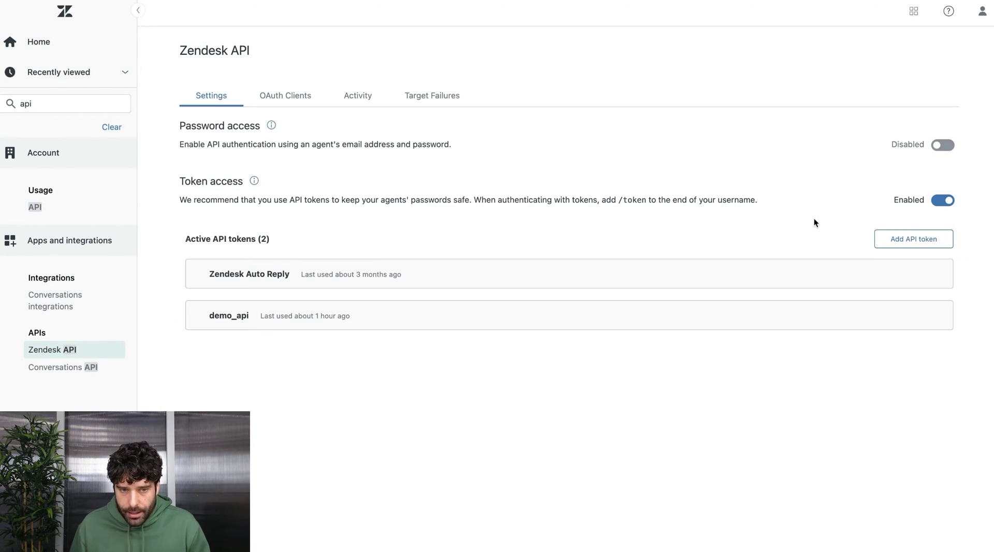
left_click(920, 243)
left_click(259, 343)
type("new_token")
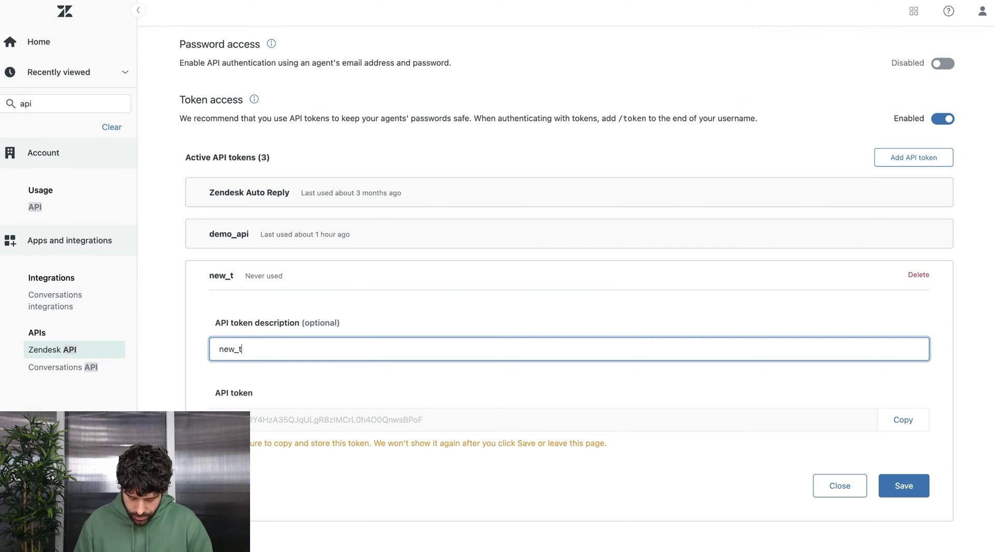
left_click(903, 419)
left_click(904, 485)
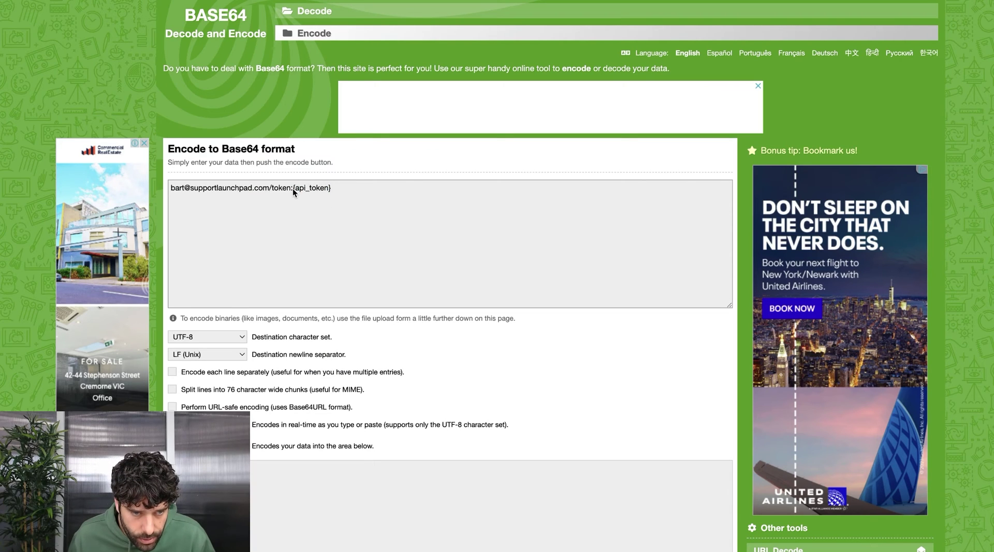
Base64-encode email/token:<token value> and paste it into Voiceflow's Authorization header
left_click_drag(293, 188, 395, 188)
key("super+v")
left_click(218, 446)
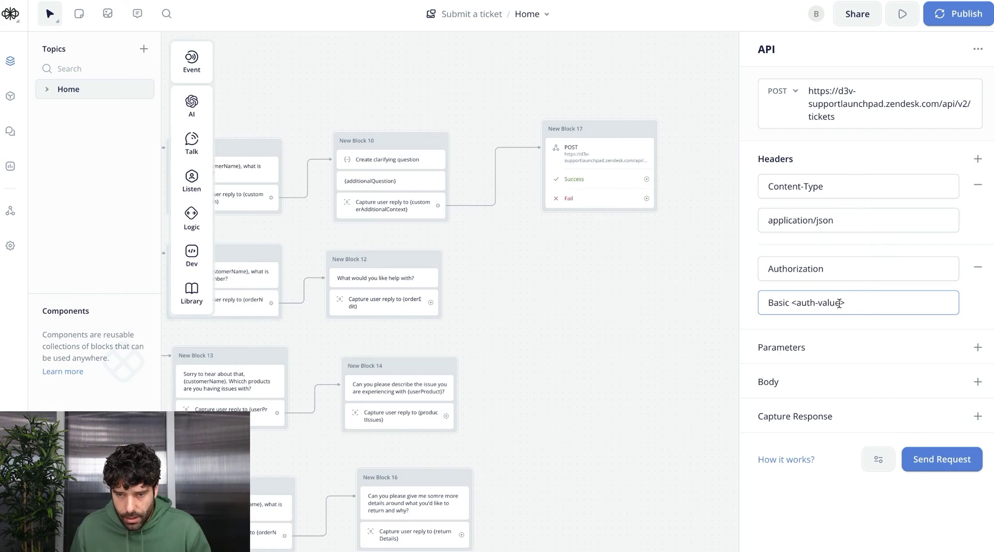
left_click_drag(801, 302, 863, 304)
key("super+v")
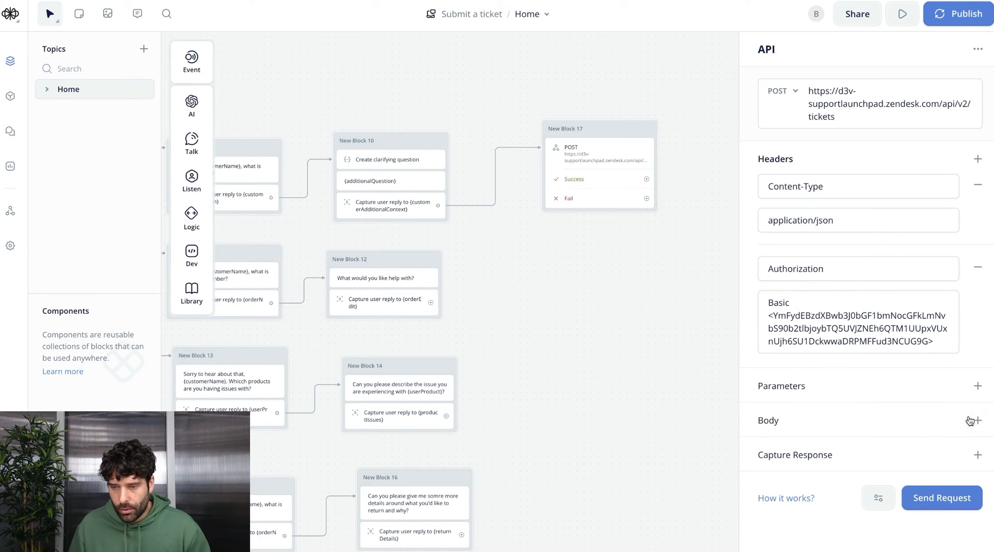
Add a request body to the POST step and set it to Raw
left_click(977, 420)
scroll(895, 410, "down", 2)
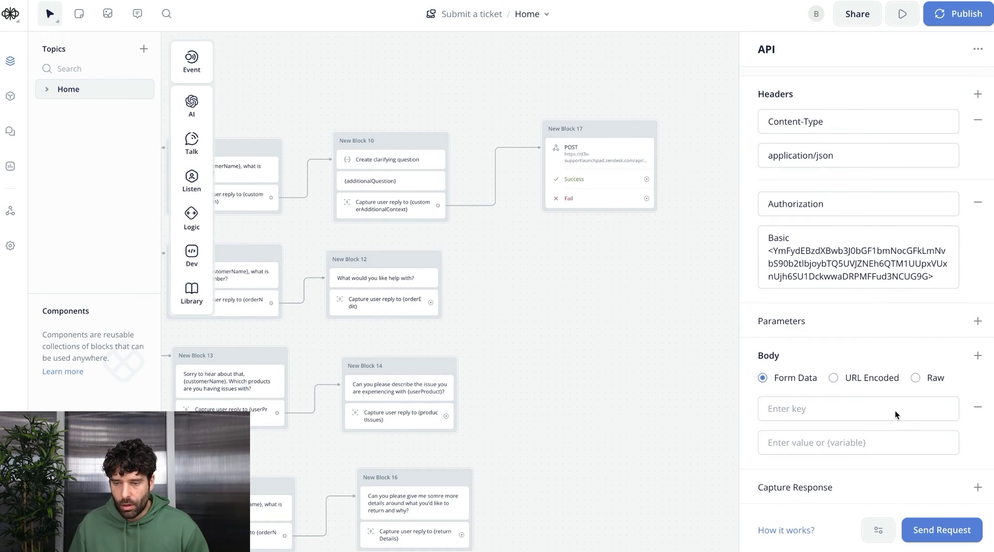
left_click(915, 378)
scroll(890, 418, "down", 2)
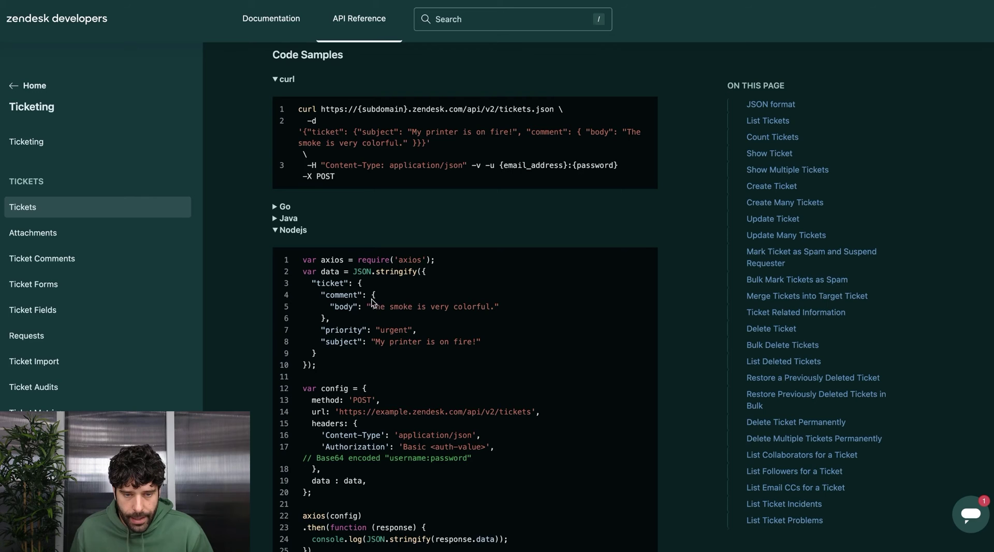
scroll(351, 306, "down", 2)
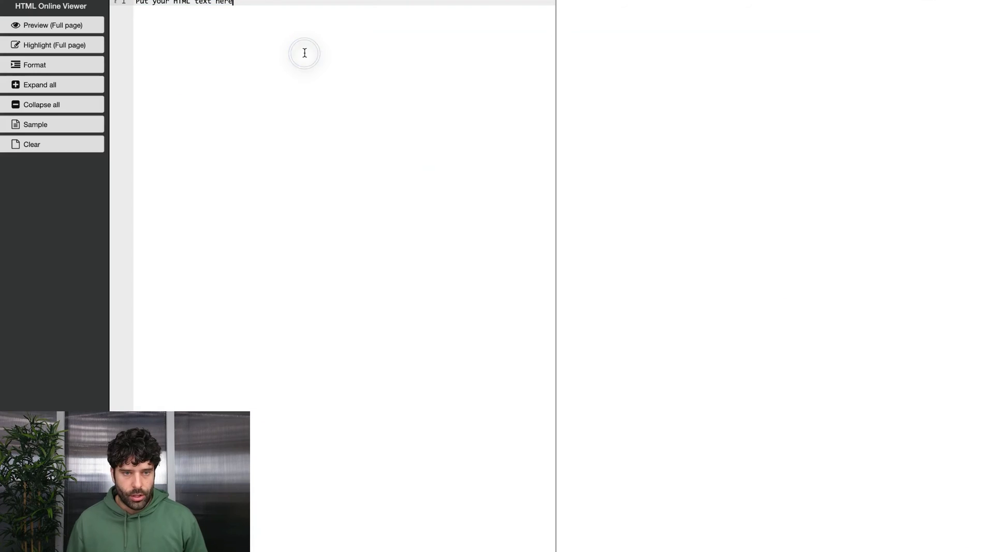
Paste the ticket JSON into HTML Online Viewer and review its html_body 'Action required' note
left_click_drag(138, 5, 174, 30)
key("super+v")
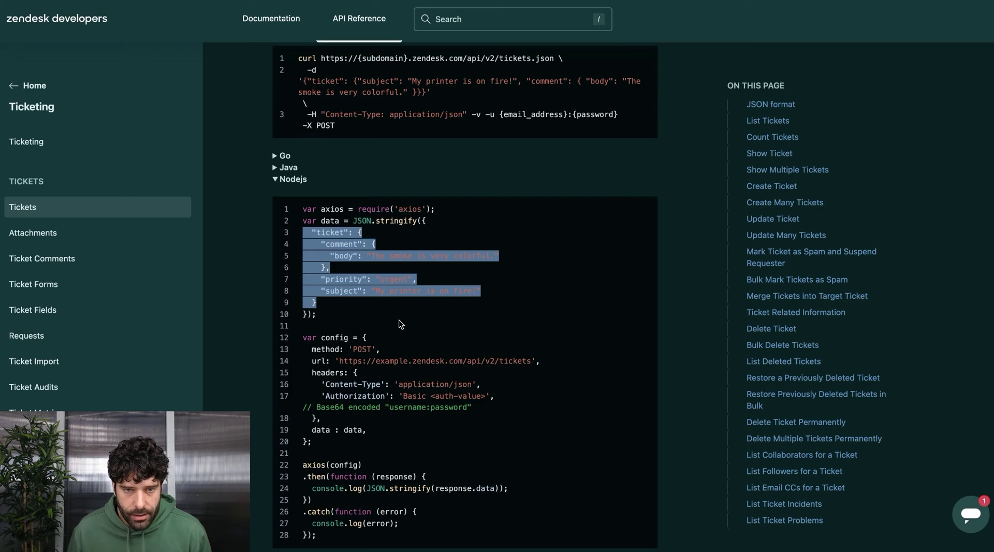
scroll(399, 319, "up", 15)
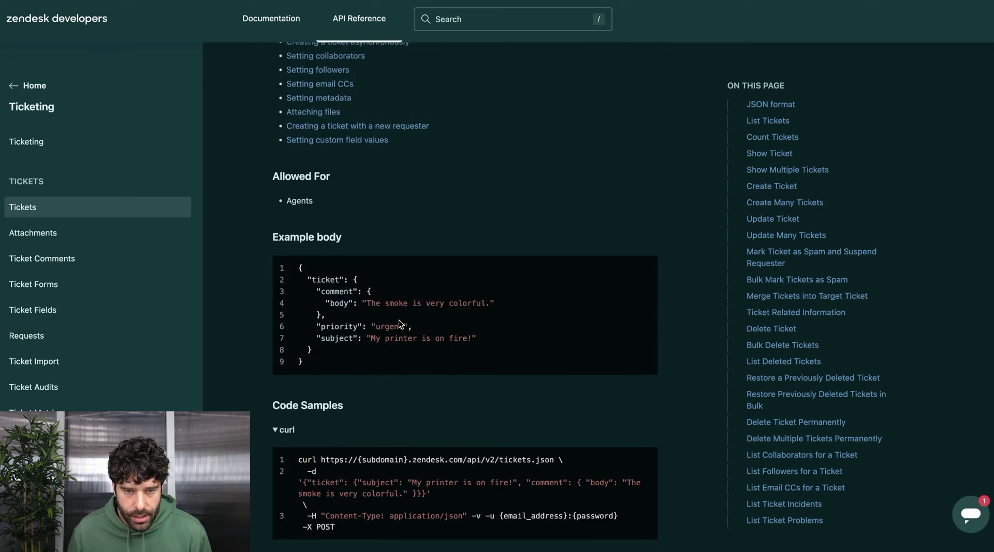
double_click(570, 317)
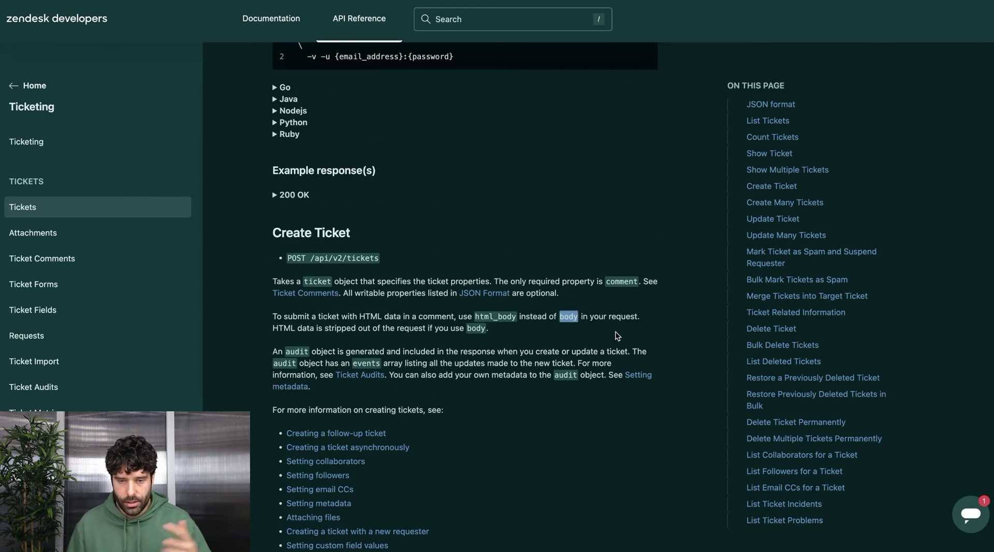
left_click_drag(511, 318, 477, 317)
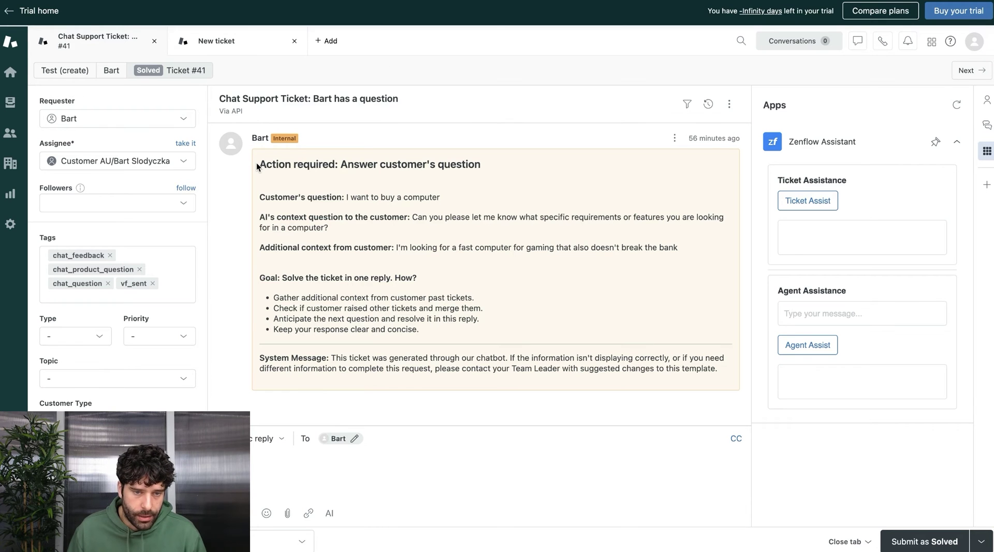
left_click_drag(257, 165, 718, 376)
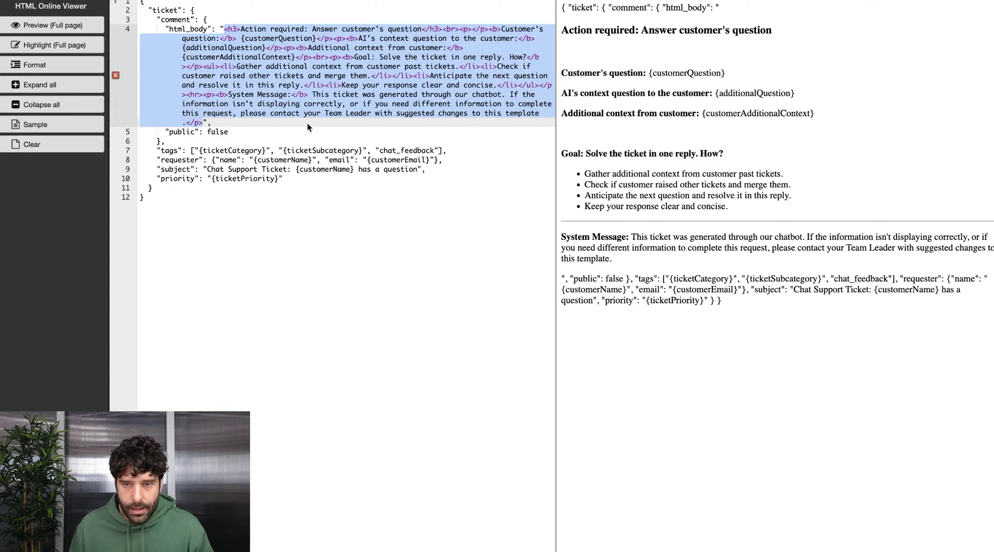
left_click_drag(203, 122, 272, 186)
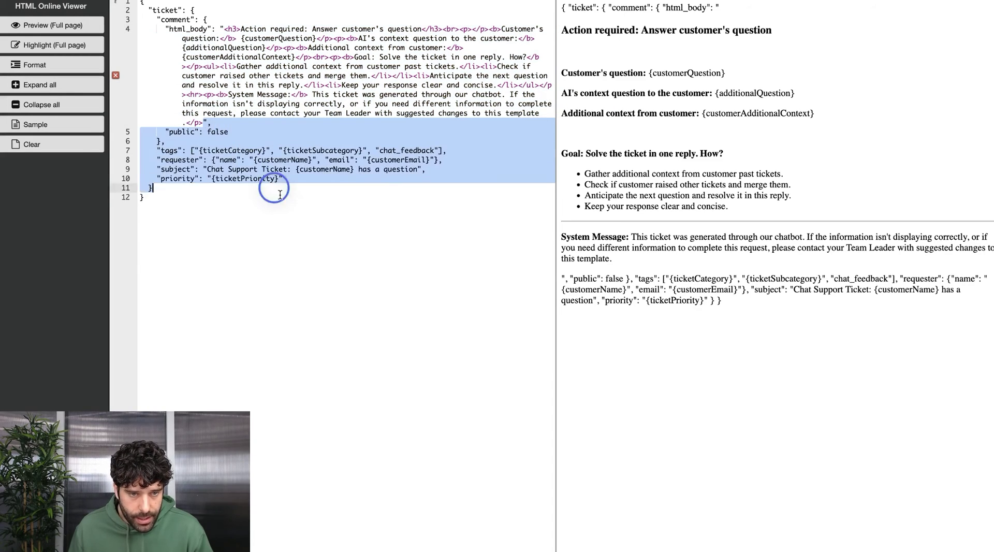
key("super+v")
left_click_drag(220, 27, 135, 2)
key("BackSpace")
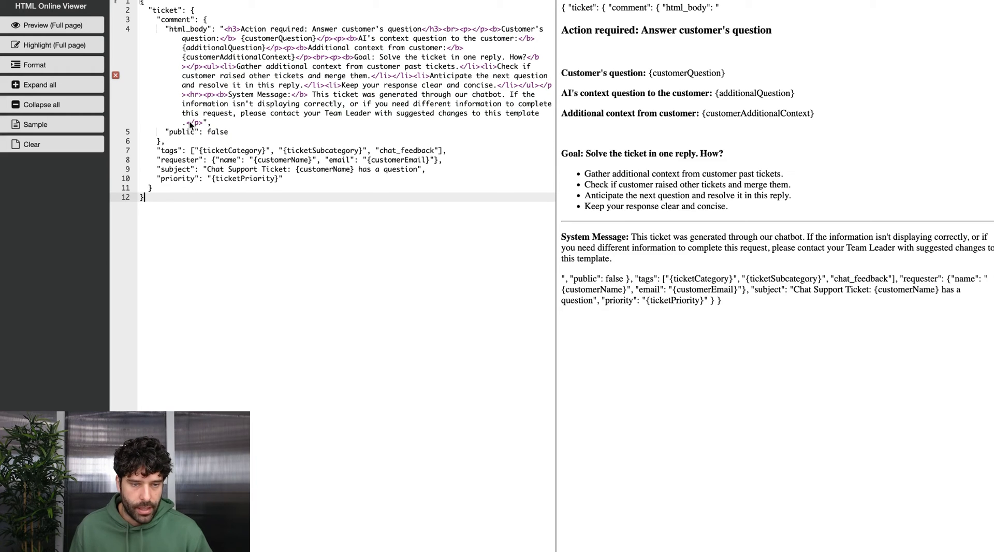
left_click_drag(203, 123, 223, 28)
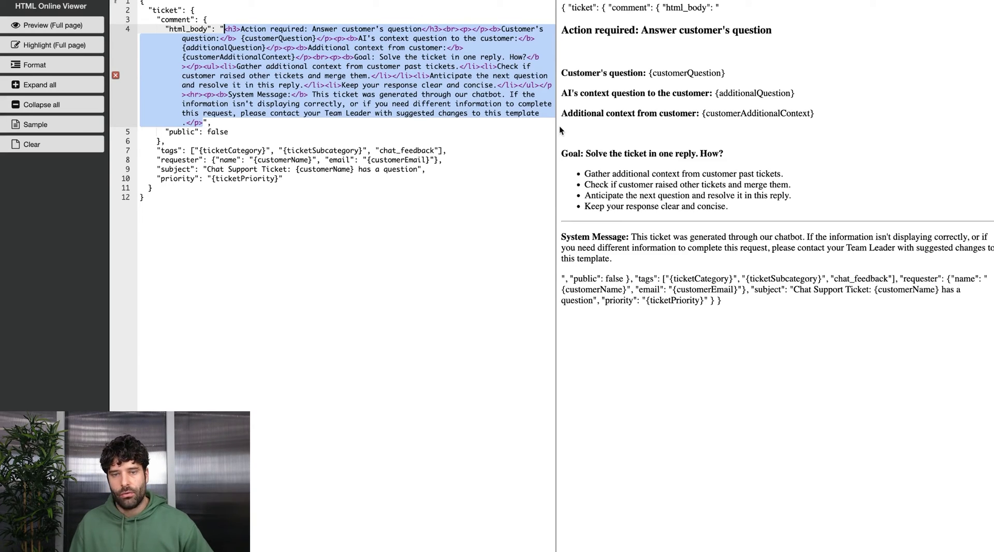
left_click(435, 95)
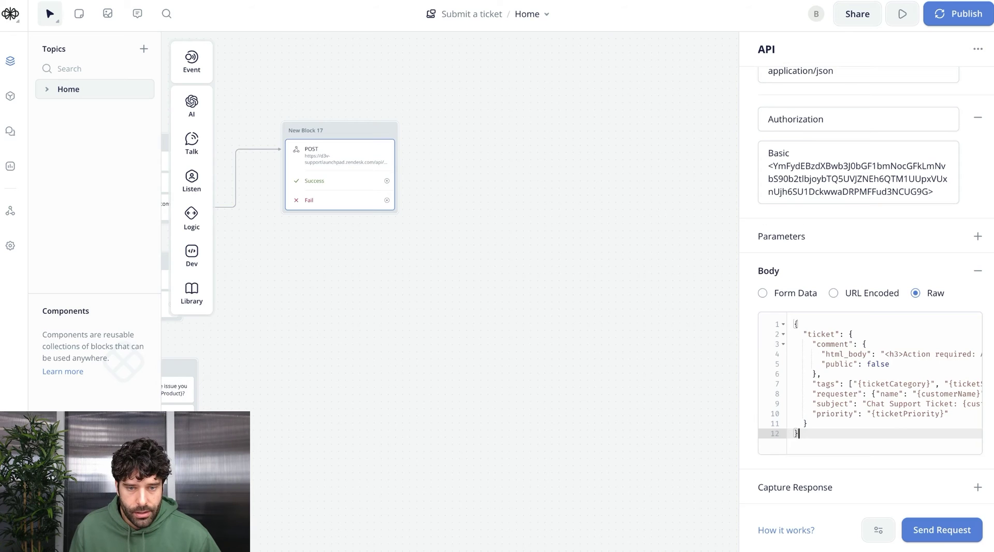
Check the preview's {customerQuestion}, {additionalQuestion} and {customerAdditionalContext} placeholders against Voiceflow's variables
scroll(432, 231, "left", 5)
scroll(432, 231, "up", 5)
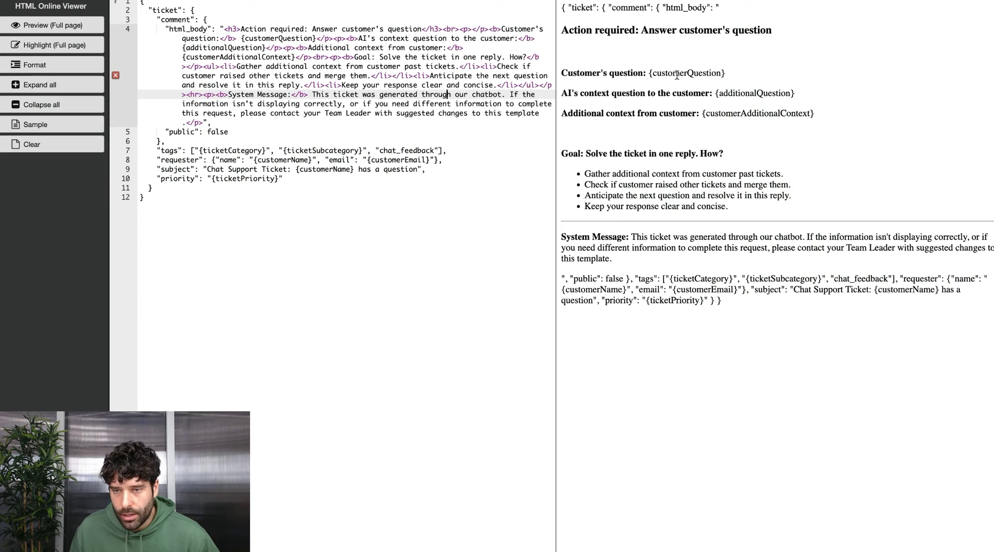
left_click_drag(679, 73, 781, 93)
left_click_drag(726, 114, 790, 115)
left_click(274, 136)
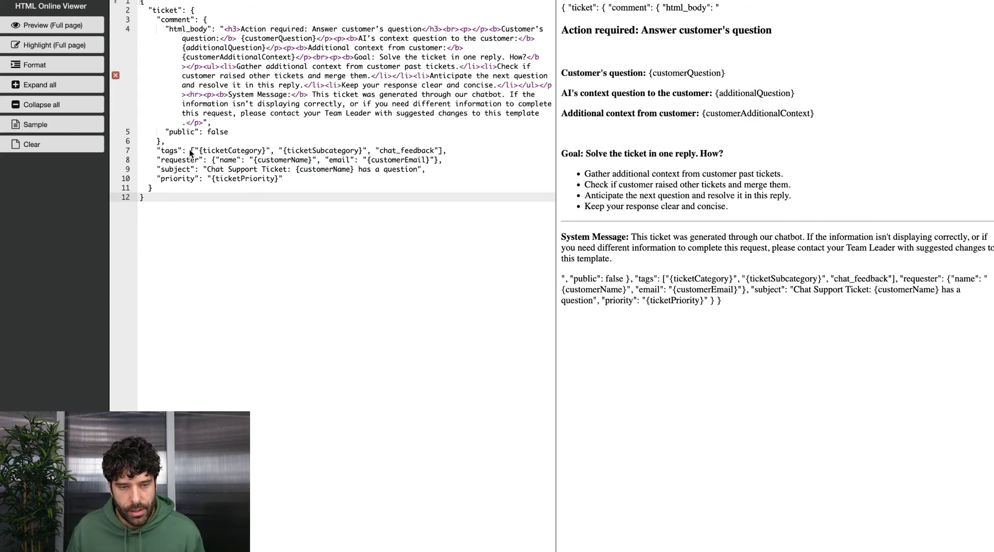
left_click(176, 151)
double_click(207, 150)
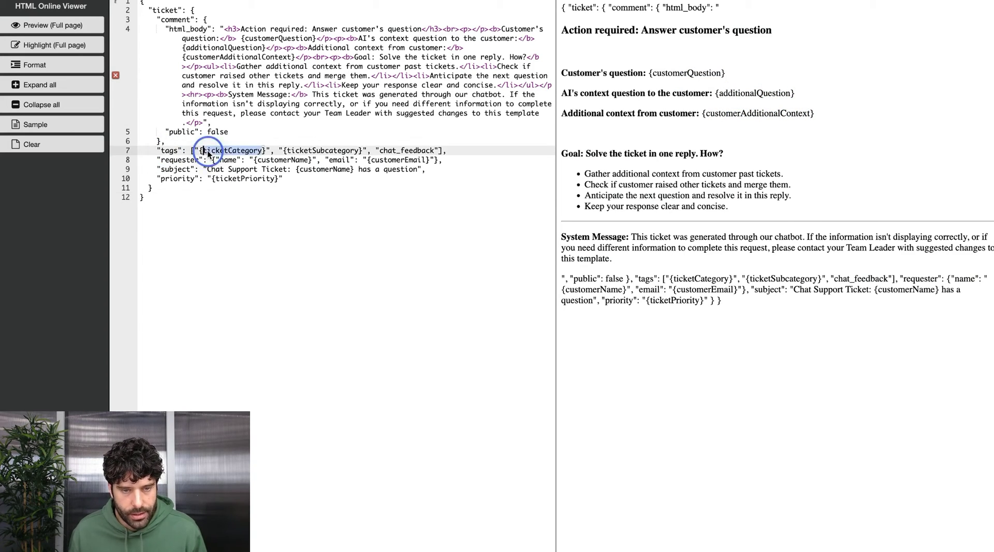
left_click(304, 150)
double_click(304, 151)
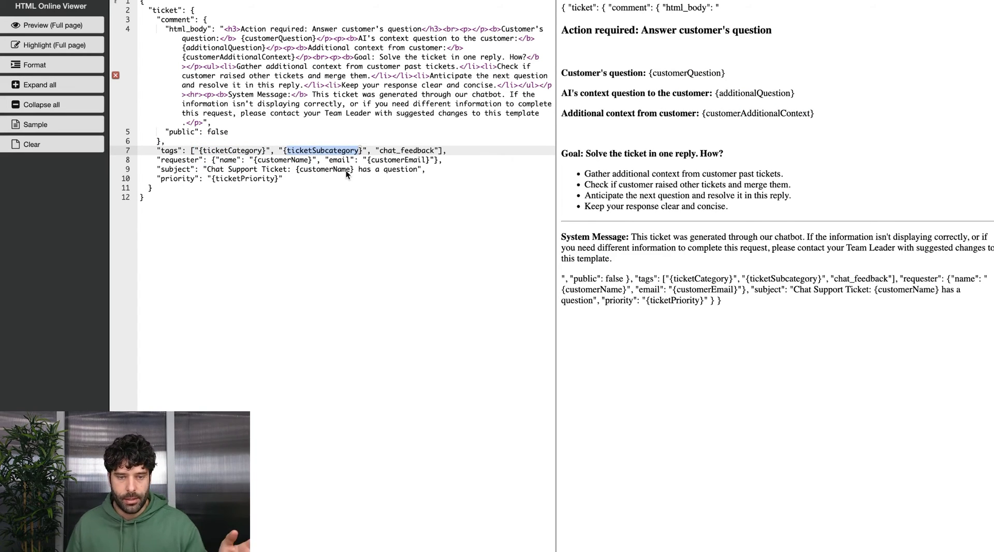
double_click(389, 150)
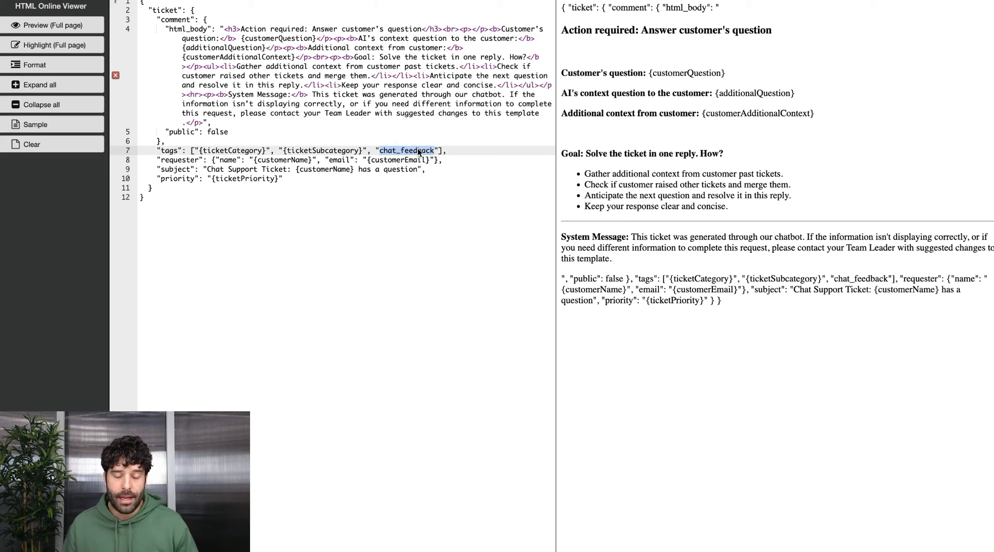
left_click(226, 187)
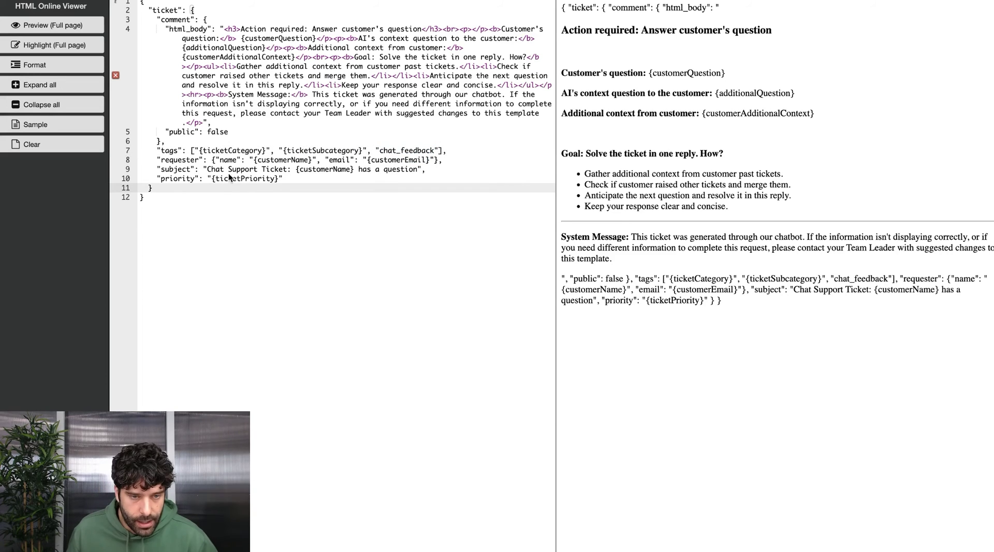
double_click(267, 161)
left_click(392, 207)
left_click_drag(207, 170, 289, 171)
double_click(324, 170)
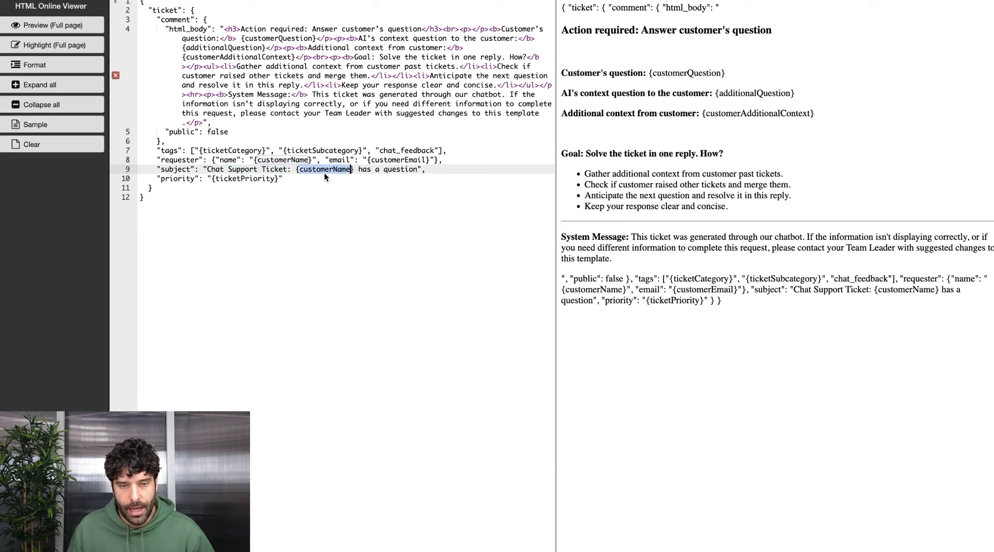
left_click(240, 179)
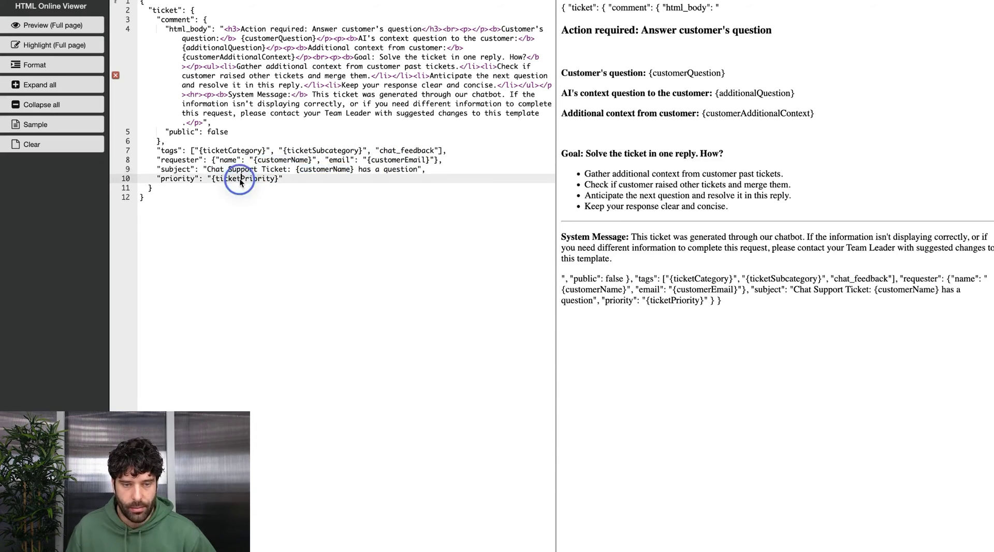
left_click_drag(566, 237, 611, 259)
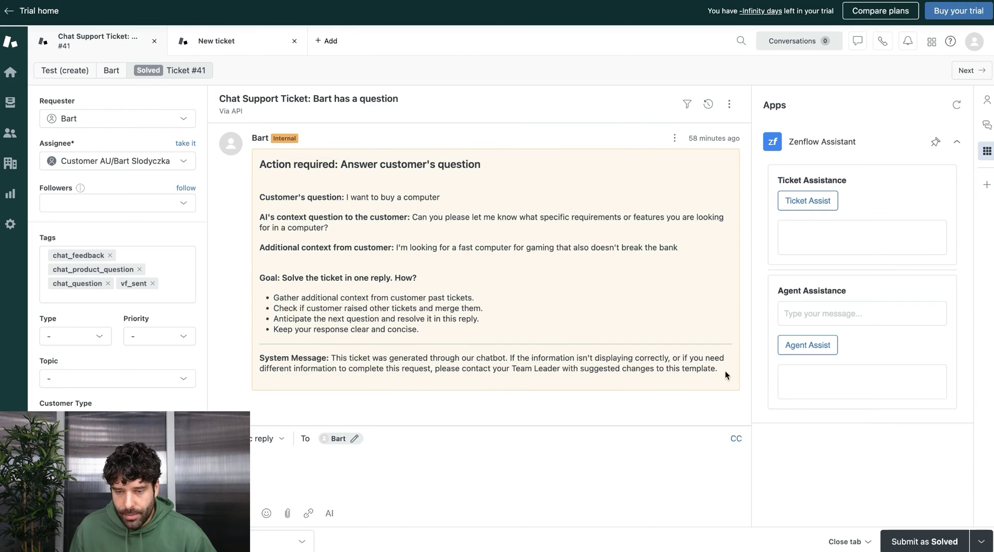
left_click_drag(724, 373, 258, 361)
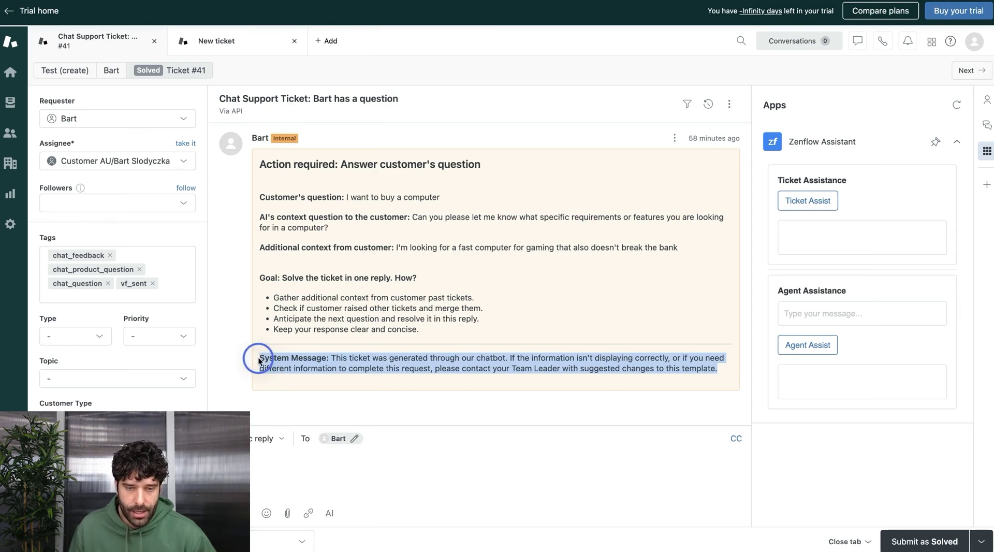
left_click(345, 367)
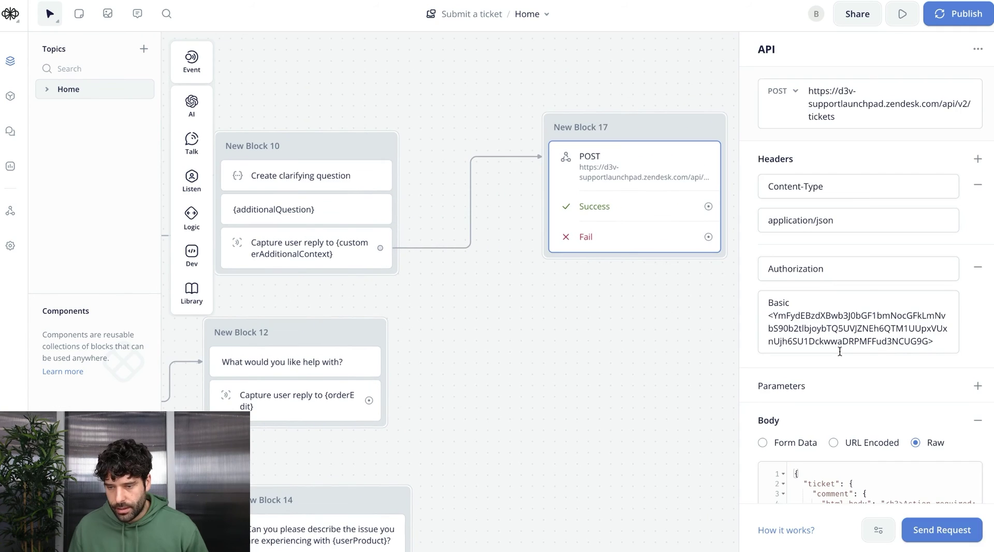
Send a test POST request to Zendesk and confirm the 201 OK response
left_click(934, 529)
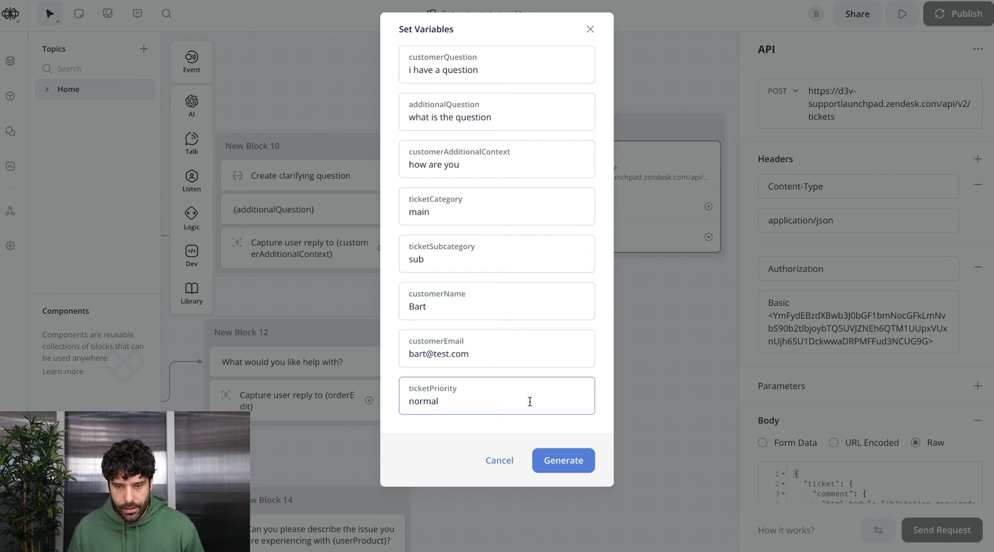
left_click(563, 460)
left_click_drag(433, 98, 466, 218)
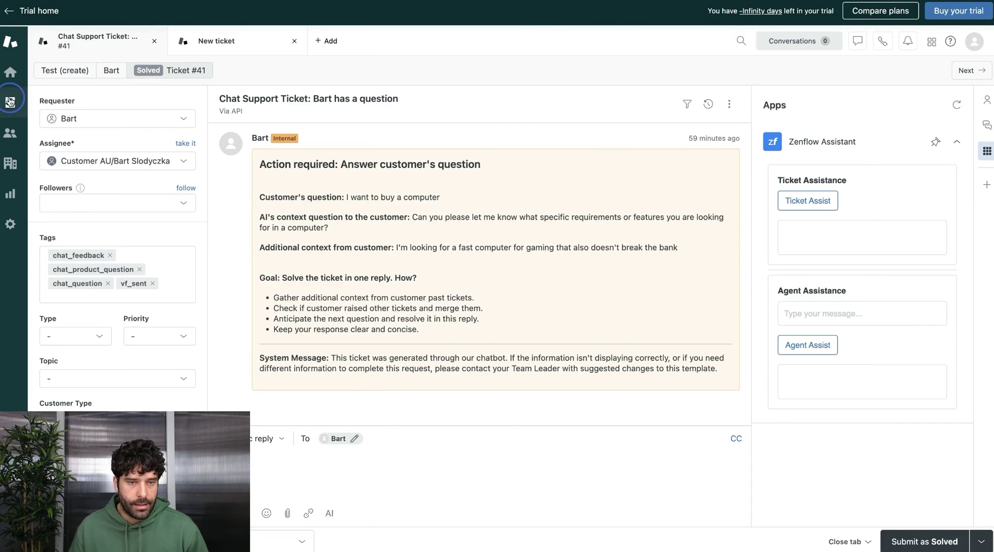
Open the new ticket in Zendesk and verify its test question and 'how are you' context
left_click(10, 101)
left_click(401, 212)
left_click_drag(351, 197, 486, 216)
left_click(390, 233)
left_click_drag(394, 236, 441, 236)
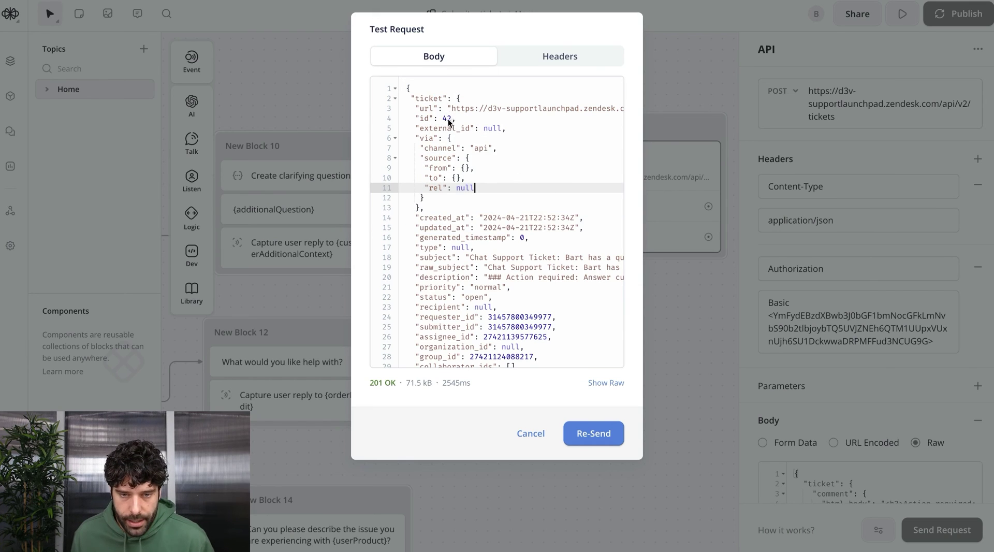
left_click(449, 122)
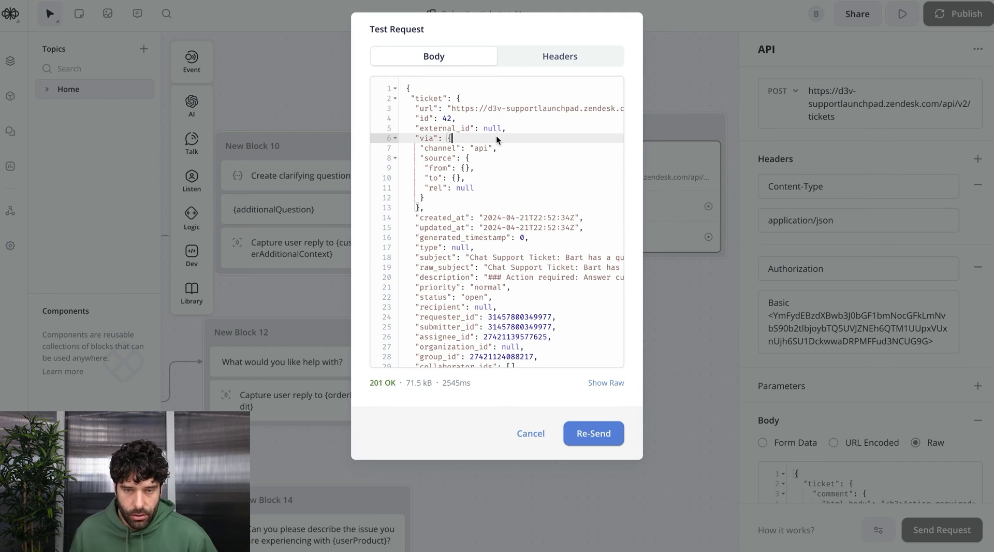
Capture response.ticket.id from the POST response into a new ticketID variable
left_click(821, 429)
scroll(821, 429, "down", 4)
left_click(813, 434)
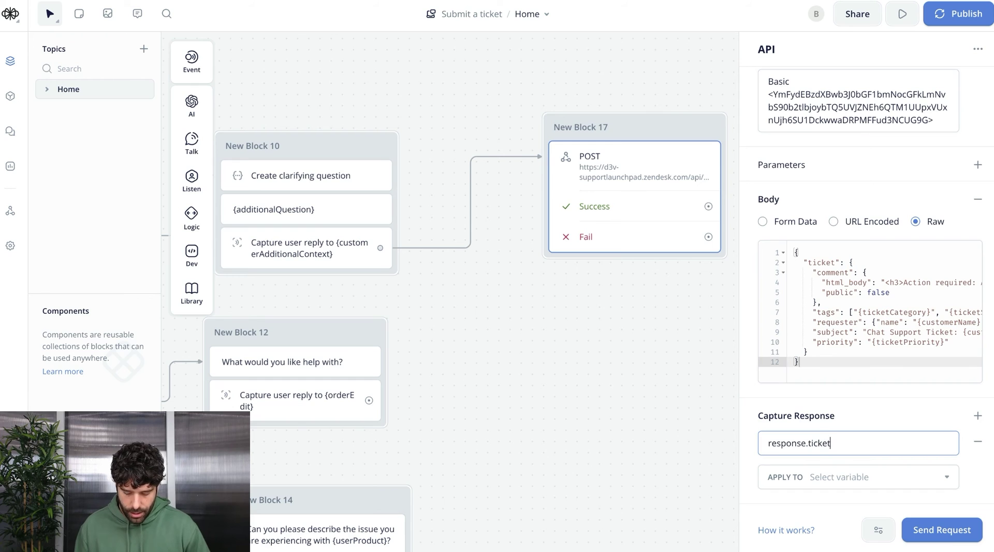
left_click(884, 474)
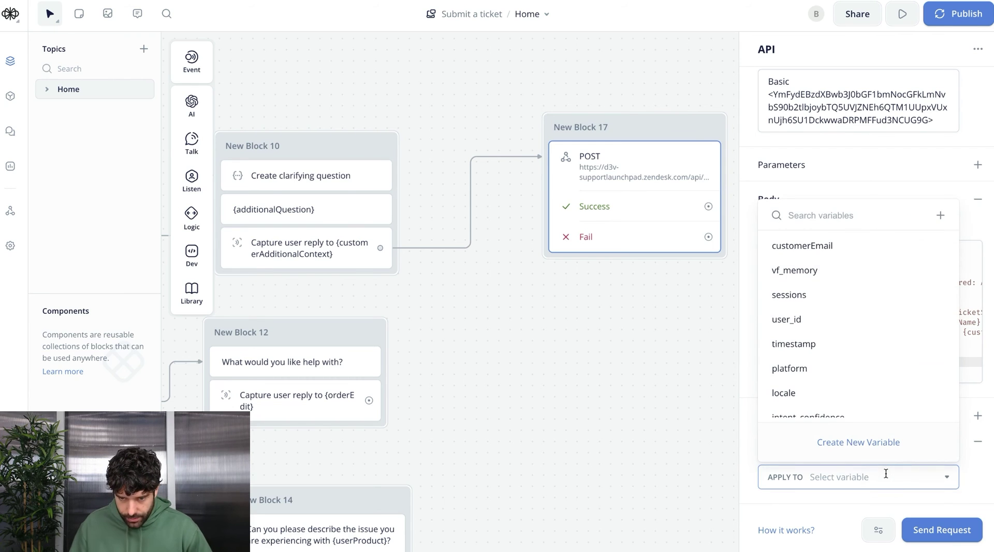
type("ticketID")
left_click(824, 445)
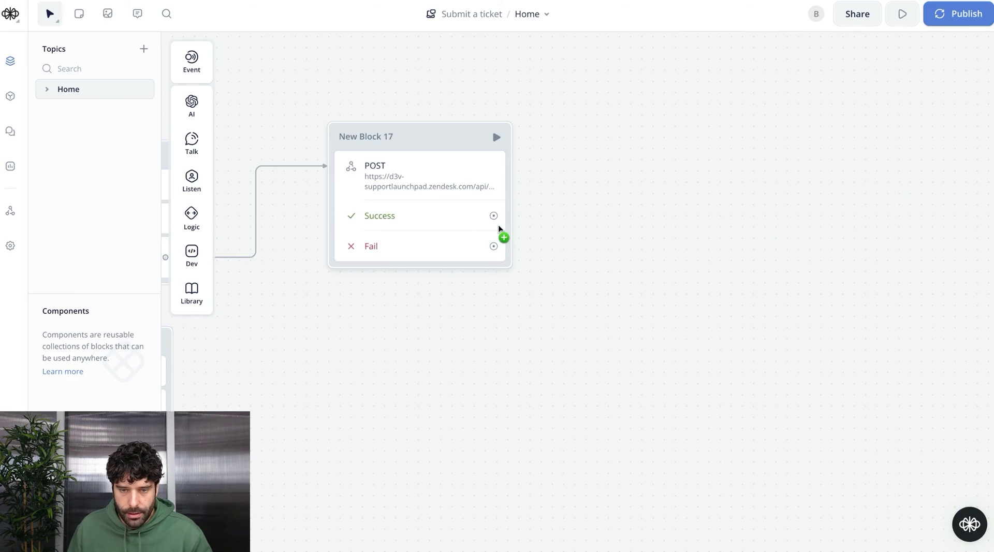
Link the Success path to a text reply: 'Perfect, {customerName}, I have just submitted a ticket… Your Ticket # is {ticketID}.'
left_click_drag(495, 219, 635, 150)
mouse_move(700, 188)
left_click(764, 189)
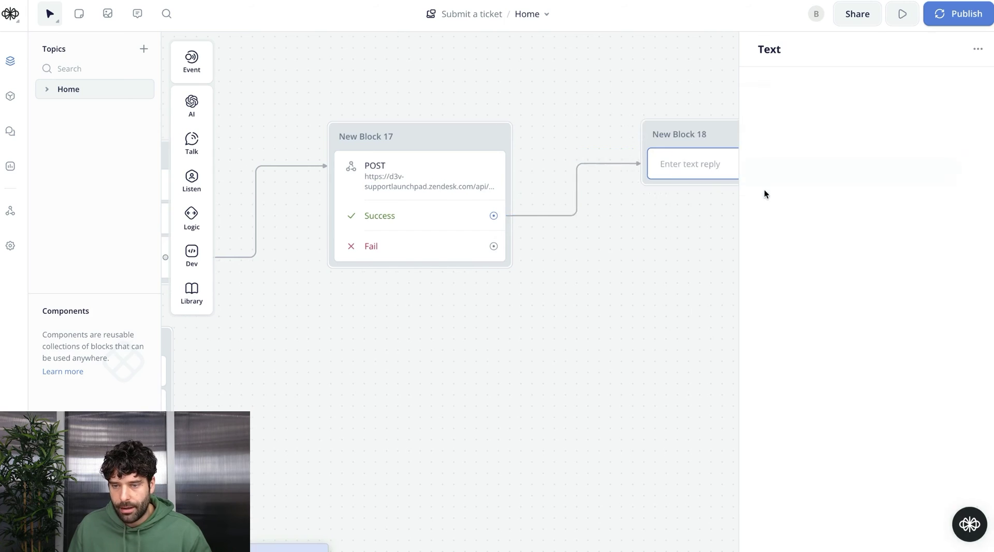
left_click(858, 114)
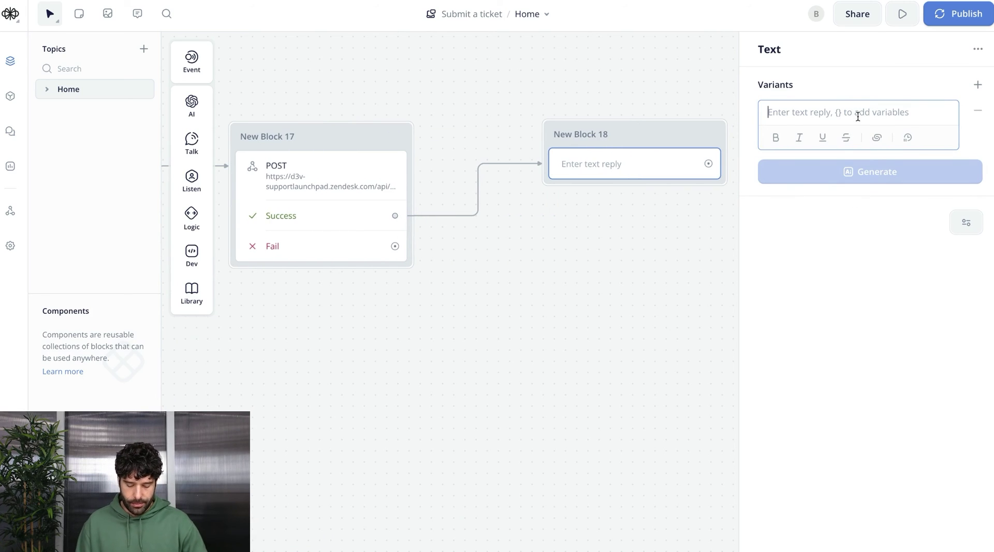
type("Perfect, {customerName}, I have just submitted a ticket for you. Your Ticket # is {ticketID}.")
left_click(642, 291)
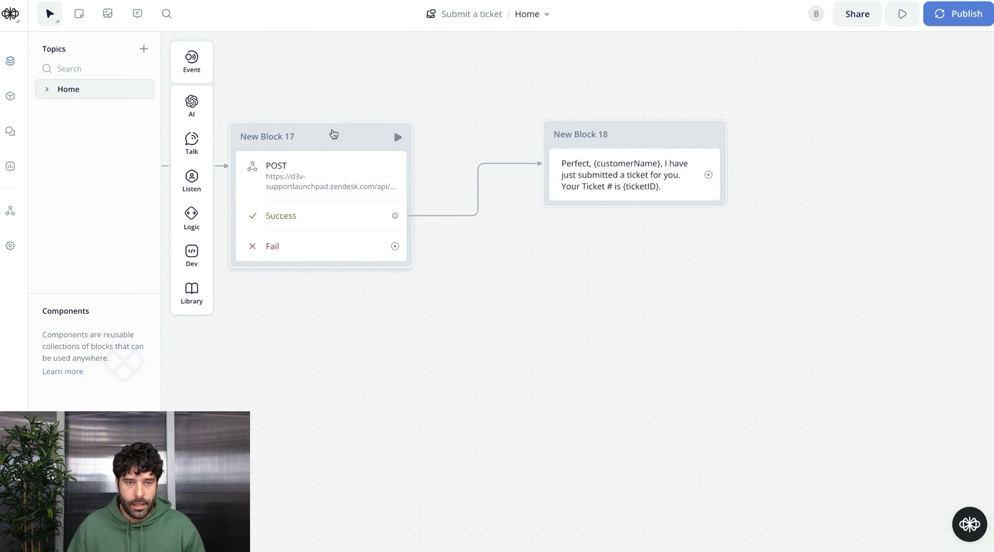
Add a one-business-day follow-up text to Block 18 and duplicate the POST request step
mouse_move(193, 140)
left_click_drag(243, 139, 352, 156)
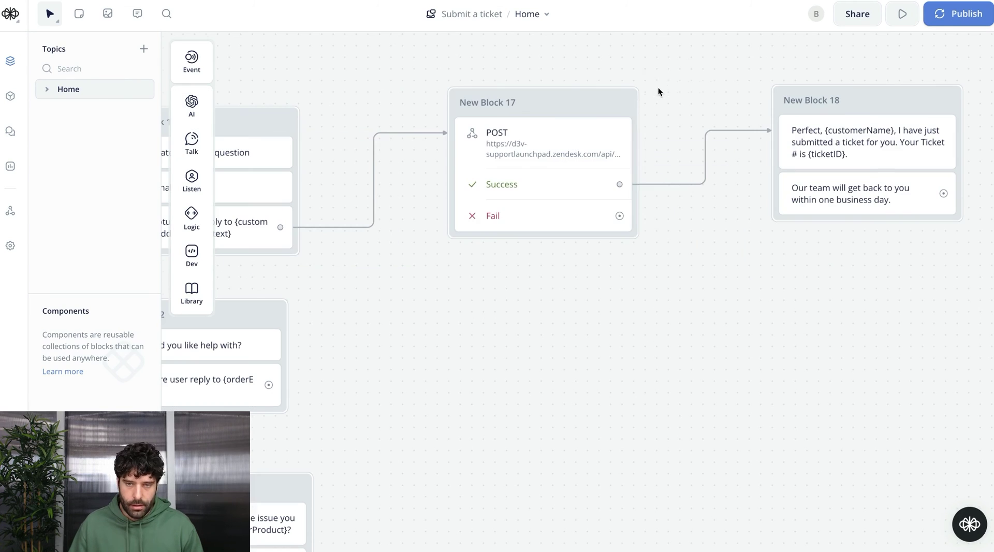
left_click(493, 245)
key("ctrl+c")
scroll(572, 328, "down", 5)
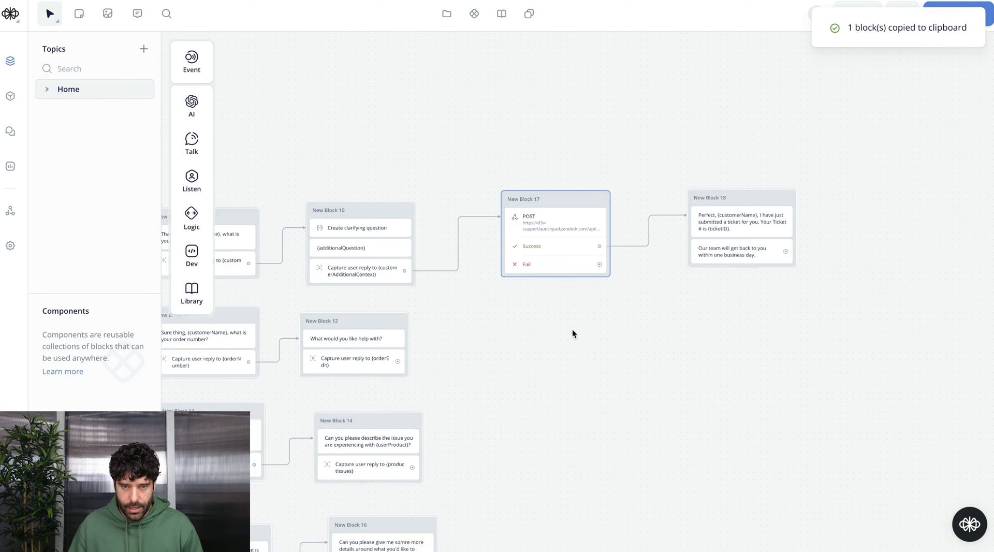
key("ctrl+v")
key("ctrl+v")
key("ctrl+v")
Position the POST copies beside their branches and select a copy's request body JSON
left_click_drag(535, 311, 561, 269)
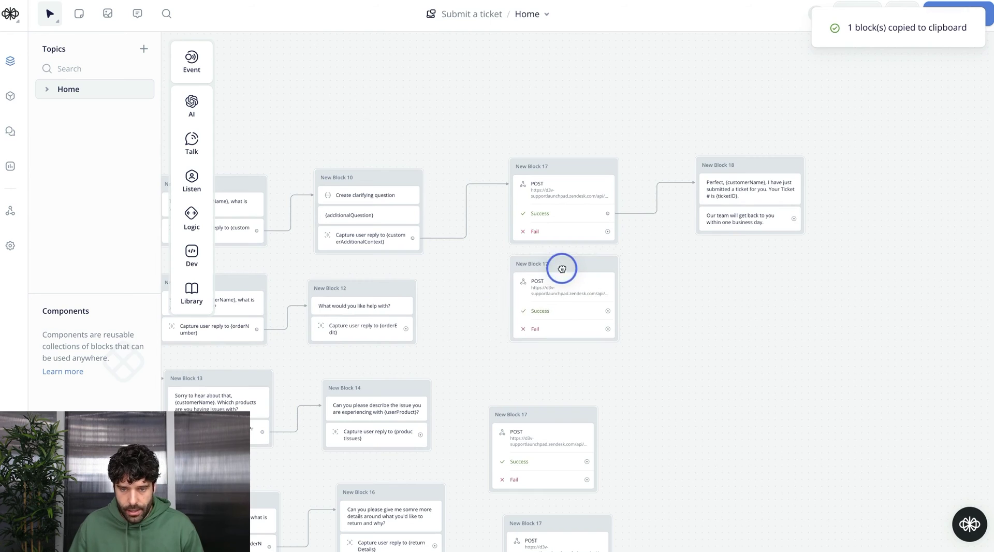
left_click_drag(543, 414, 578, 391)
left_click(564, 305)
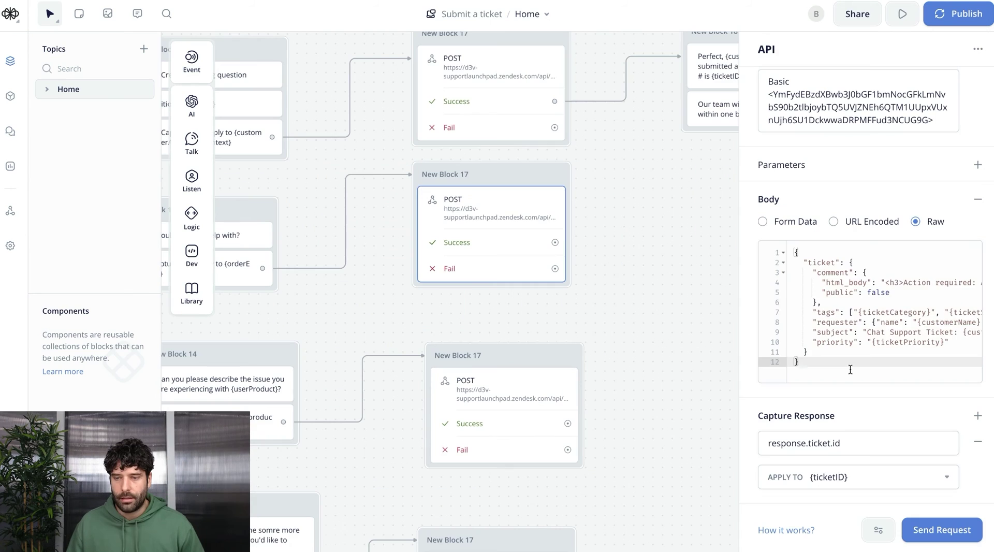
left_click_drag(851, 370, 734, 197)
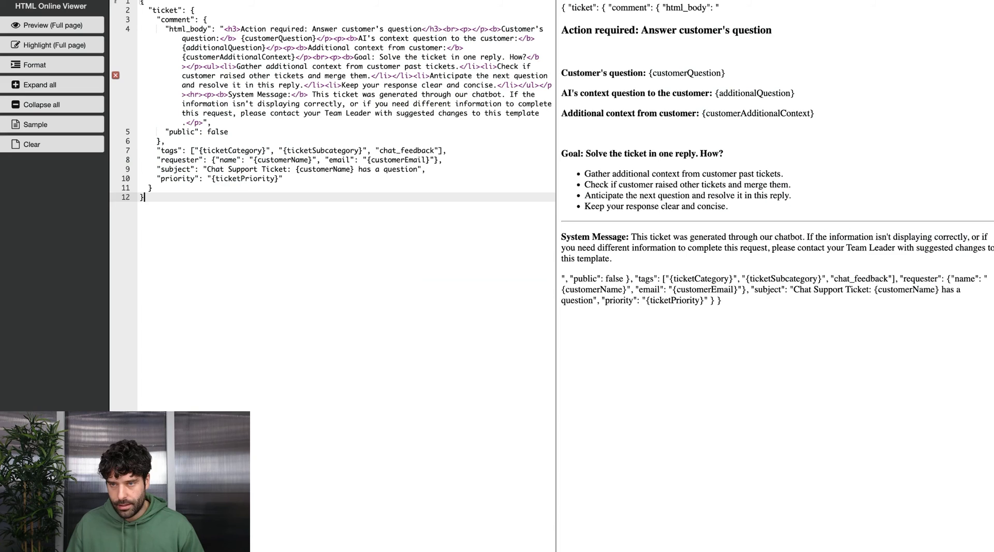
Replace the HTML Online Viewer contents with the copied request body JSON
key("super+a")
key("Right")
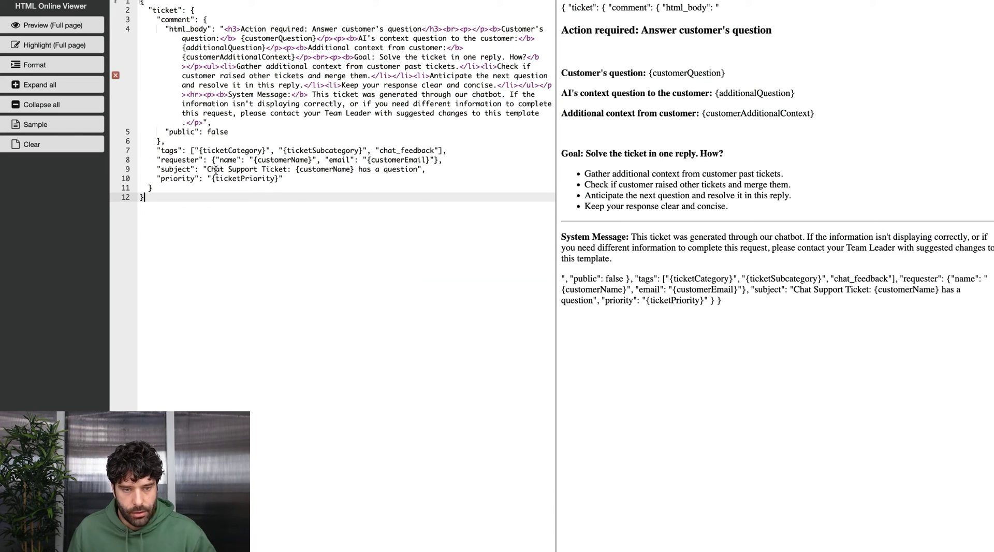
key("super+Tab")
scroll(511, 227, "down", 3)
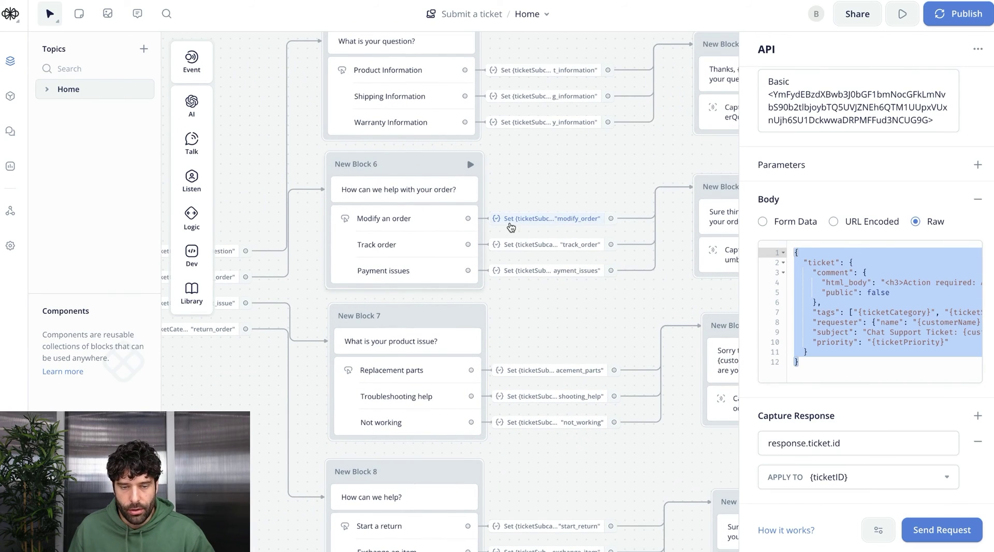
scroll(510, 226, "left", 10)
key("super+Tab")
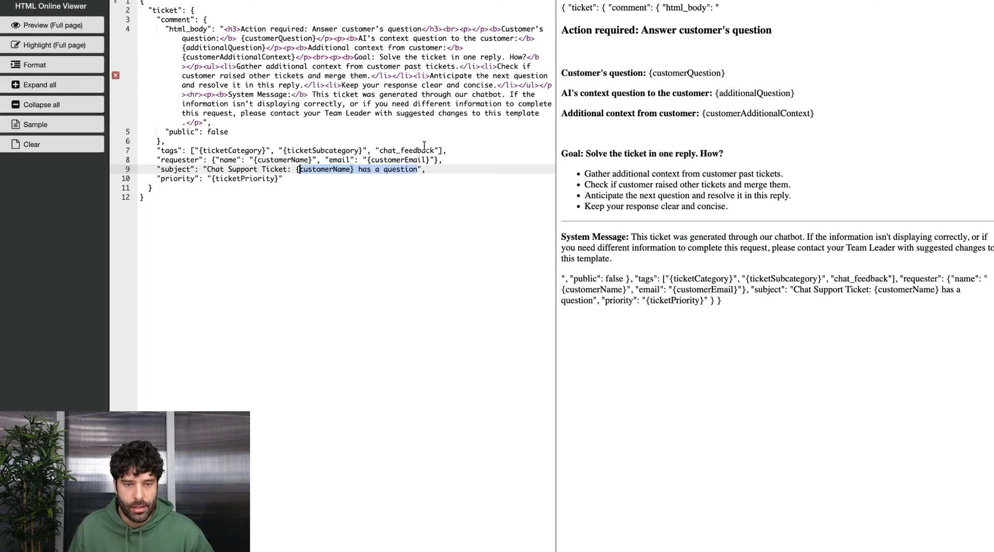
Change the subject's 'has a question' to 'needs help with an order' and review the preview
left_click_drag(358, 169, 417, 169)
type("needs help with an order")
left_click(514, 113)
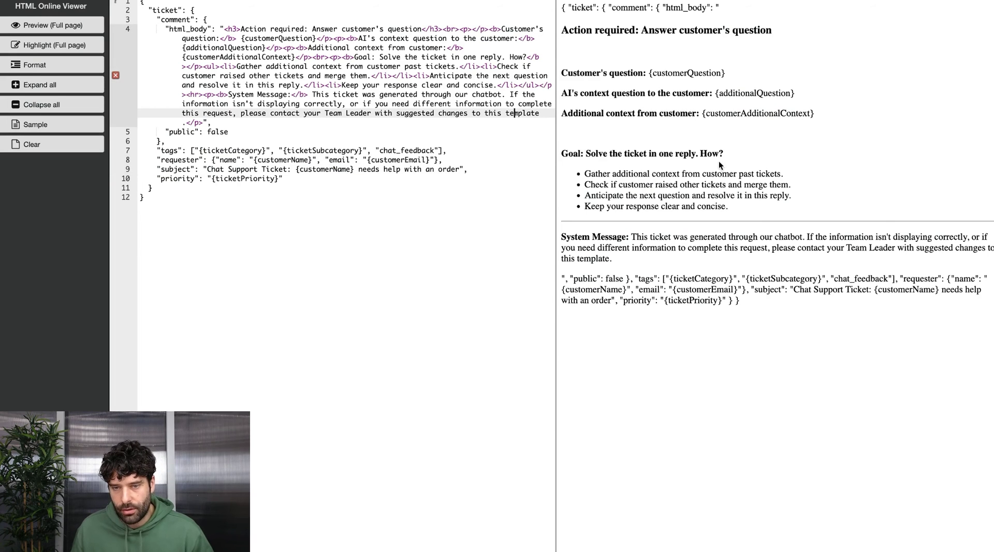
left_click_drag(748, 206, 572, 149)
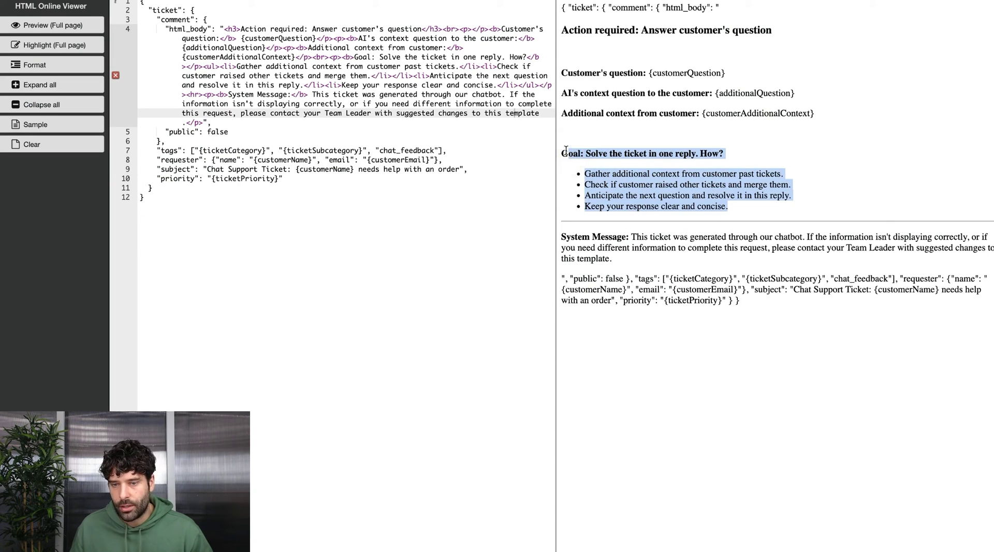
left_click(627, 168)
left_click_drag(727, 206, 586, 179)
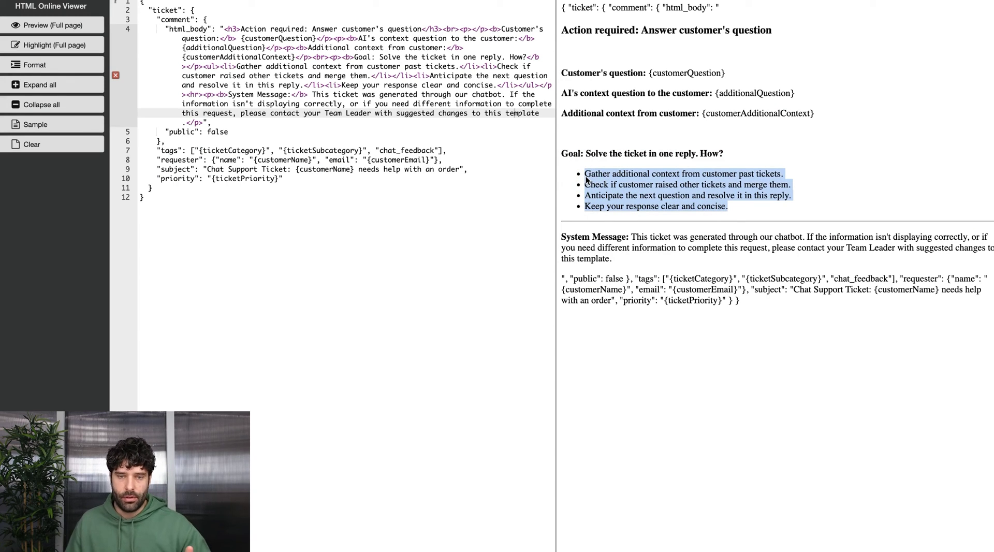
left_click_drag(574, 137, 560, 24)
left_click(426, 76)
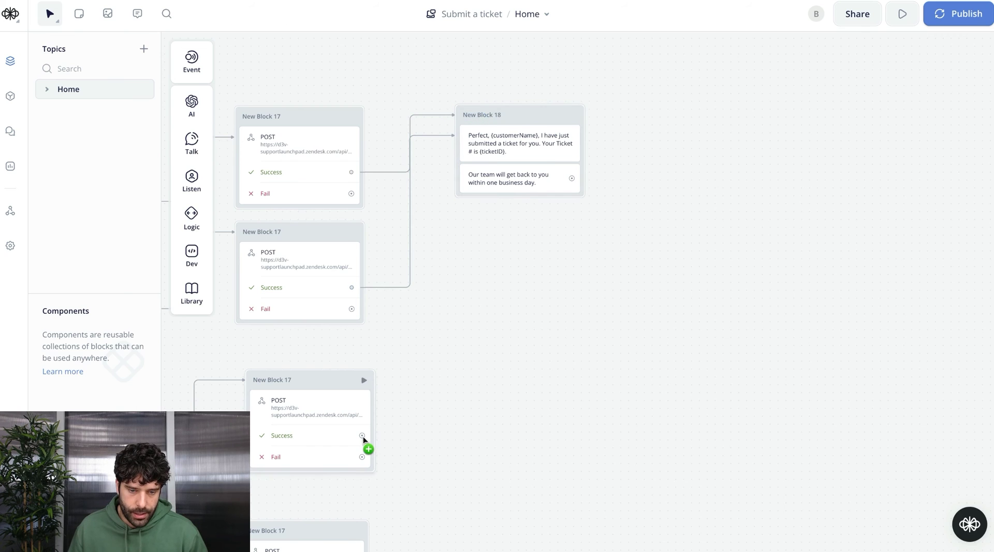
left_click_drag(362, 435, 442, 129)
scroll(477, 319, "down", 3)
Create a new block with a text reply containing the failed-submission apology
left_click_drag(368, 506, 517, 67)
scroll(548, 427, "up", 5)
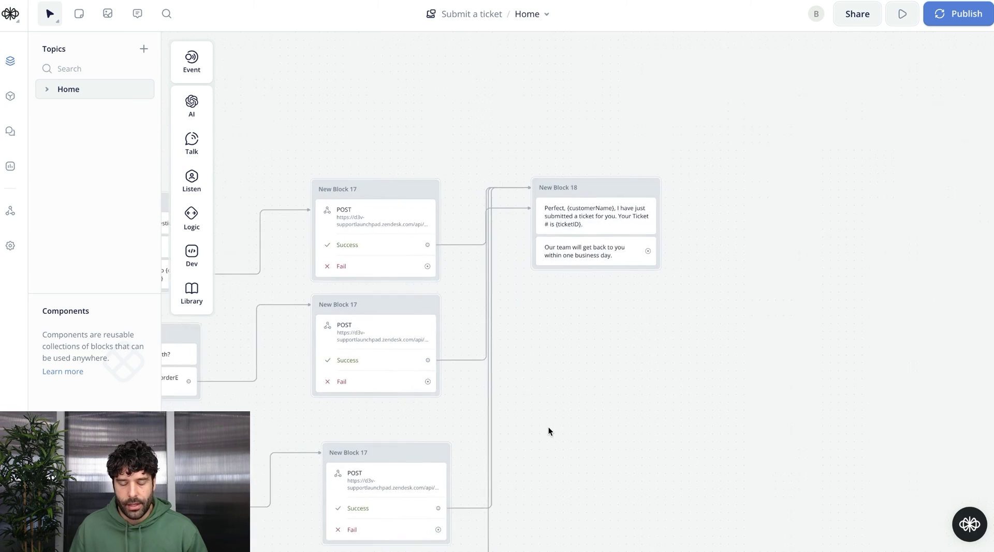
scroll(548, 431, "down", 5)
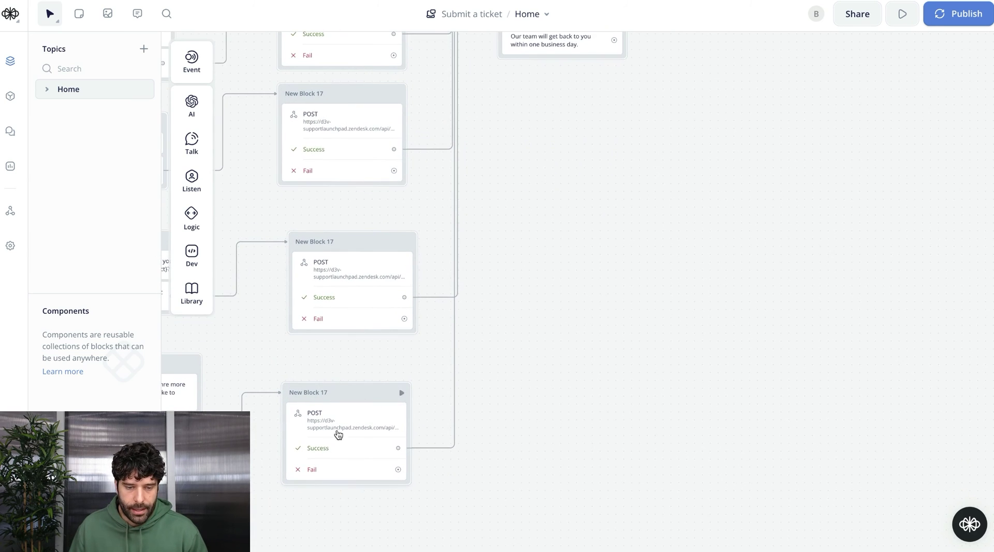
scroll(603, 191, "up", 2)
mouse_move(195, 145)
left_click_drag(251, 140, 574, 150)
left_click(808, 114)
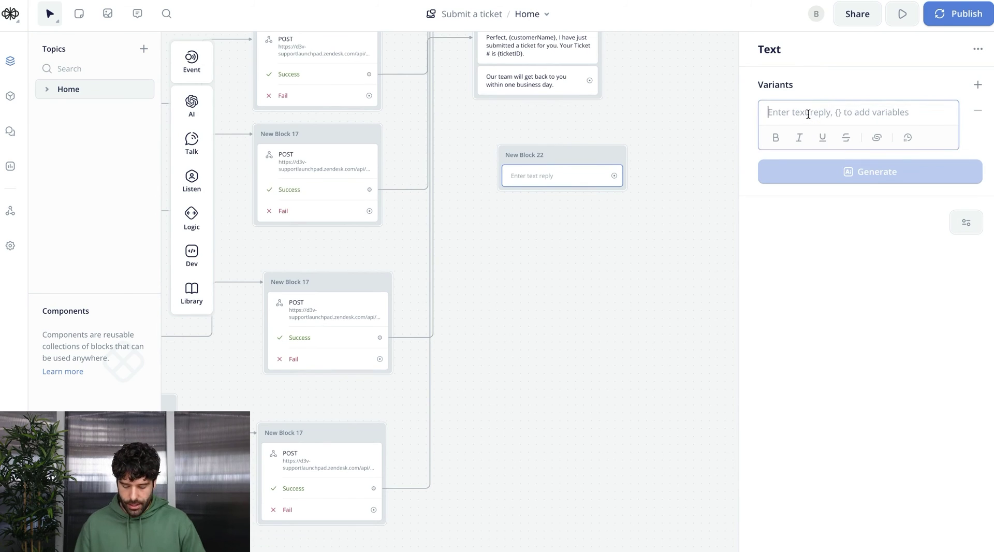
key("ctrl+v")
Add a second text reply to the block giving the support e-mail address
mouse_move(195, 144)
left_click_drag(250, 140, 561, 204)
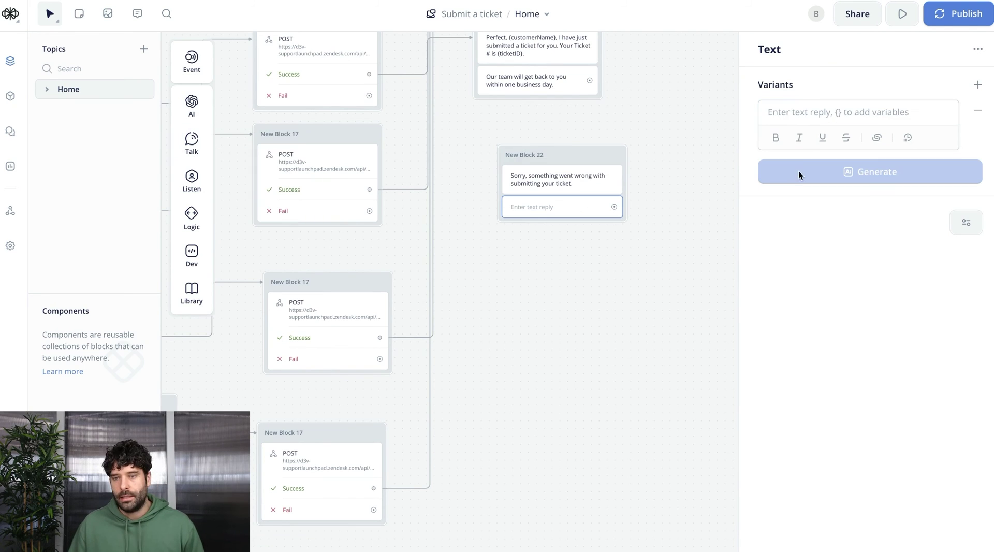
left_click(800, 119)
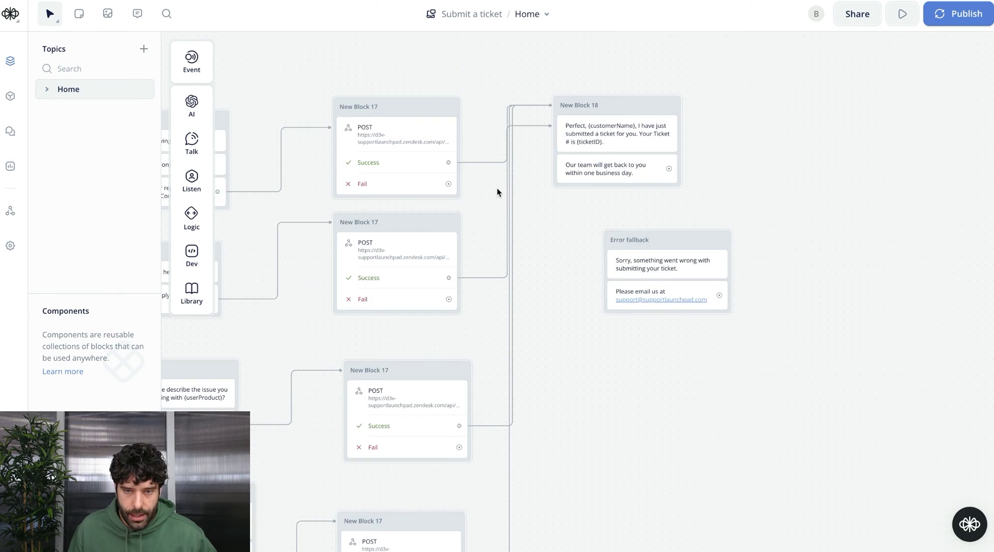
scroll(493, 187, "down", 3)
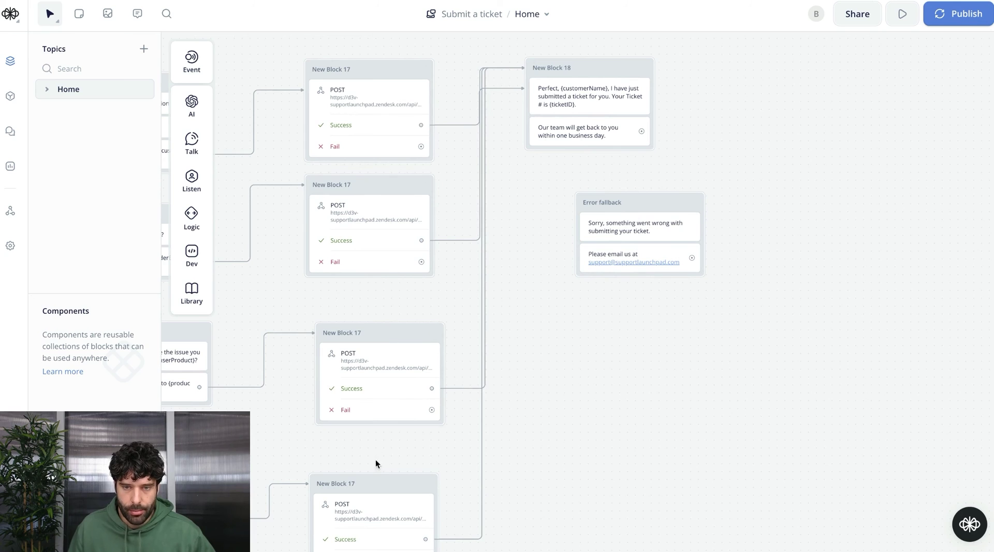
Link the first POST step's Fail path to the Error fallback block
left_click_drag(589, 70, 621, 79)
left_click_drag(421, 146, 457, 150)
left_click(655, 295)
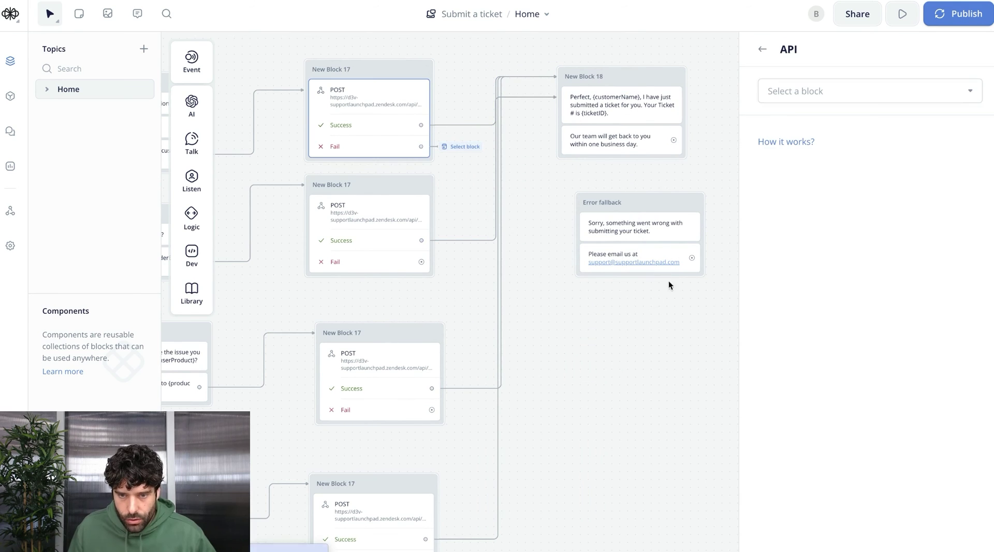
left_click(789, 101)
type("error")
mouse_move(801, 151)
left_click(716, 149)
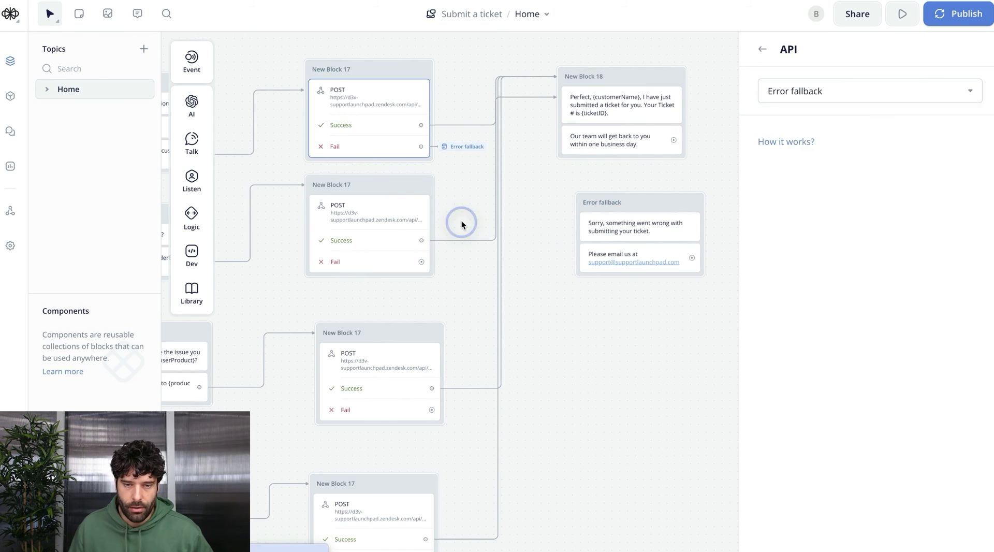
left_click(459, 222)
scroll(710, 267, "down", 5)
scroll(711, 268, "up", 2)
scroll(711, 267, "left", 5)
scroll(426, 308, "up", 3)
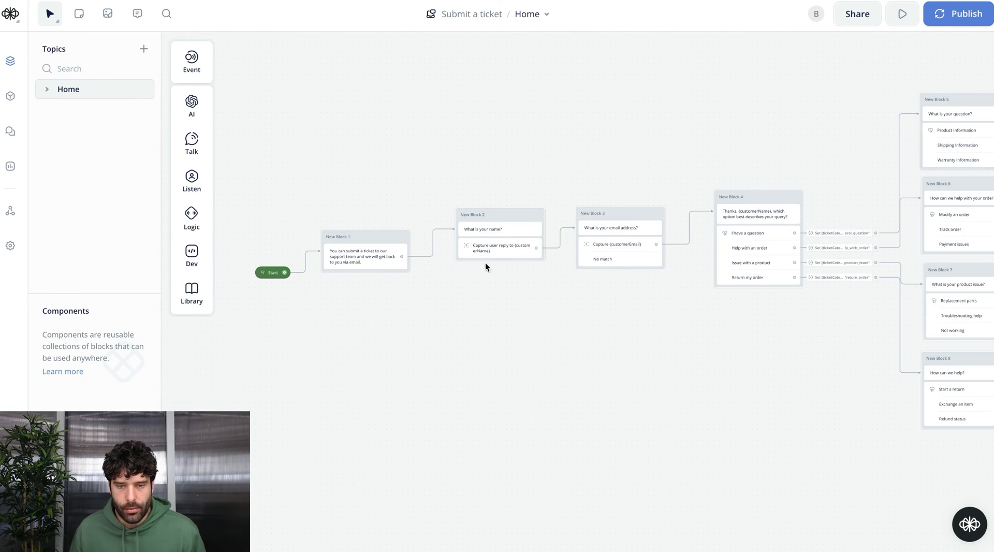
Pan from the Start block across to the POST steps, checking each Fail path reaches Error fallback
scroll(484, 264, "right", 2)
scroll(466, 253, "up", 3)
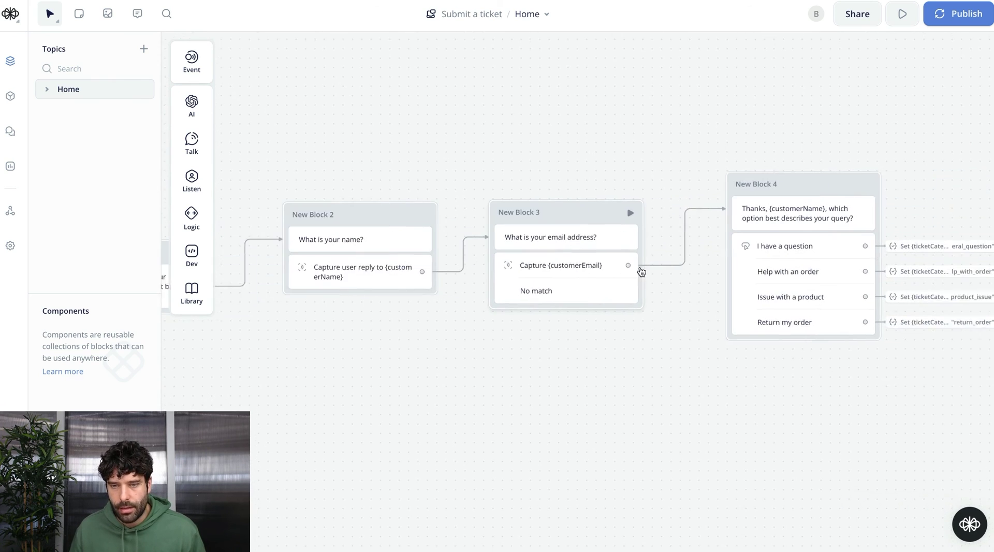
scroll(641, 271, "right", 4)
scroll(601, 306, "right", 3)
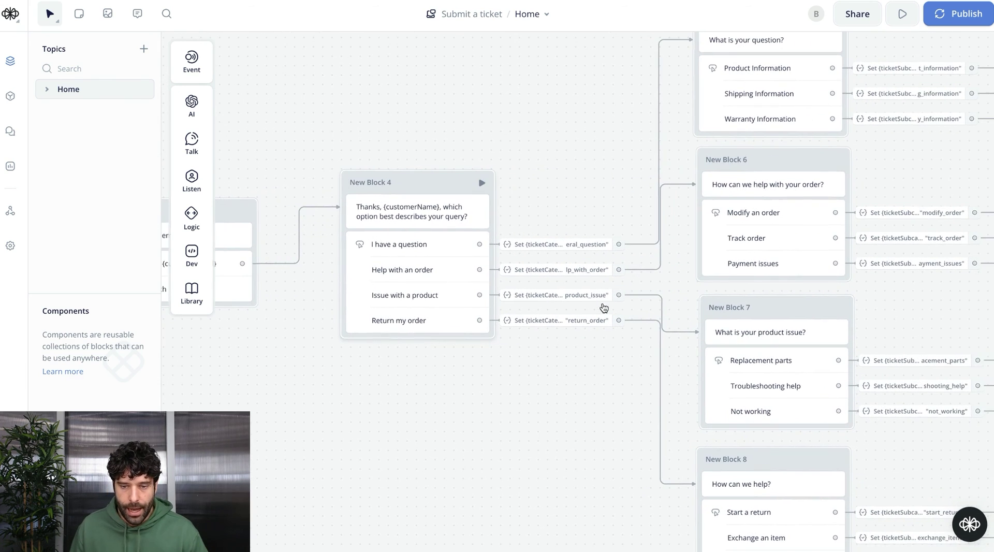
scroll(448, 260, "right", 4)
scroll(449, 260, "up", 2)
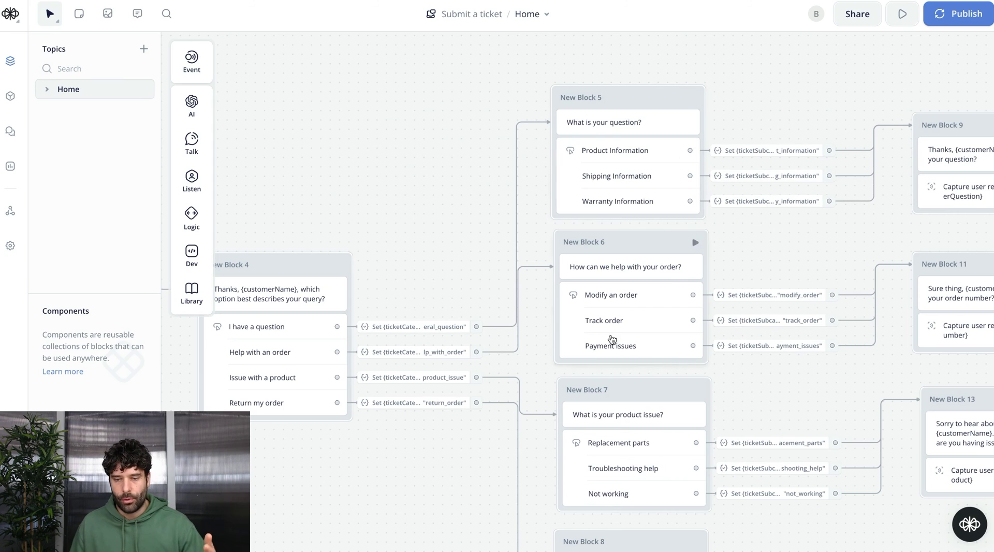
scroll(613, 535, "right", 2)
scroll(613, 535, "down", 2)
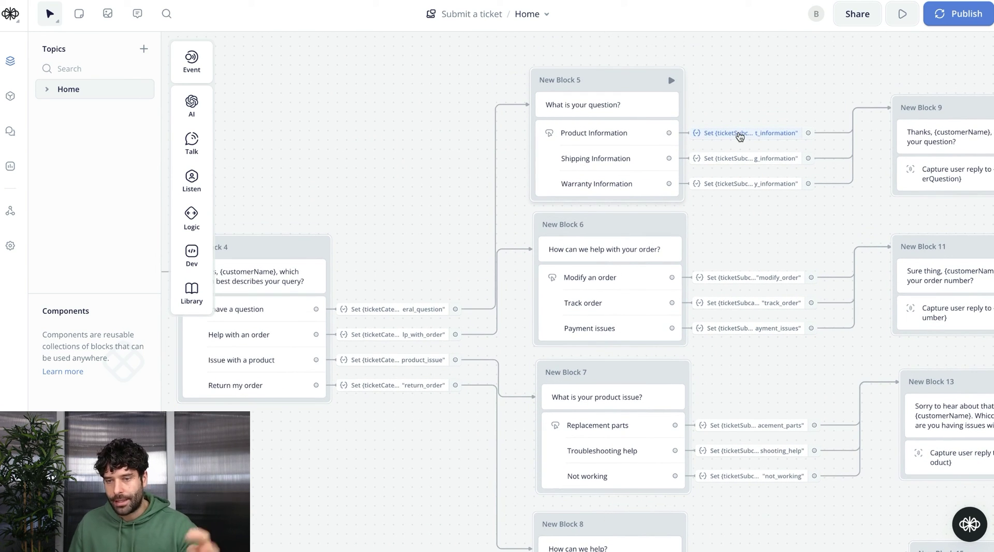
scroll(768, 166, "right", 6)
scroll(768, 165, "up", 2)
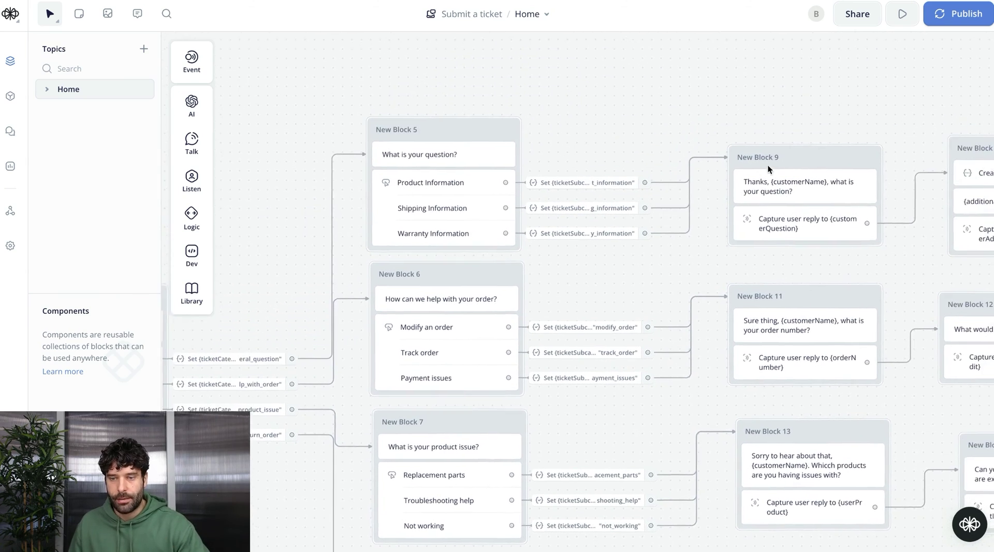
scroll(768, 165, "right", 10)
scroll(493, 158, "left", 10)
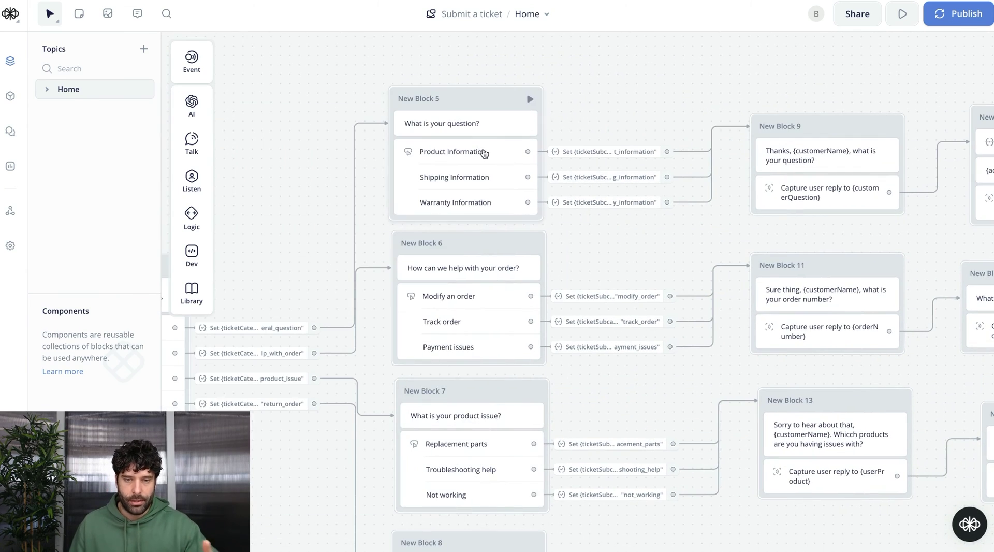
scroll(458, 351, "right", 10)
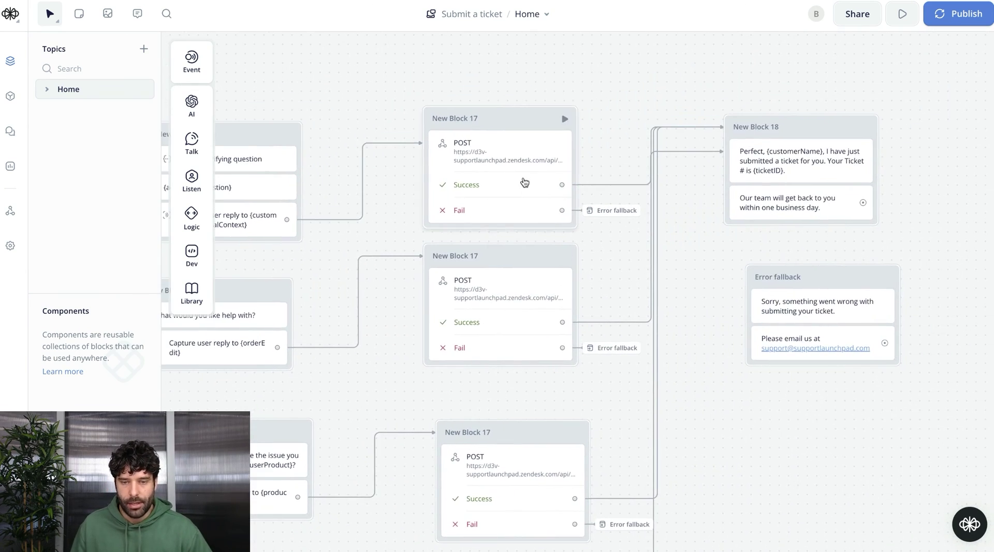
scroll(522, 289, "right", 2)
Start a test run and reply with the customer's name and e-mail address
key("r")
left_click(871, 278)
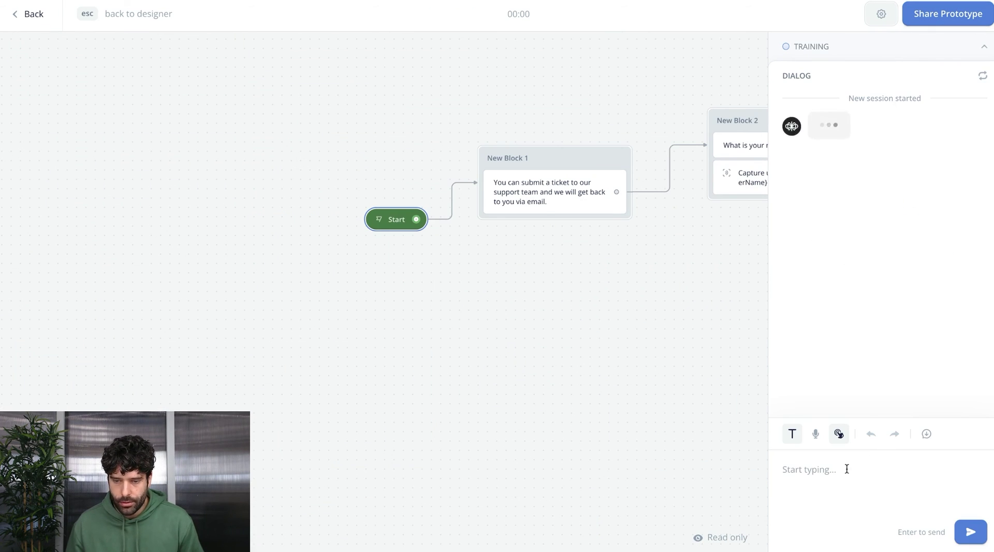
type("Bart")
key("Return")
type("Bart@test.com")
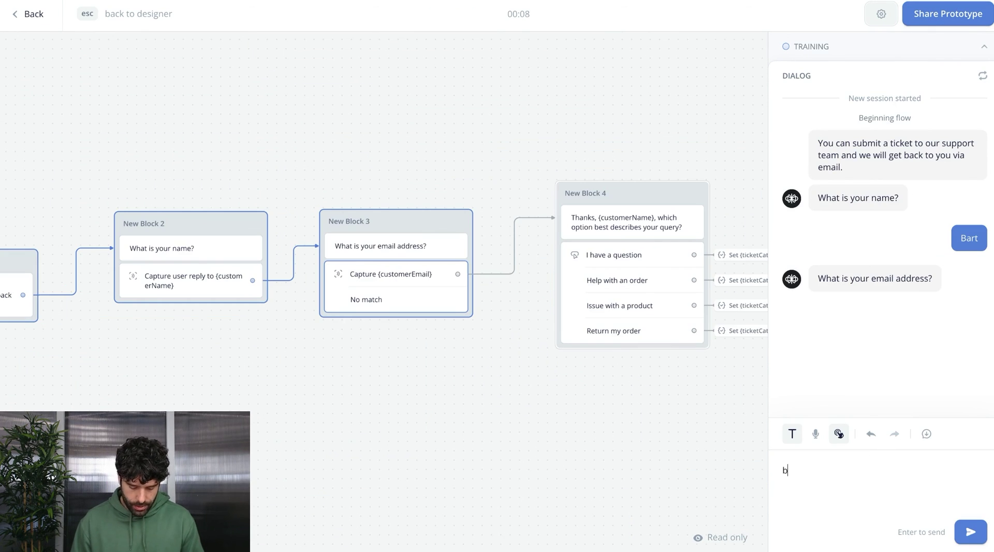
key("Return")
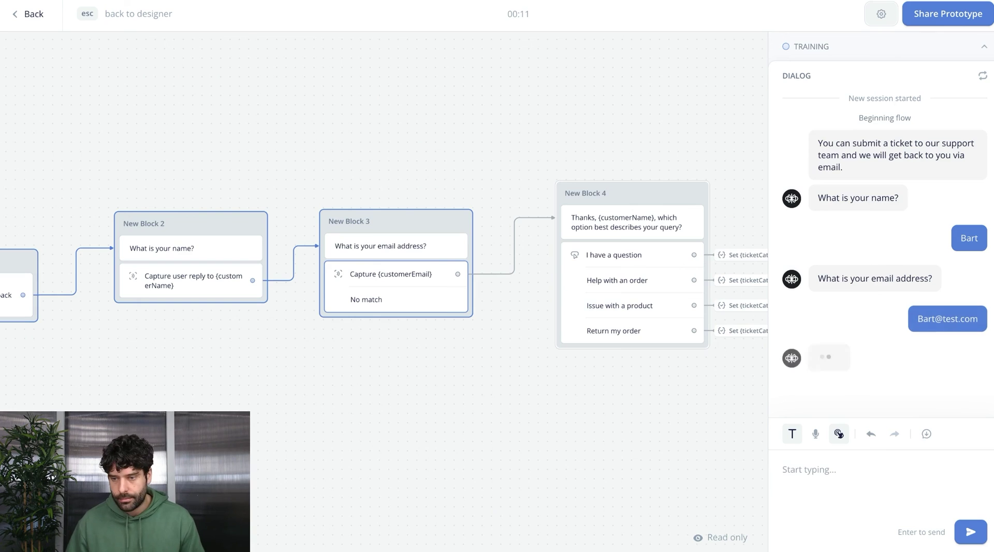
Choose I have a question > Product Information, then send 'I want to get a bike' and 'I want a bike to ride in the mountains'
left_click(855, 306)
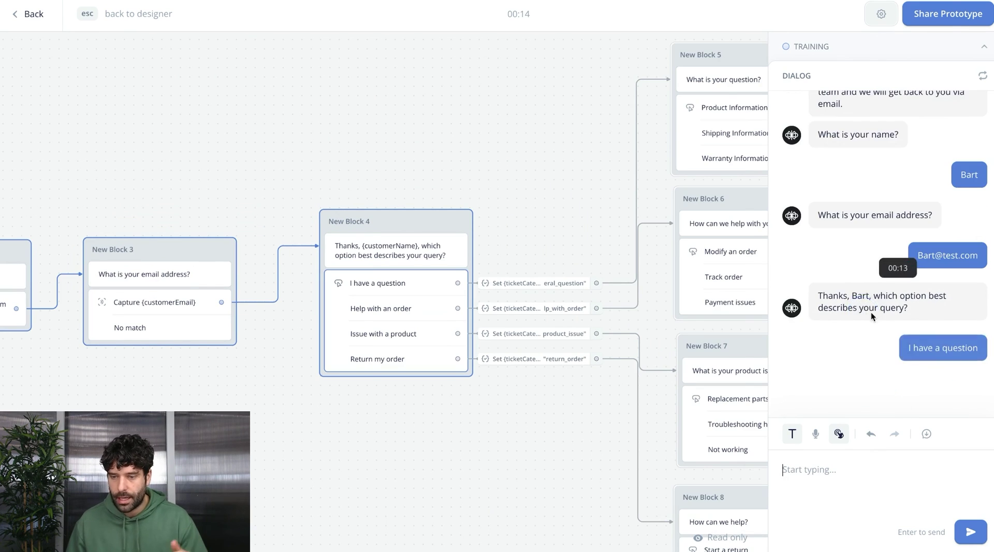
left_click(862, 338)
type("I wa")
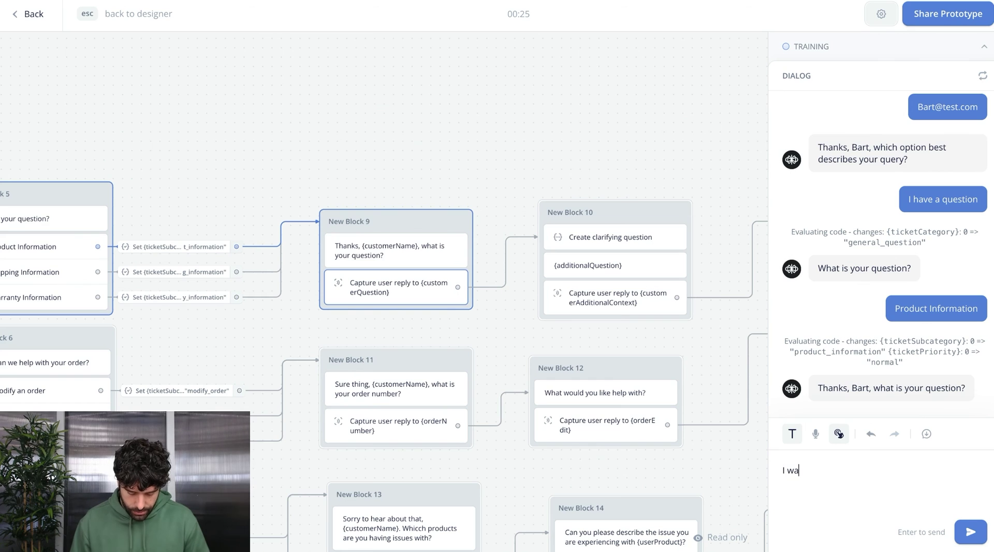
type("nt to get a bi")
type("ke")
key("Return")
type("I want a bike to ")
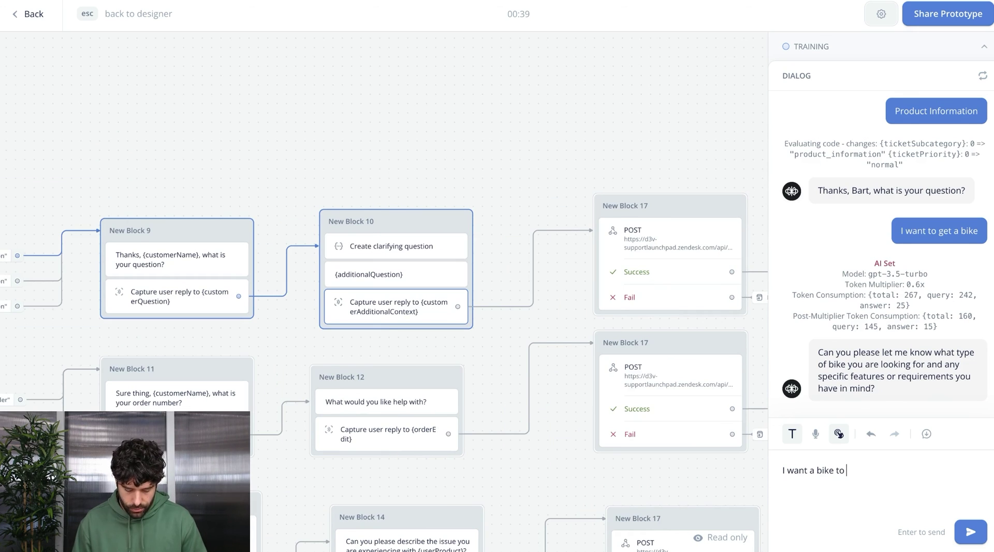
type("ride in the moun")
type("tains")
key("Return")
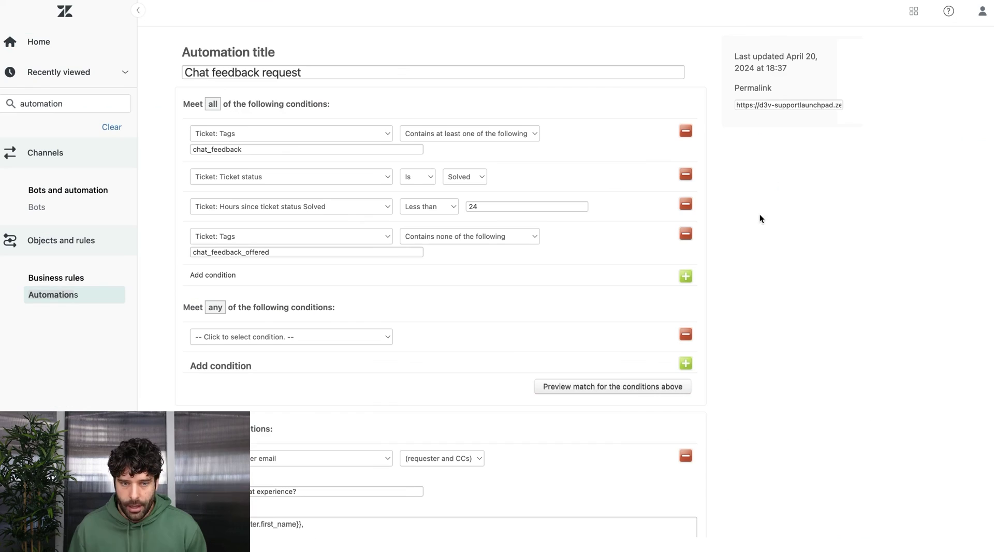
Review the automation's chat_feedback tag condition and highlight the feedback survey e-mail body
left_click(179, 150)
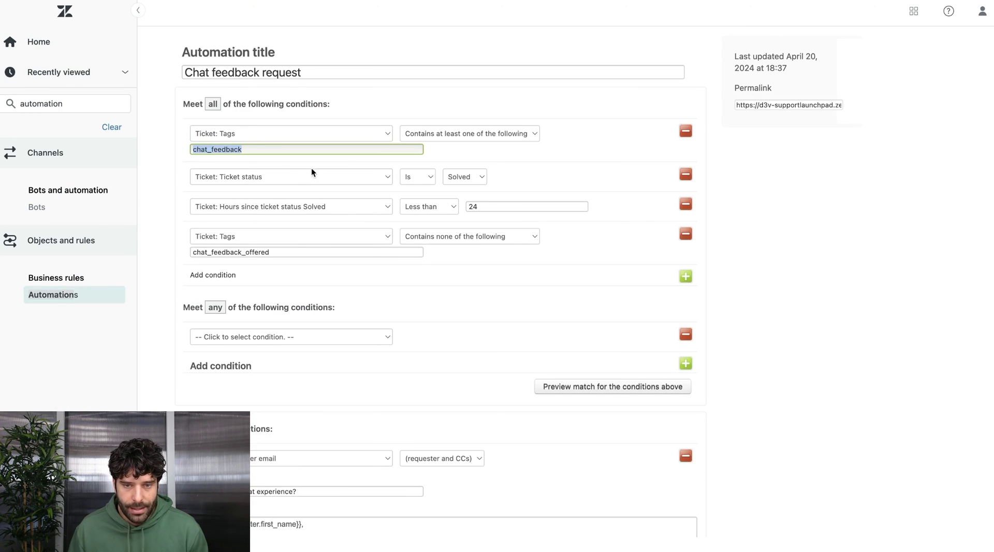
left_click(825, 165)
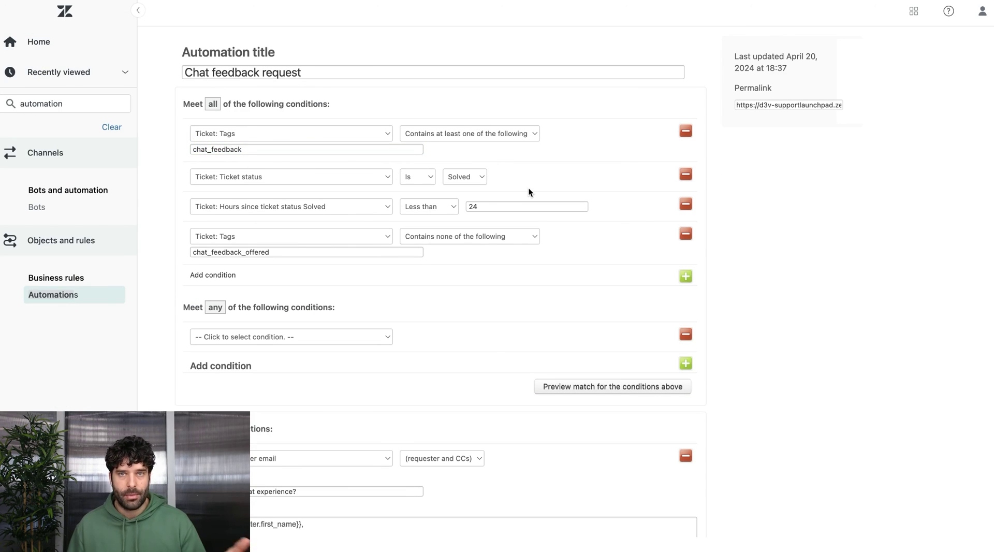
scroll(462, 387, "down", 5)
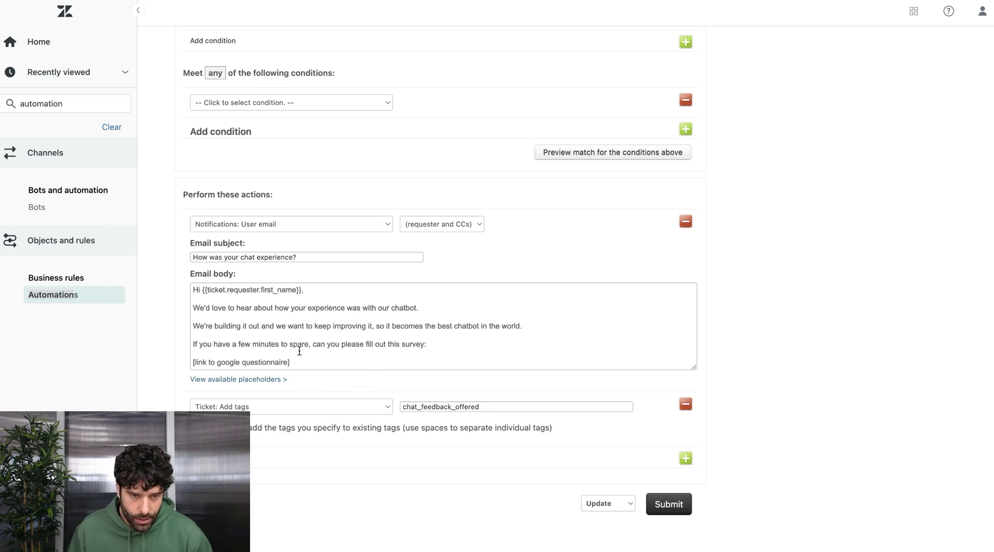
left_click_drag(195, 290, 317, 368)
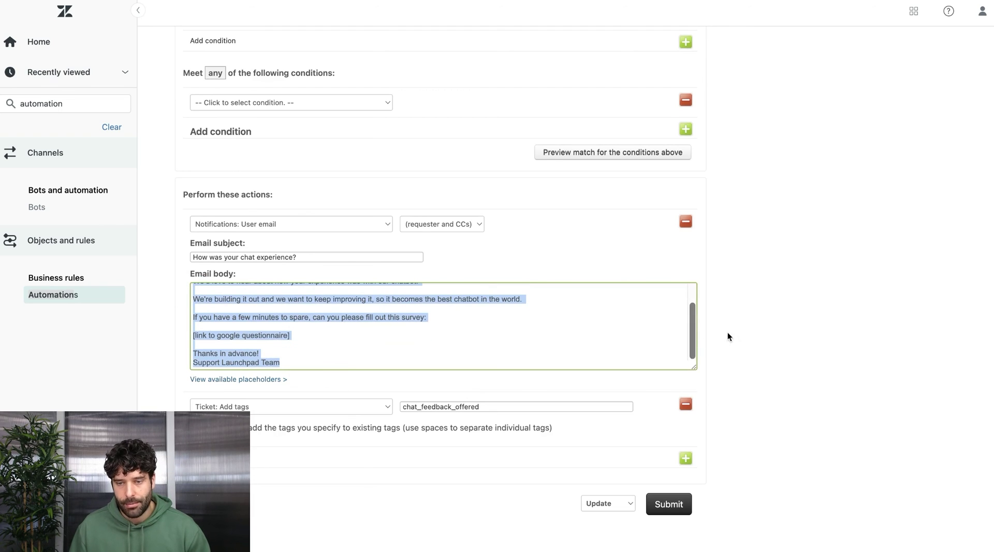
left_click(599, 317)
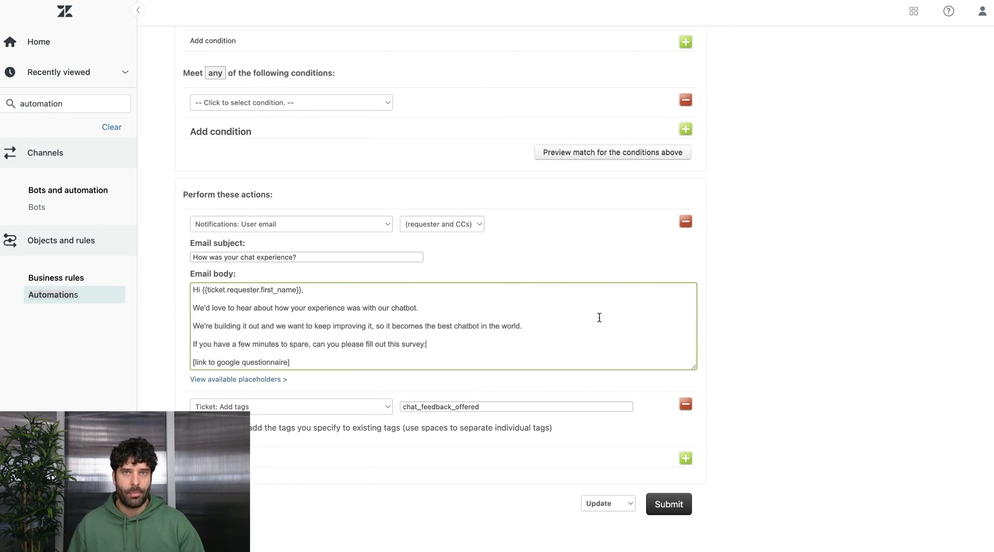